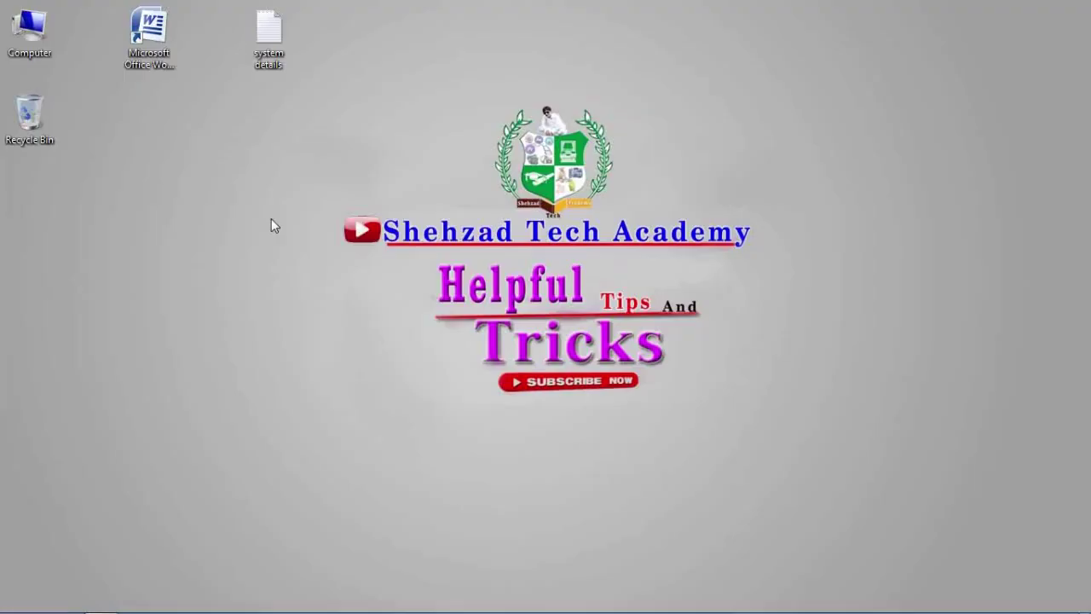
# Refresh the desktop and open the system details notes, reading the welcome and first items
pyautogui.rightClick(271, 218)
pyautogui.click(309, 264)
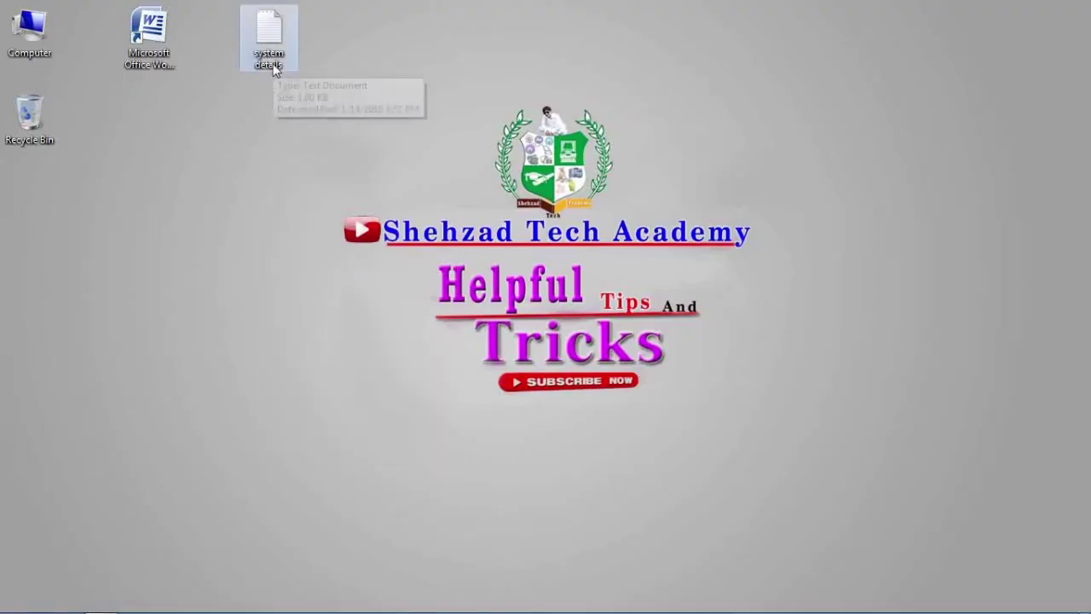
pyautogui.doubleClick(273, 67)
pyautogui.moveTo(423, 131); pyautogui.dragTo(679, 149)
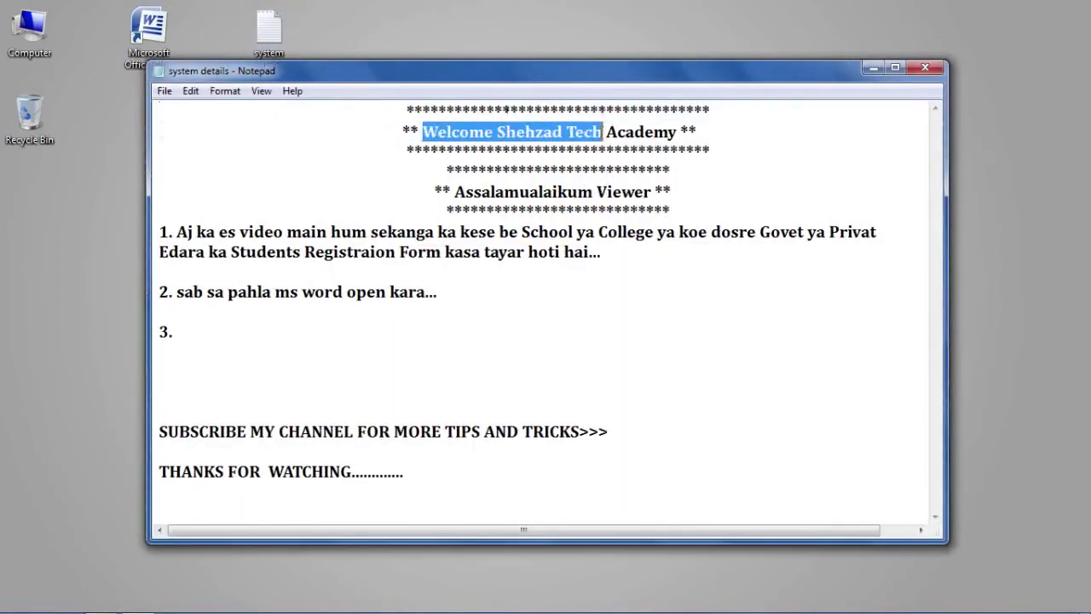
pyautogui.moveTo(465, 191); pyautogui.dragTo(647, 209)
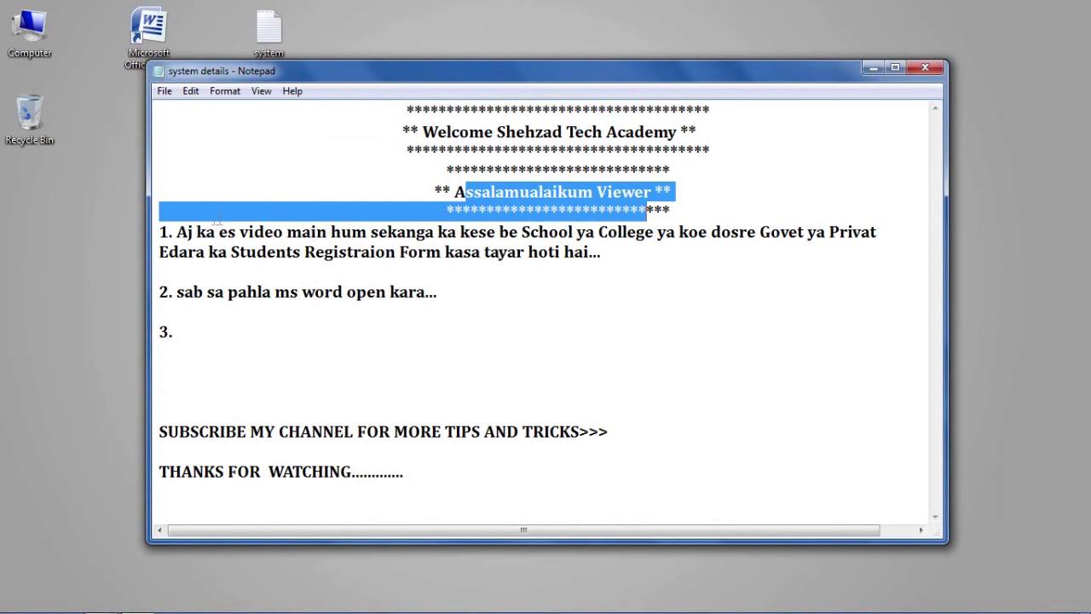
pyautogui.moveTo(176, 232); pyautogui.dragTo(587, 267)
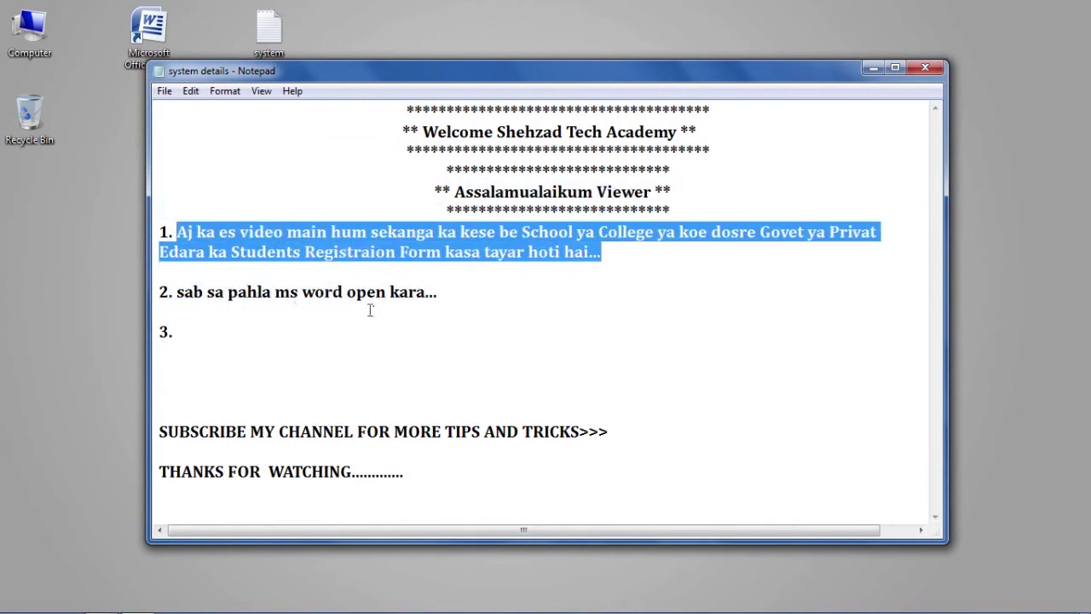
pyautogui.moveTo(177, 293)
pyautogui.mouseDown()
pyautogui.moveTo(312, 305)
pyautogui.moveTo(439, 297)
pyautogui.mouseUp()
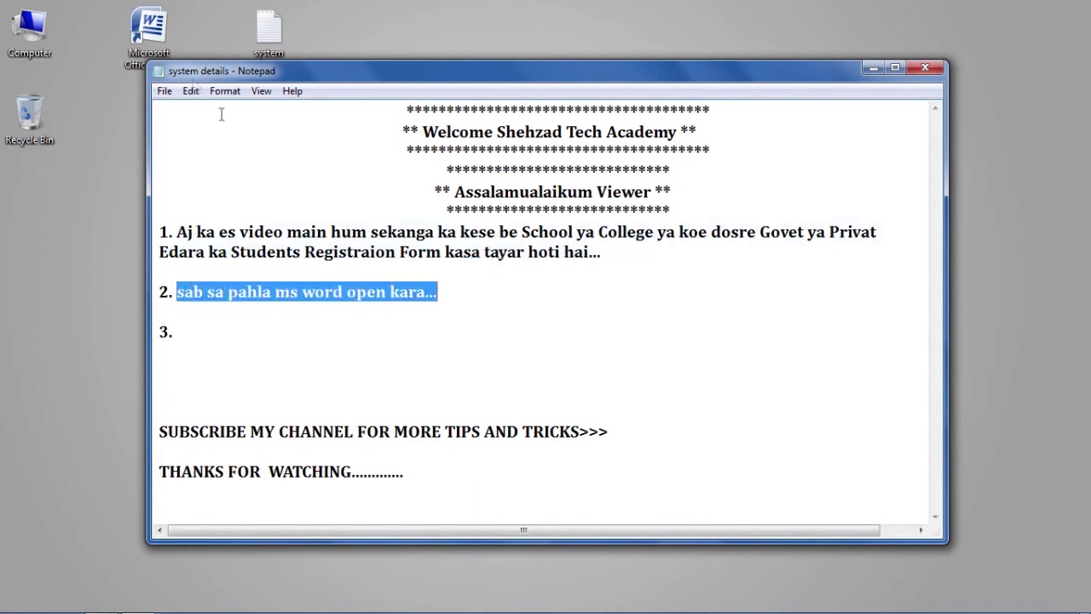
# Launch Word with a blank document at 100% zoom, then return to the Notepad notes
pyautogui.rightClick(162, 34)
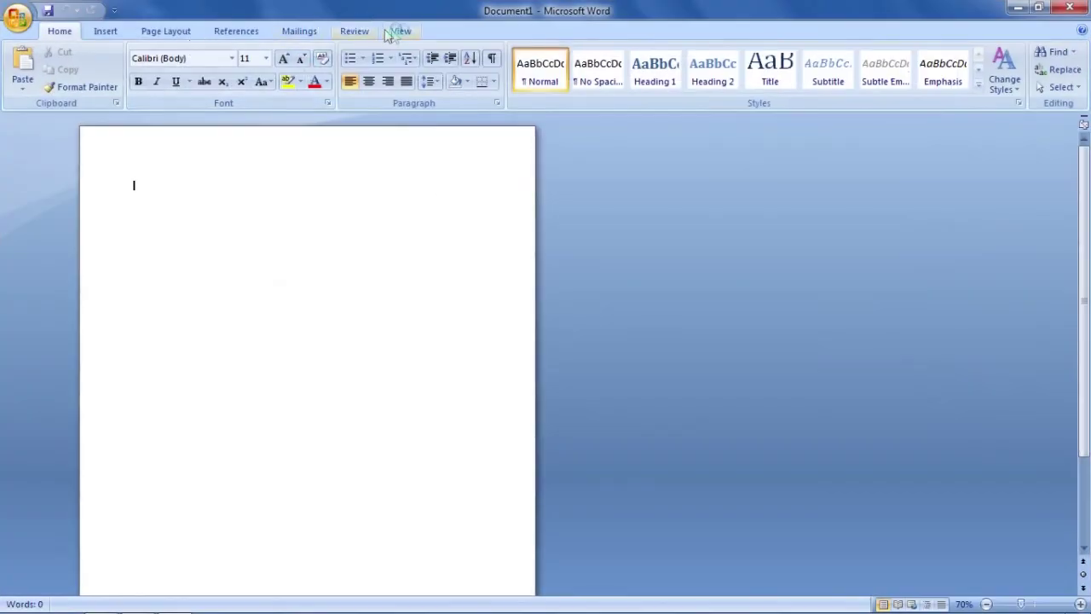
pyautogui.click(403, 36)
pyautogui.click(417, 66)
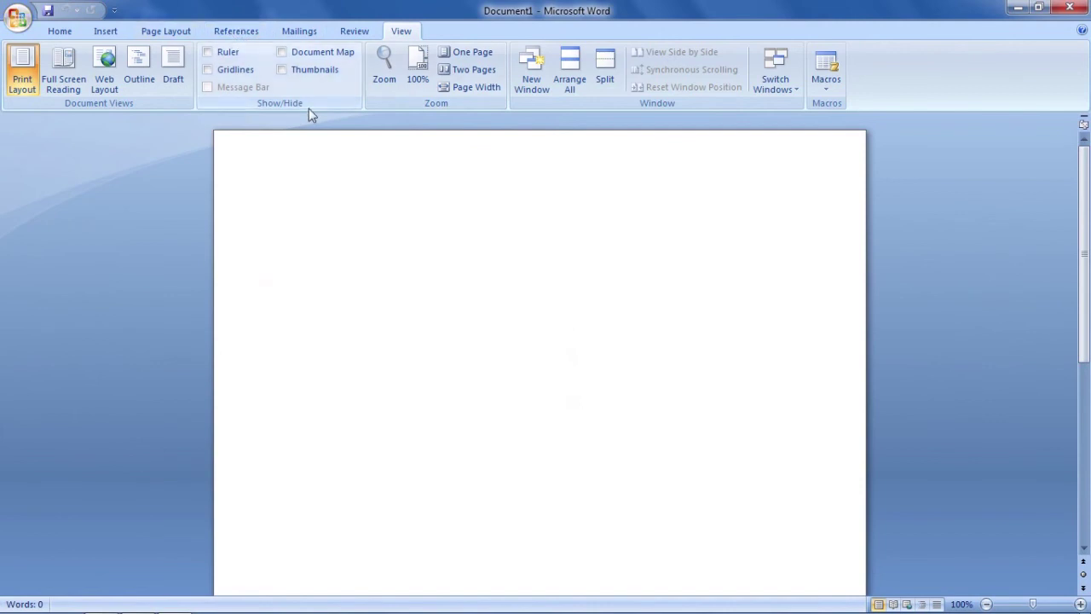
pyautogui.hotkey('alt', 'Tab')
pyautogui.click(398, 317)
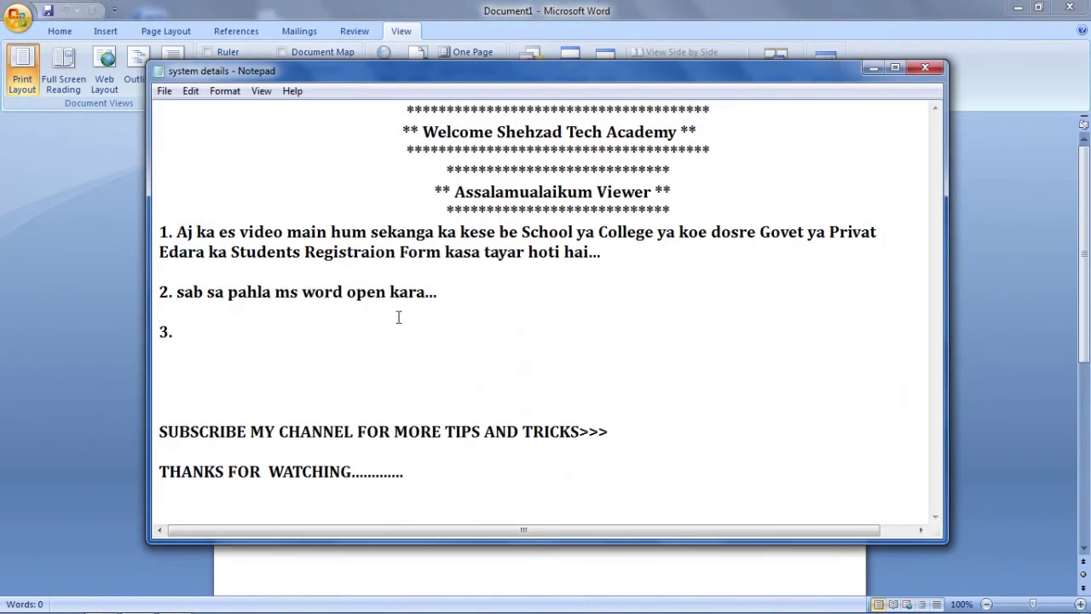
# Write note item 3 in Notepad about setting A4 page size and a border
pyautogui.write('page size A')
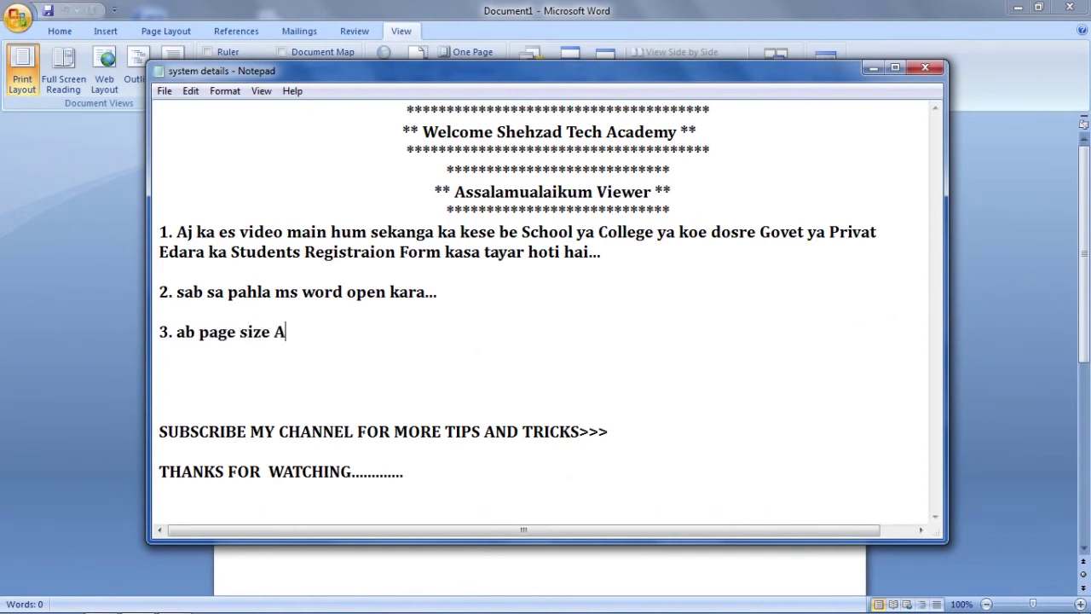
pyautogui.write('4 raka aur boder')
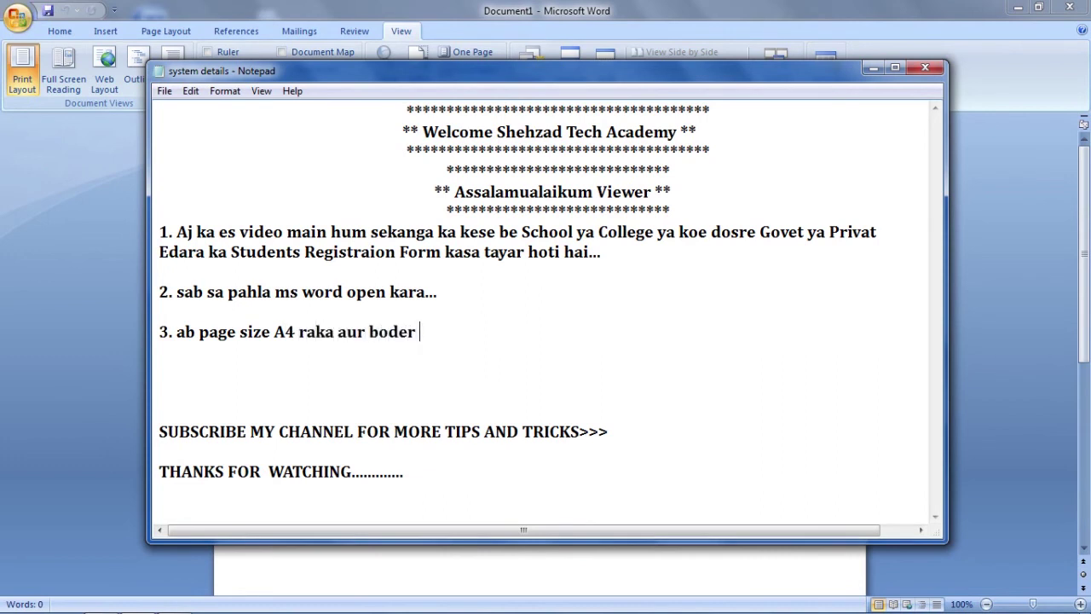
pyautogui.write('pplkar')
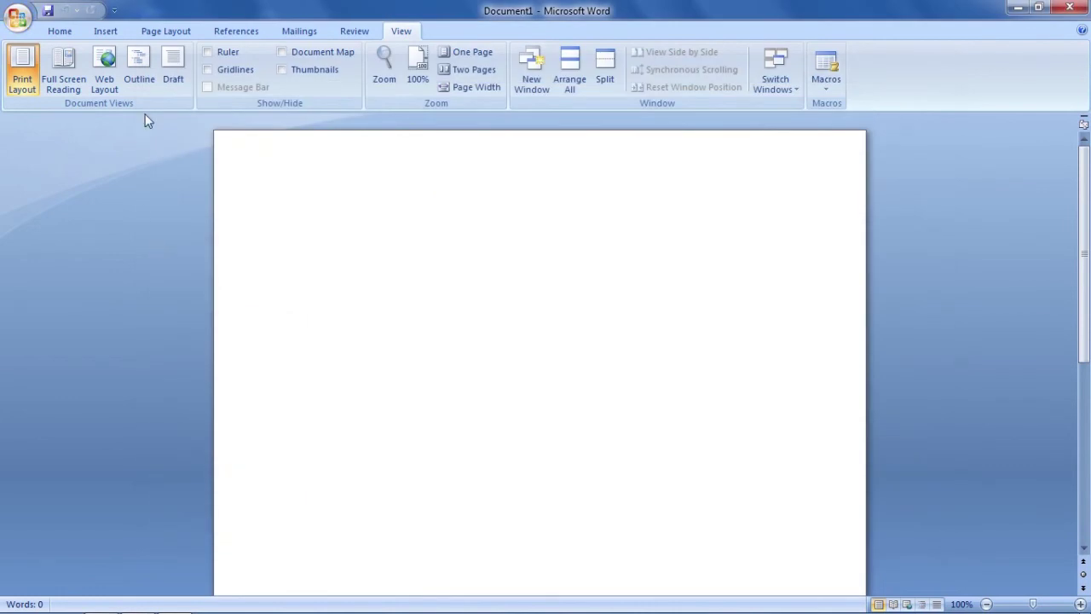
# Change the Word page size to A4 (8.27" x 11.69")
pyautogui.click(167, 35)
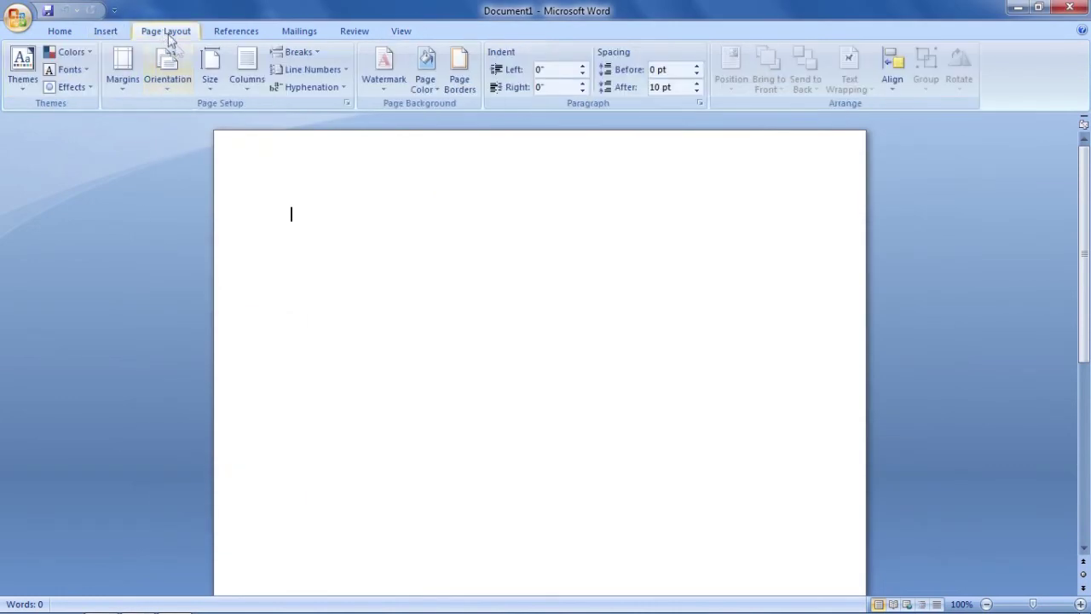
pyautogui.click(208, 80)
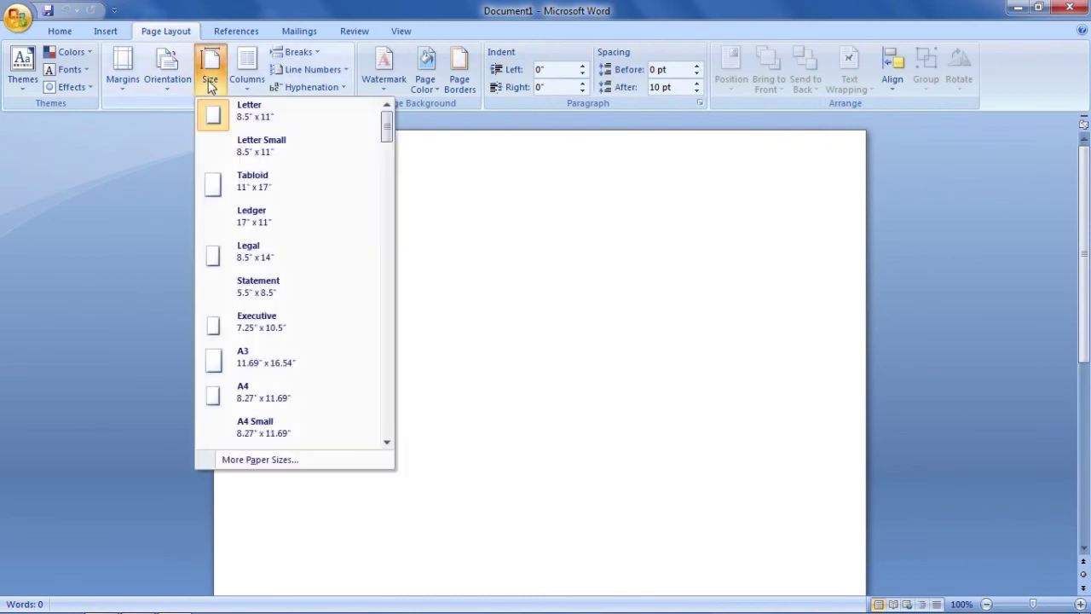
pyautogui.click(247, 392)
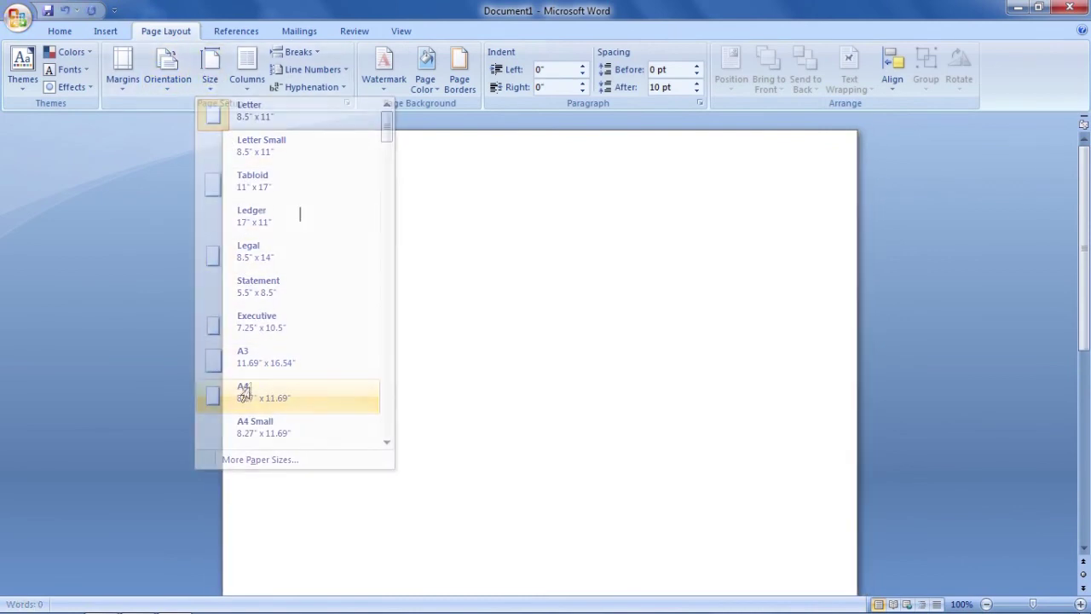
pyautogui.click(460, 70)
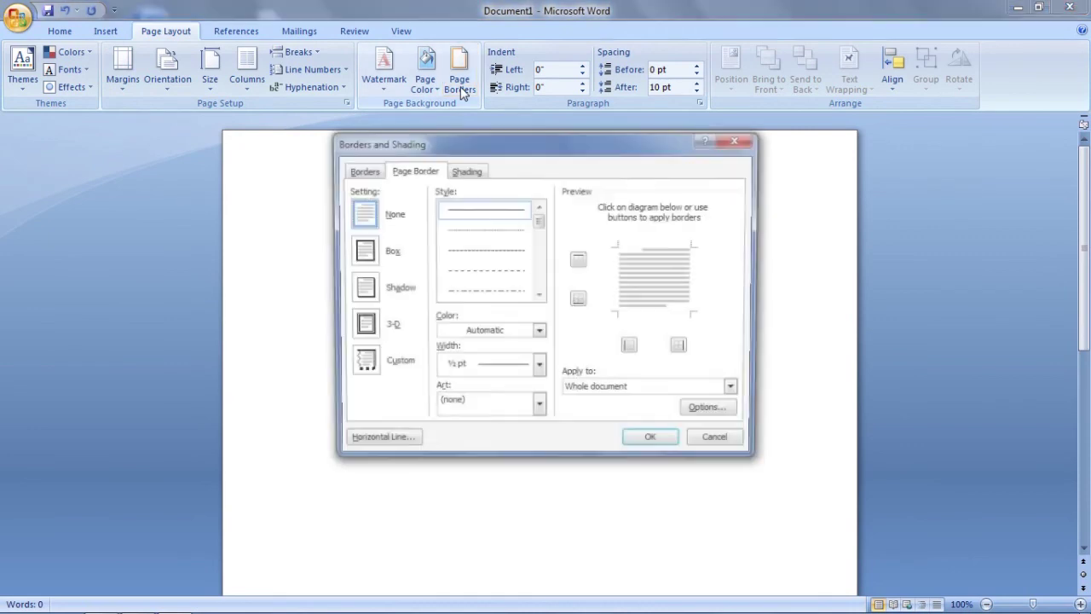
# Frame the whole page with a 3 pt black border on all four sides
pyautogui.click(578, 259)
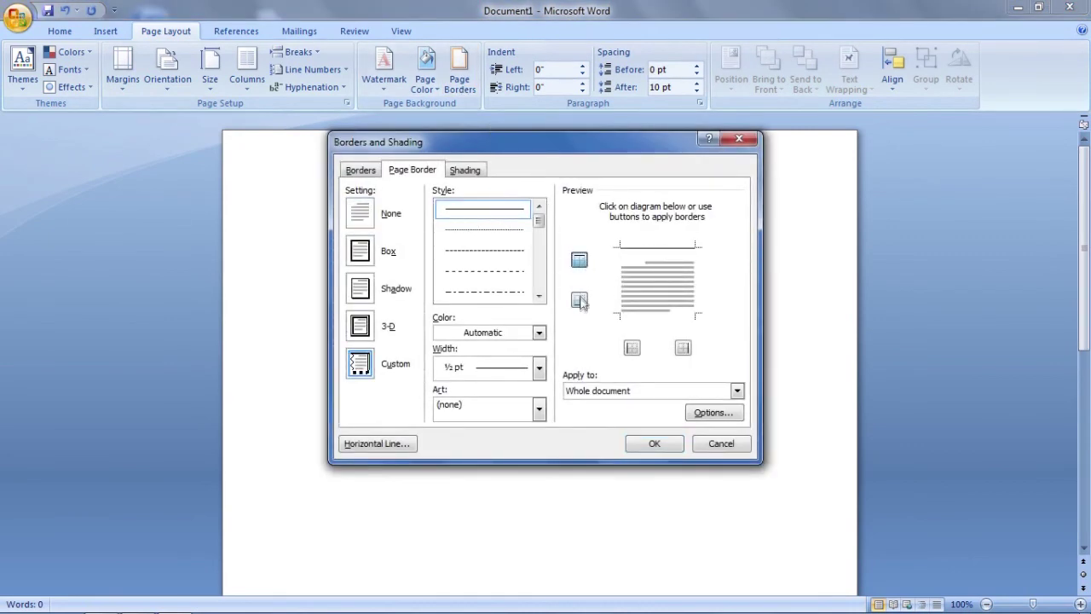
pyautogui.click(579, 299)
pyautogui.click(630, 349)
pyautogui.click(683, 348)
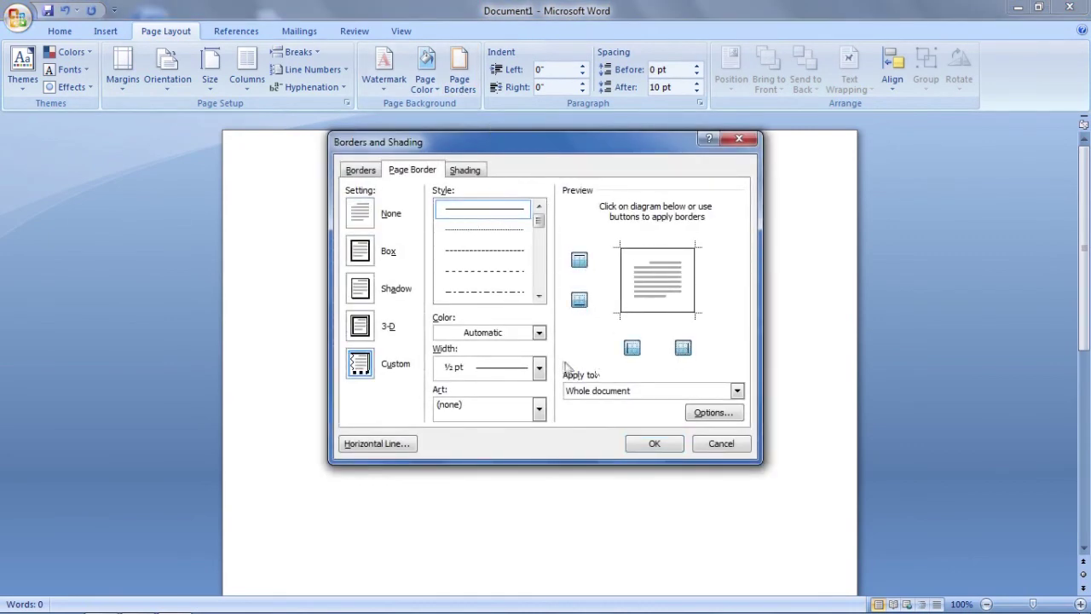
pyautogui.click(539, 366)
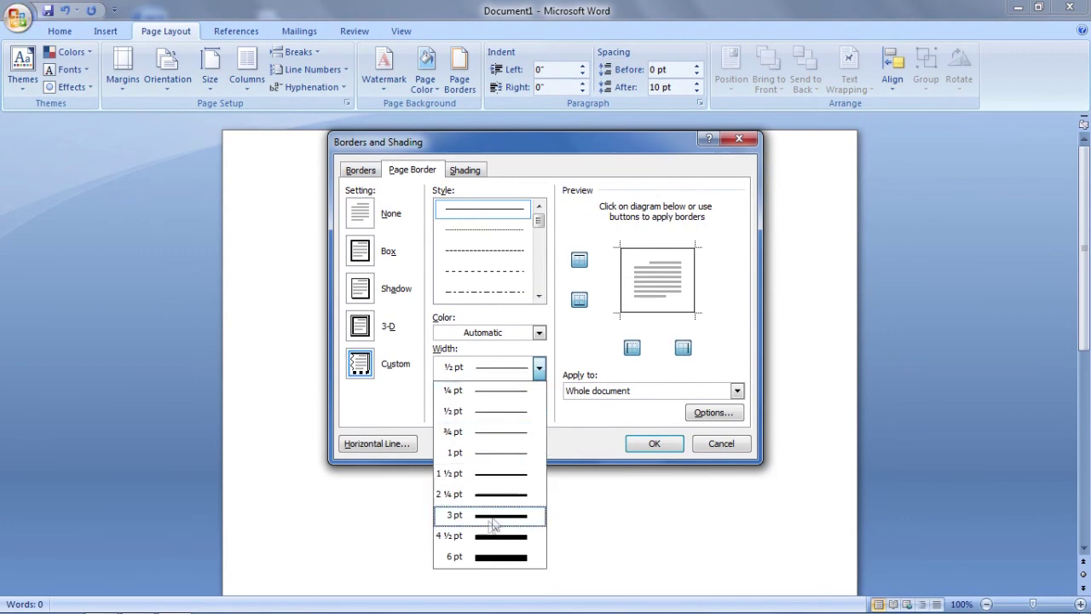
pyautogui.click(488, 519)
pyautogui.click(579, 298)
pyautogui.click(580, 262)
pyautogui.click(631, 350)
pyautogui.click(682, 349)
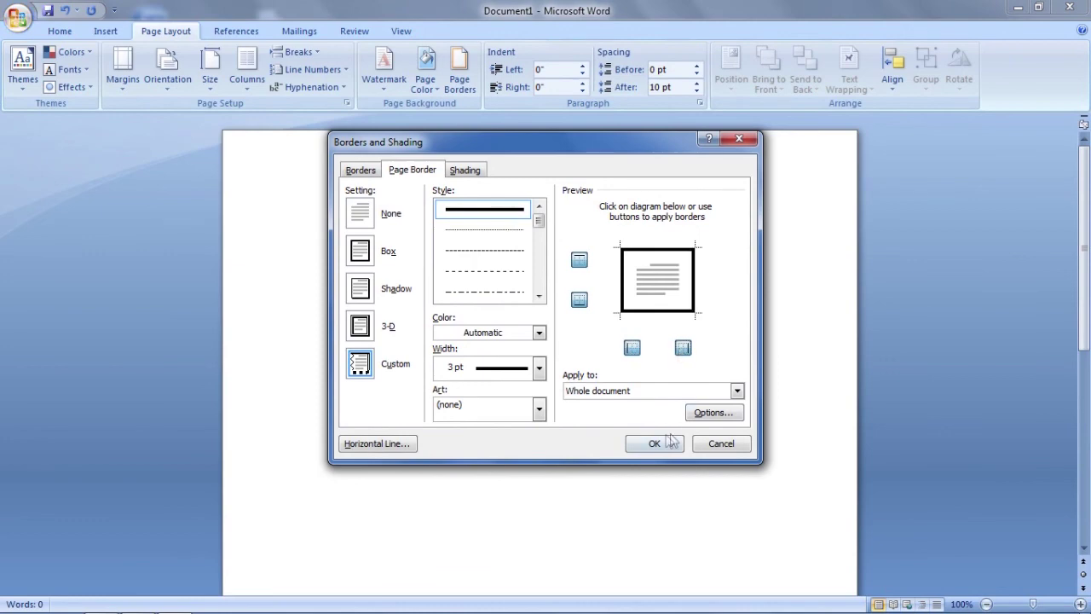
pyautogui.click(669, 441)
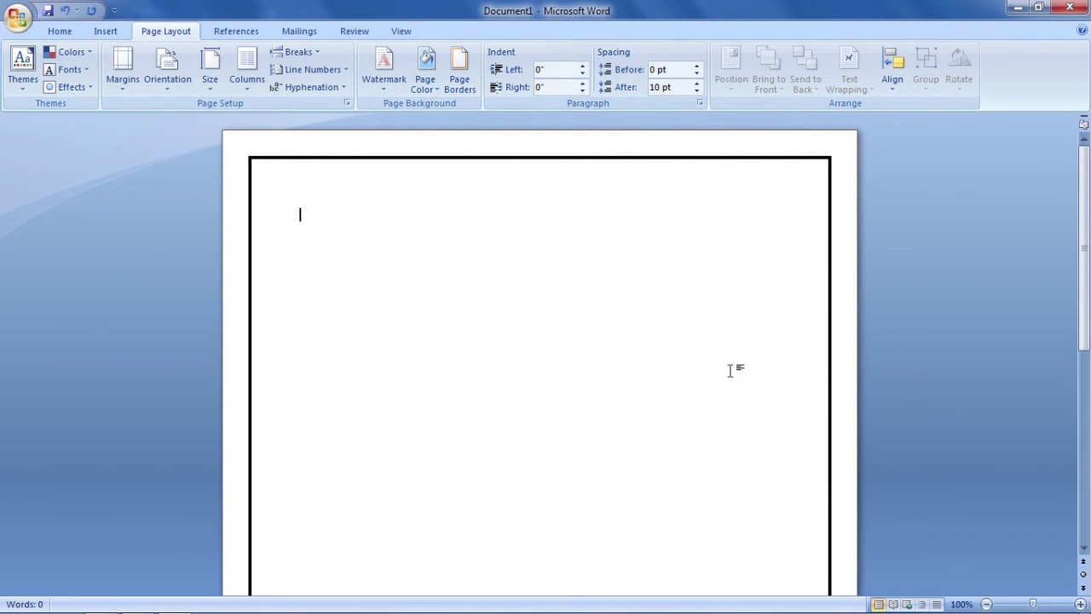
# Zoom the page in to 130% and return to the Notepad notes
pyautogui.click(1080, 604)
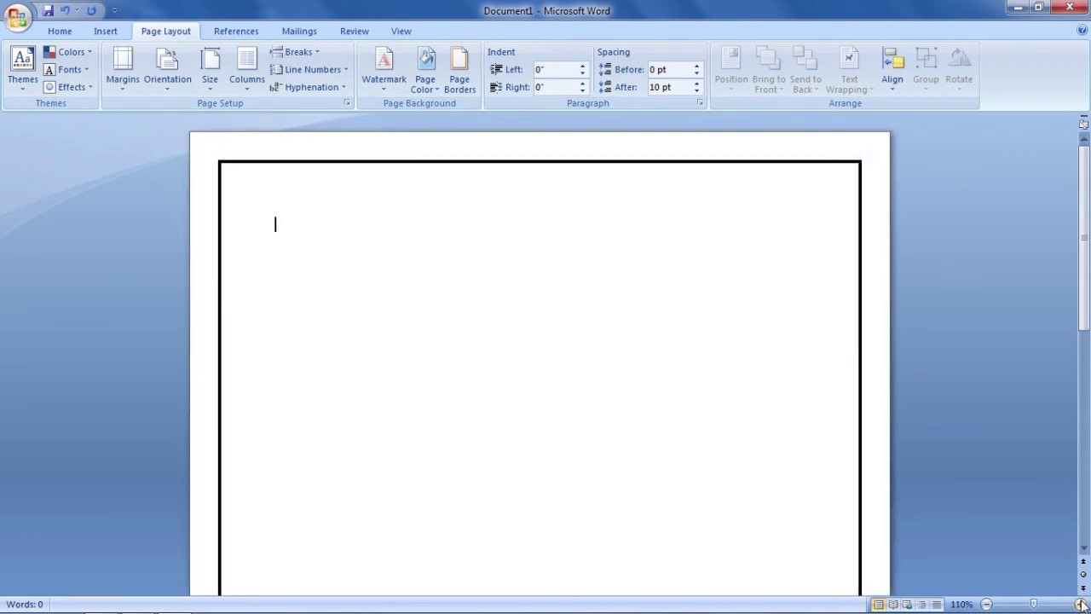
pyautogui.click(1080, 603)
pyautogui.click(1080, 604)
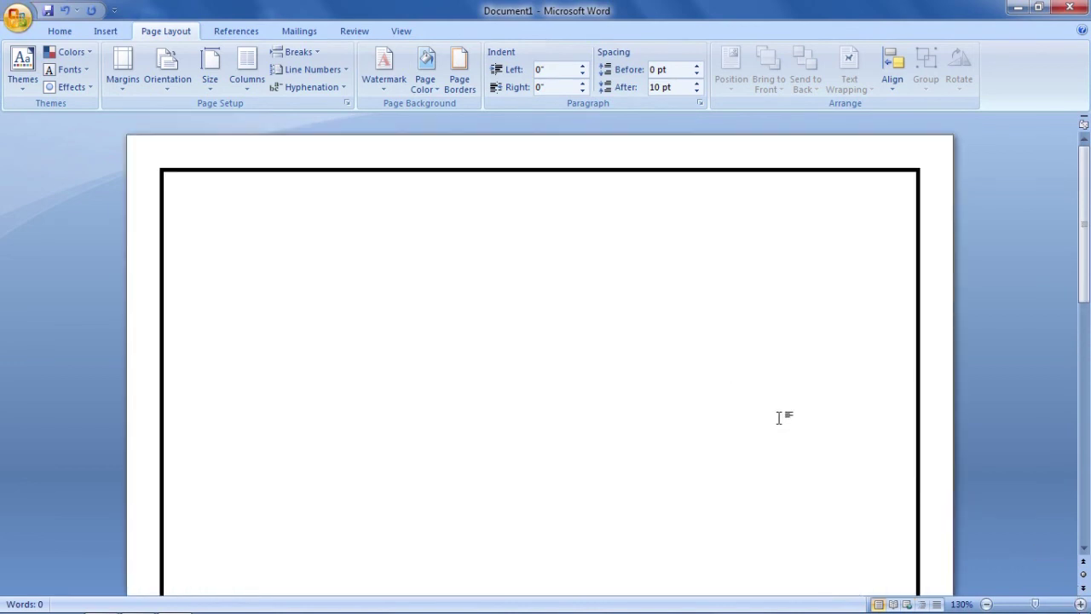
pyautogui.hotkey('alt', 'Tab')
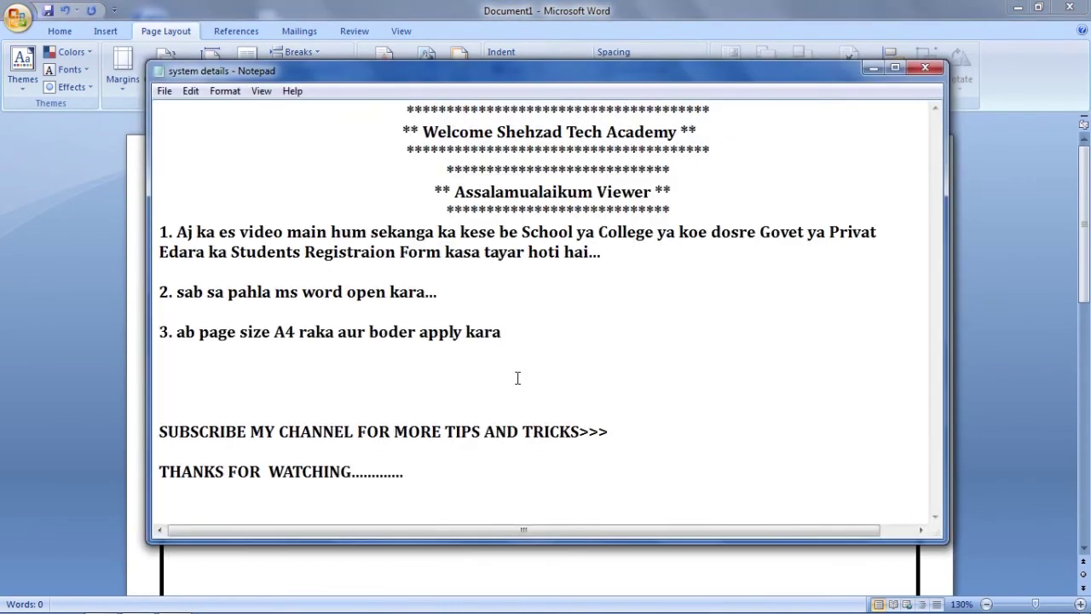
# Add note item 4 about zooming in and entering the school or college name
pyautogui.press('Return')
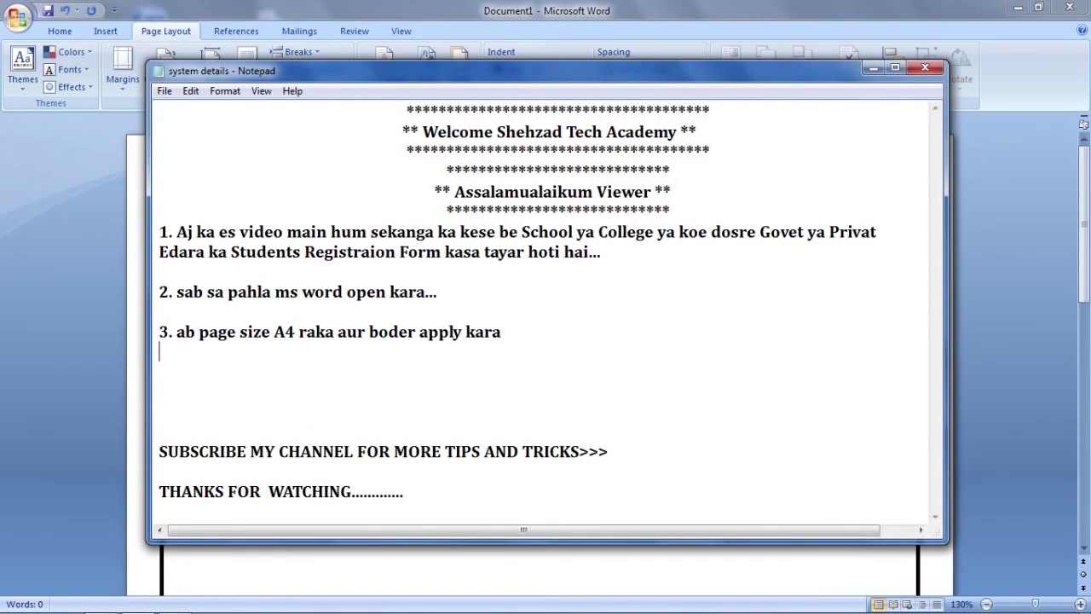
pyautogui.write('4. tra z')
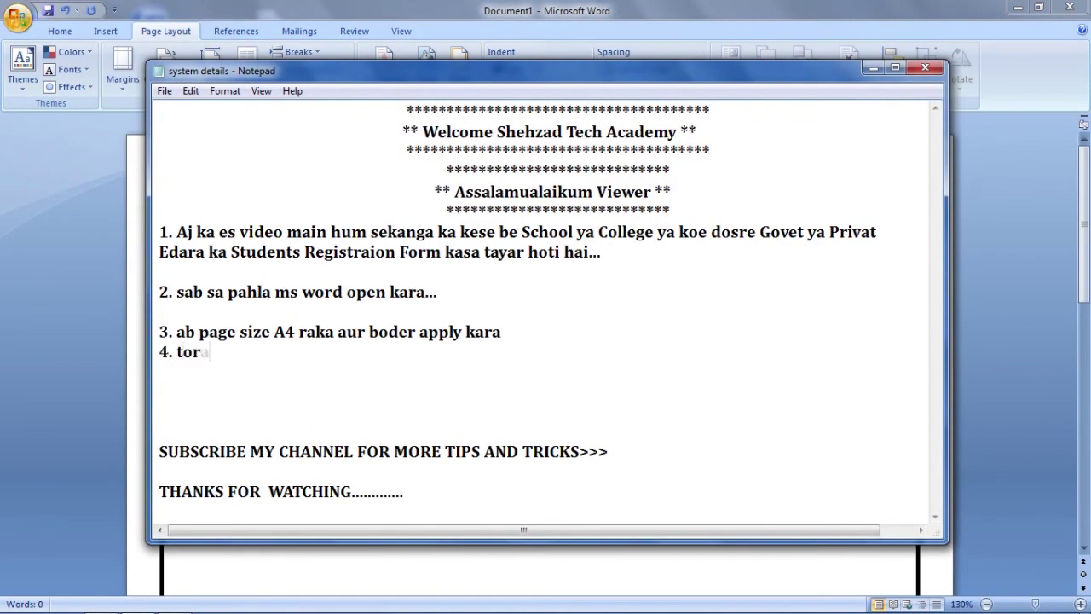
pyautogui.write('oom kara ')
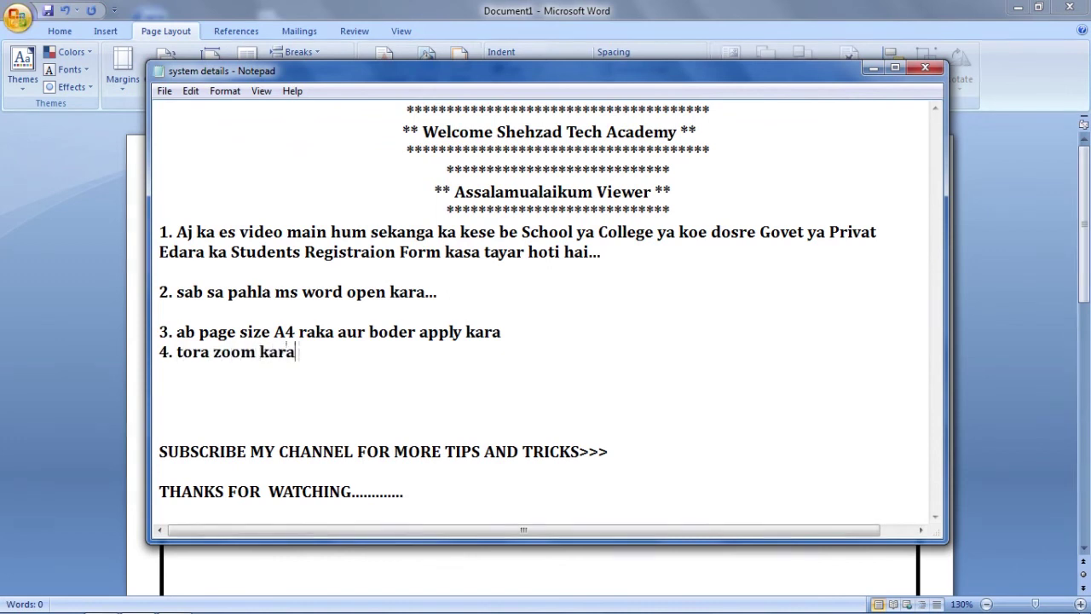
pyautogui.write('taka')
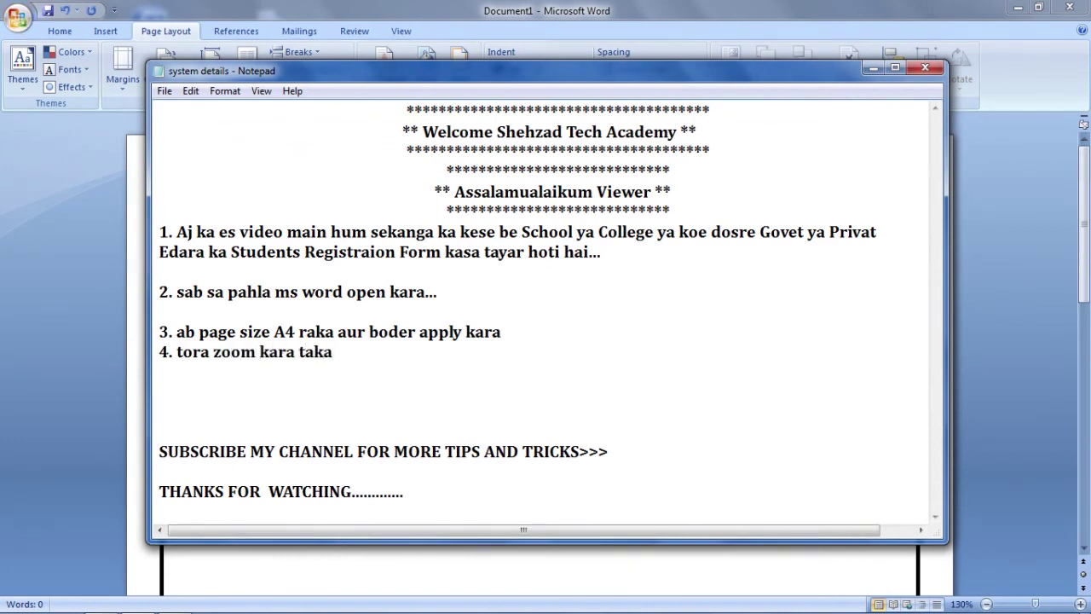
pyautogui.write(' achi tara dekaya')
pyautogui.press('BackSpace')
pyautogui.press('BackSpace')
pyautogui.write('e da .')
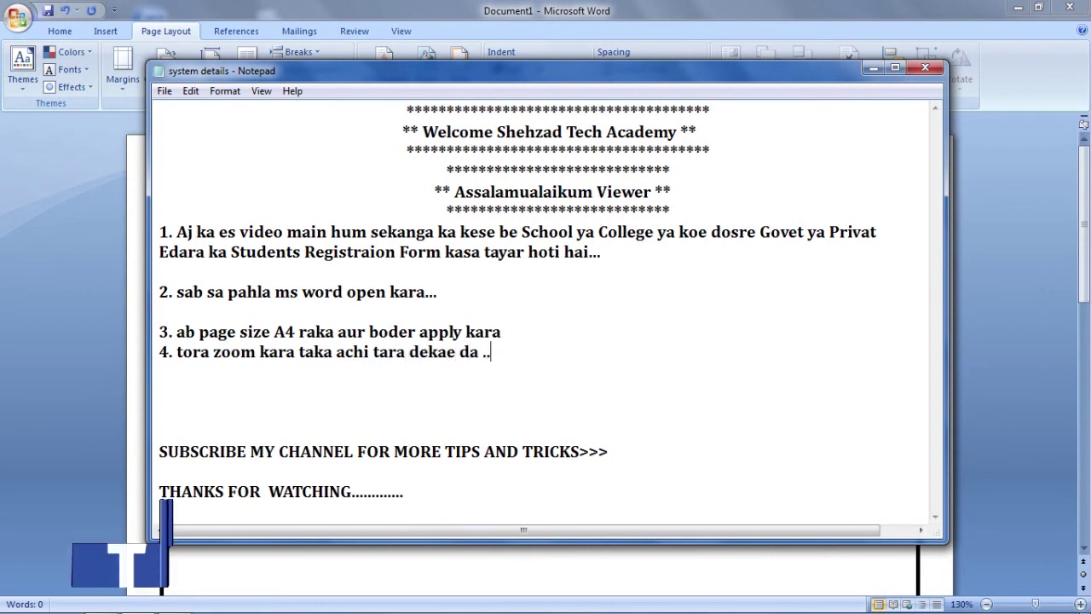
pyautogui.write('..')
pyautogui.write(' ab apna school ya college k')
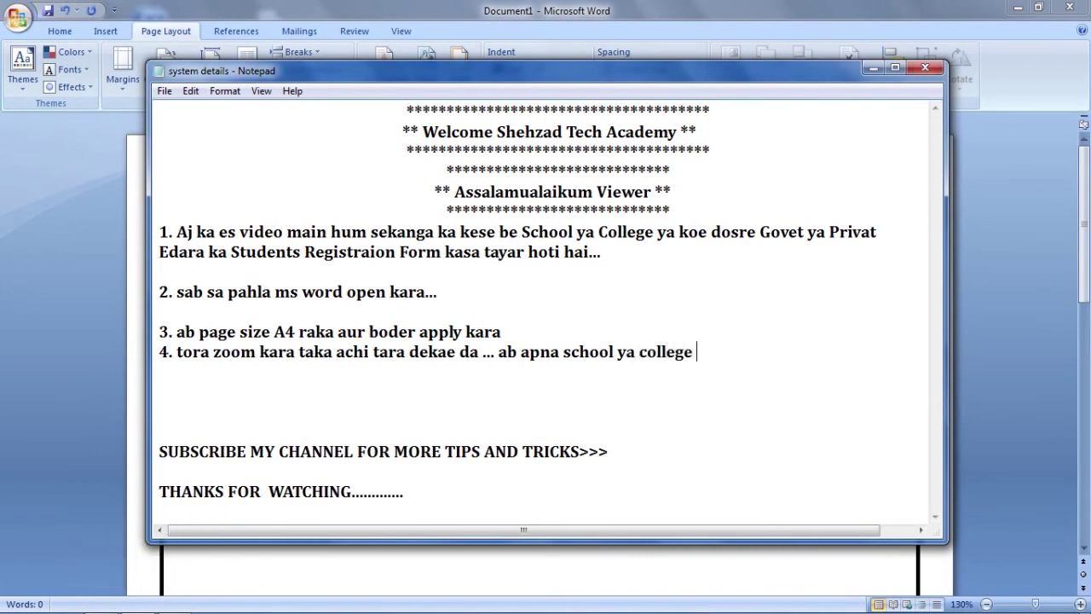
pyautogui.write('a name leka')
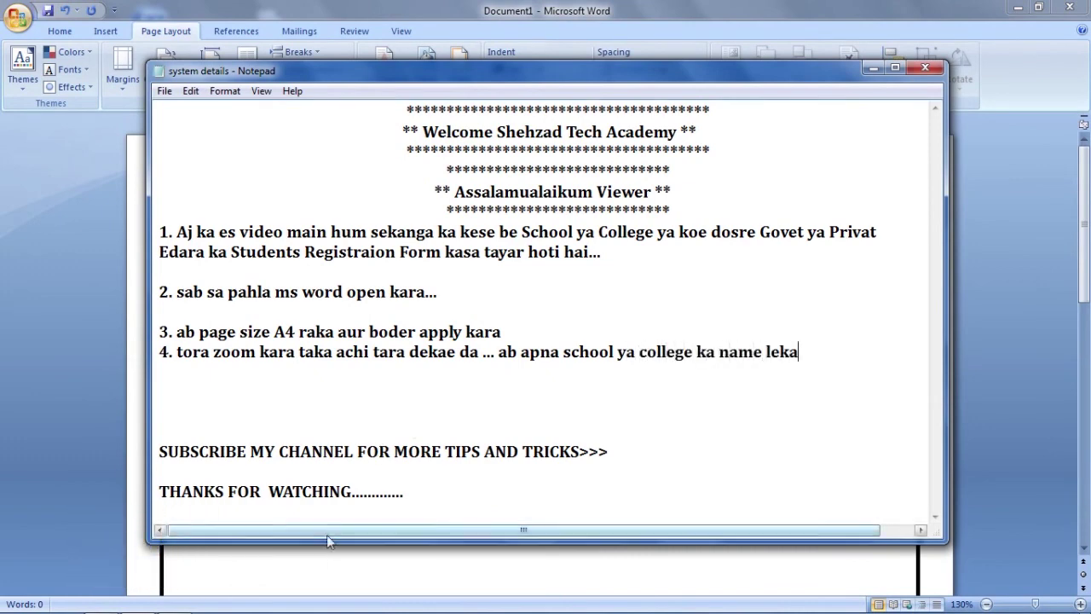
pyautogui.click(316, 554)
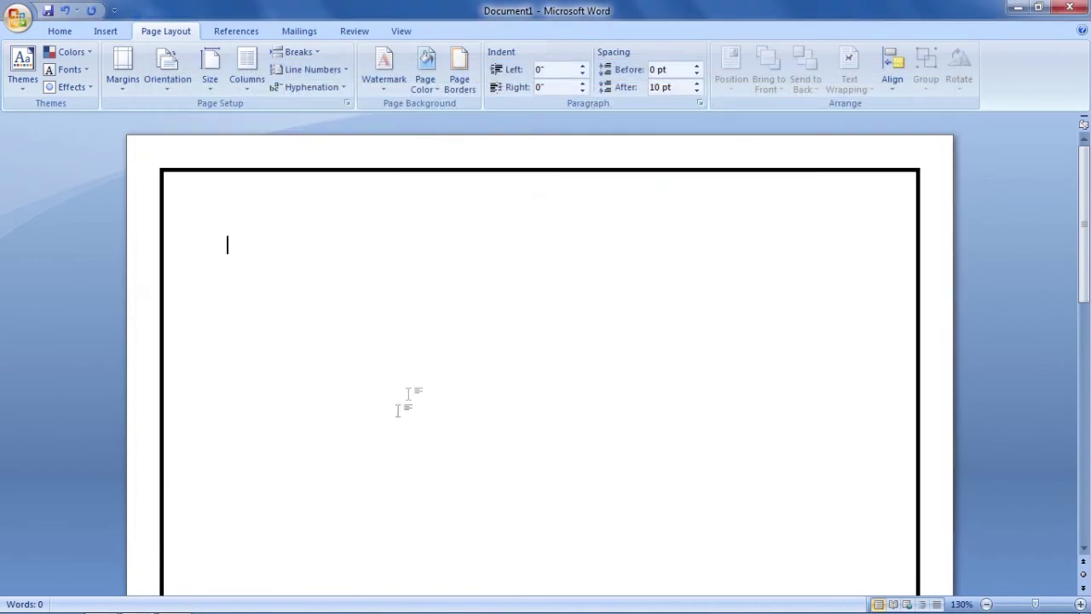
# Type 'Shehzad Tech Academy Shabqadar' as the first line of the page and select it
pyautogui.write('Shehzad')
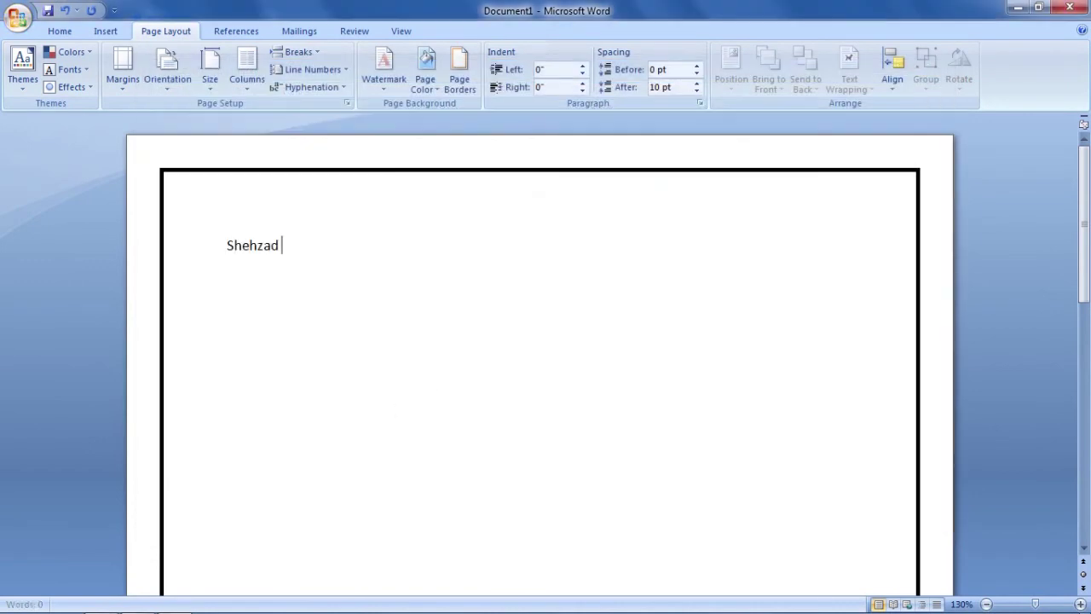
pyautogui.write(' Ahmad ')
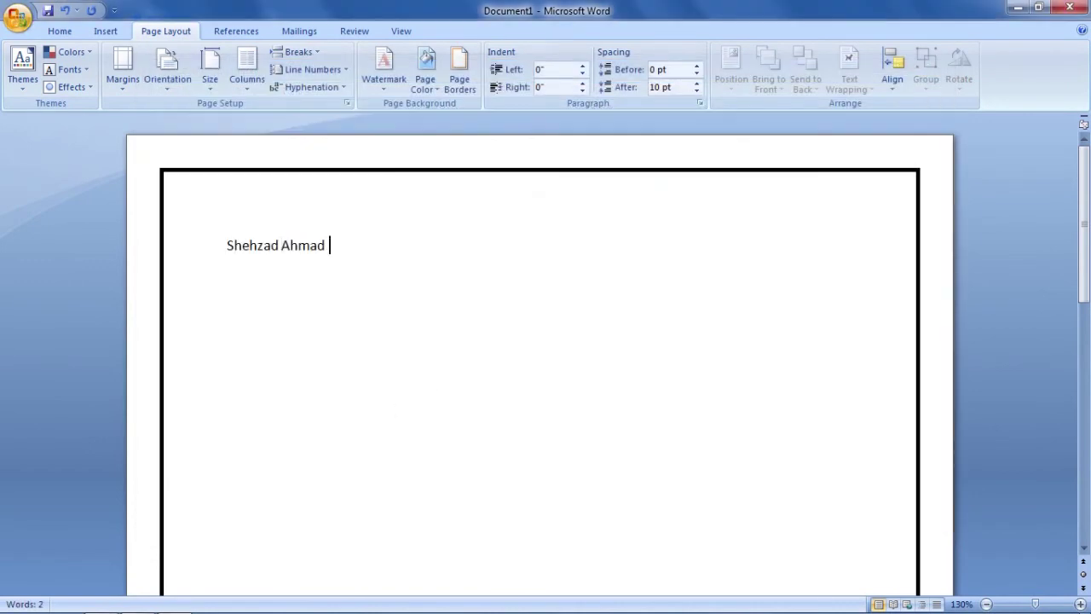
pyautogui.press('BackSpace')
pyautogui.press('BackSpace')
pyautogui.press('BackSpace')
pyautogui.press('BackSpace')
pyautogui.press('BackSpace')
pyautogui.press('BackSpace')
pyautogui.write('T')
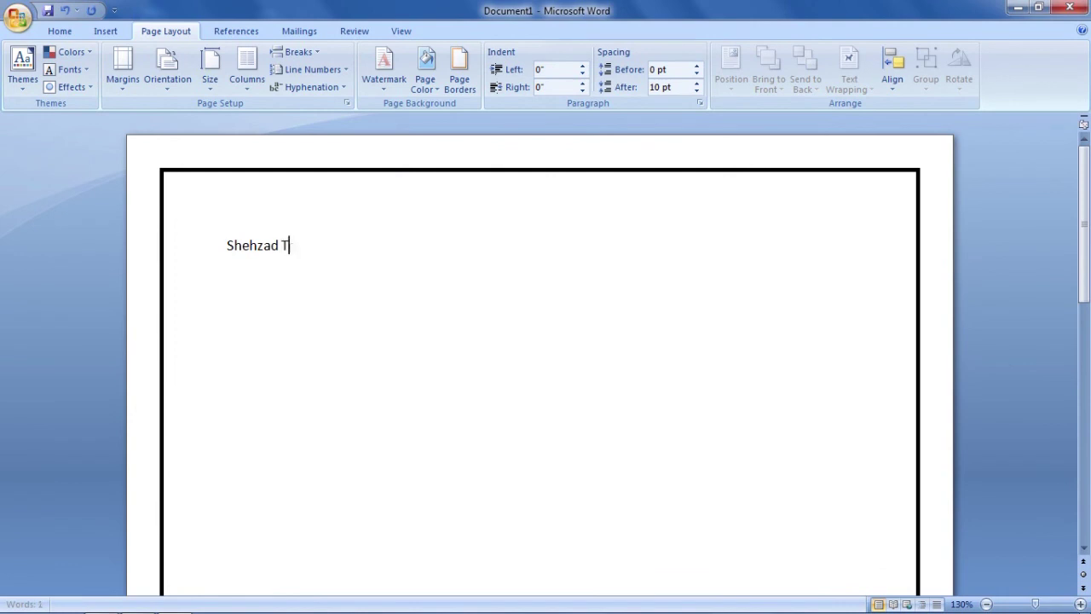
pyautogui.write('myPakitsan')
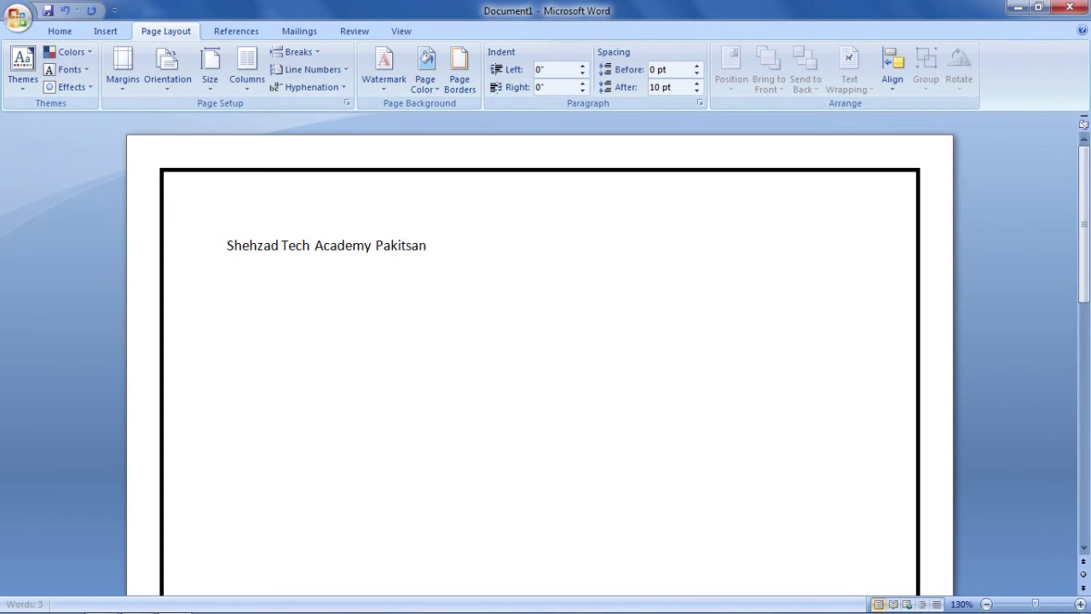
pyautogui.press('BackSpace')
pyautogui.write('Shabqadar')
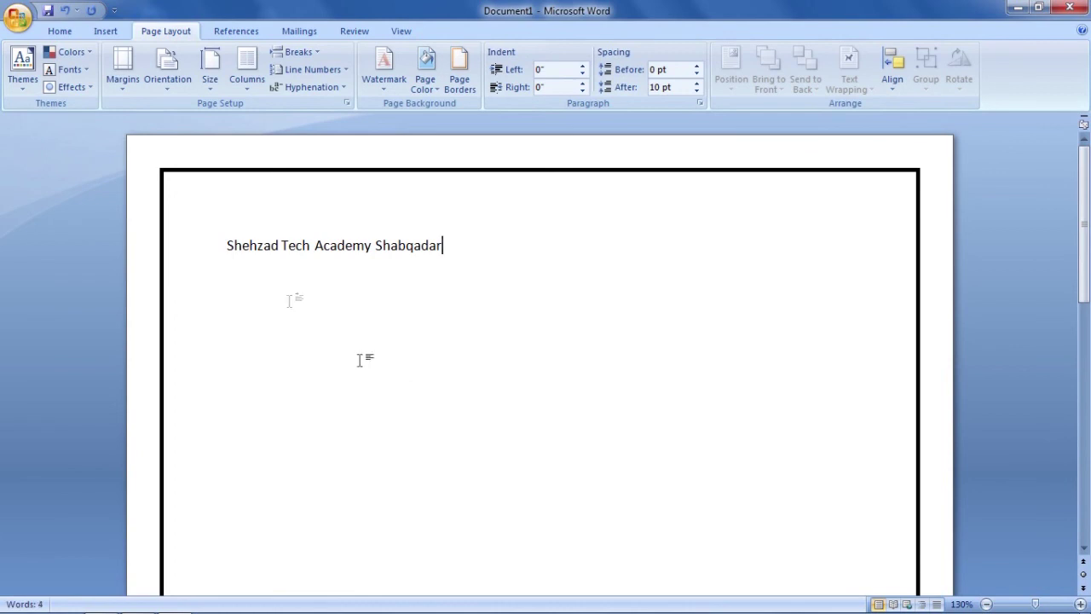
pyautogui.moveTo(224, 244); pyautogui.dragTo(439, 247)
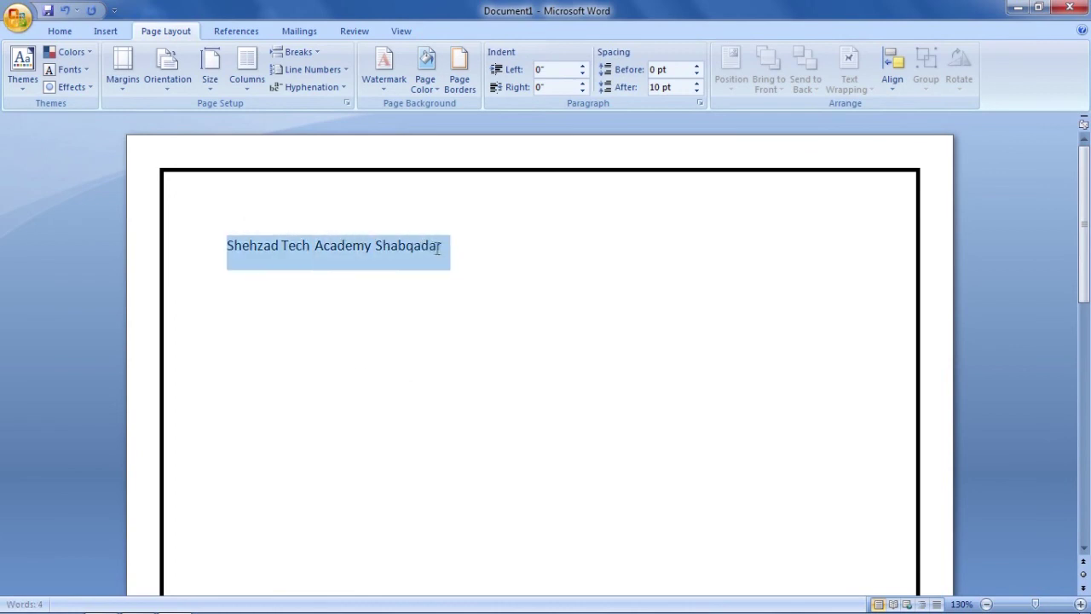
# Make the academy name a bold, centred 22 pt Cambria heading
pyautogui.click(59, 31)
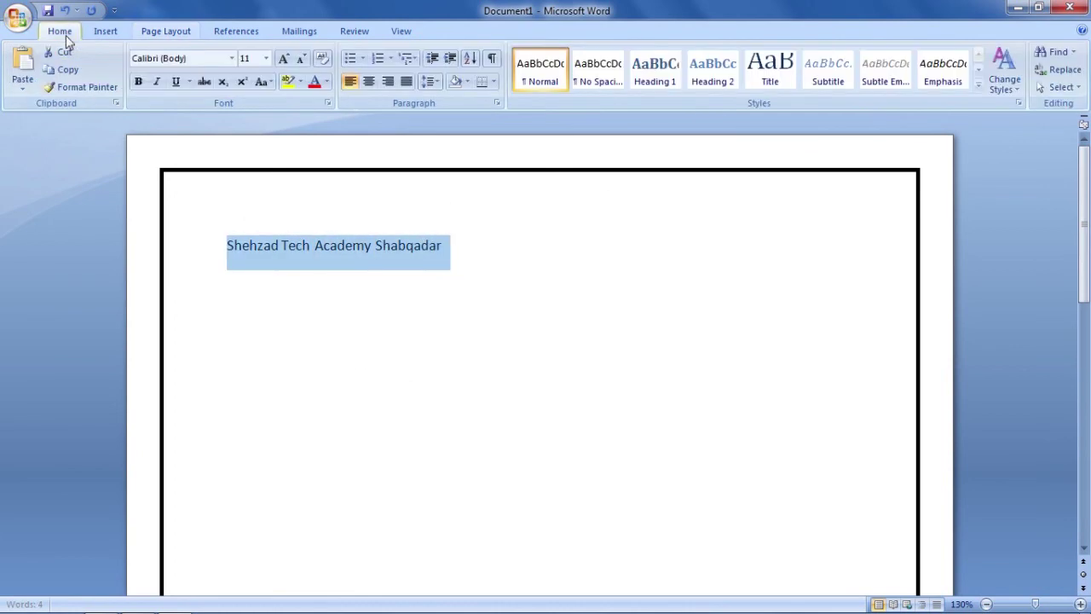
pyautogui.click(139, 81)
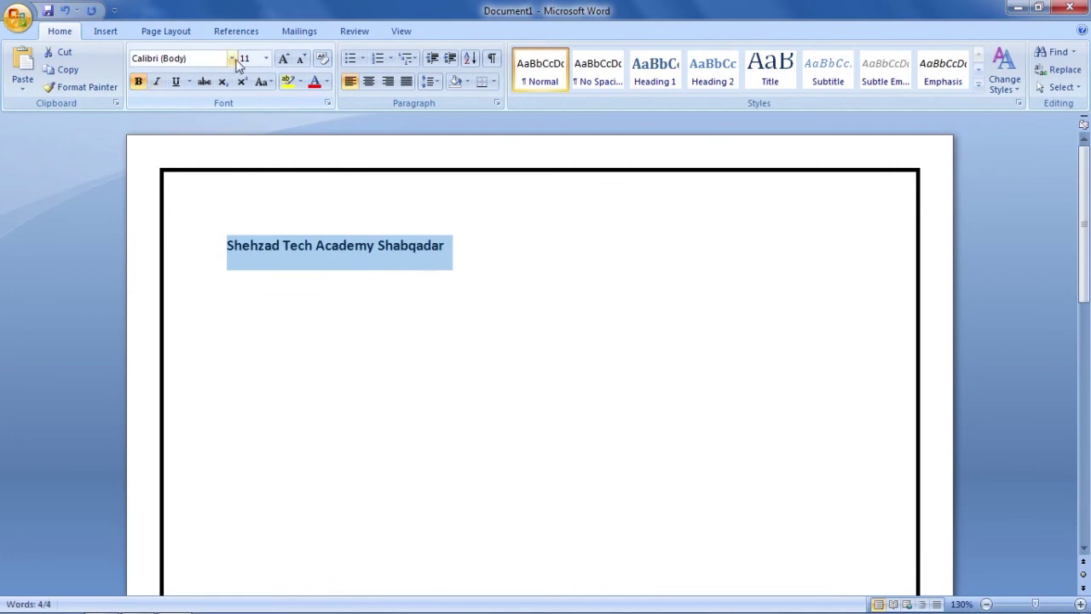
pyautogui.click(231, 58)
pyautogui.click(177, 95)
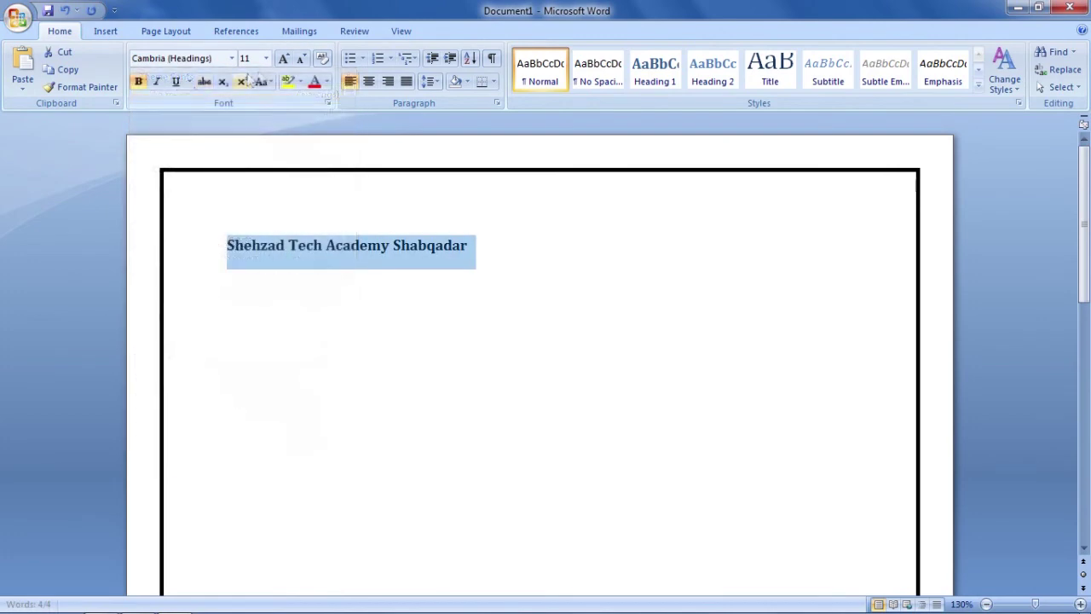
pyautogui.click(284, 58)
pyautogui.click(284, 57)
pyautogui.click(284, 58)
pyautogui.click(284, 58)
pyautogui.click(284, 58)
pyautogui.hotkey('ctrl', 'e')
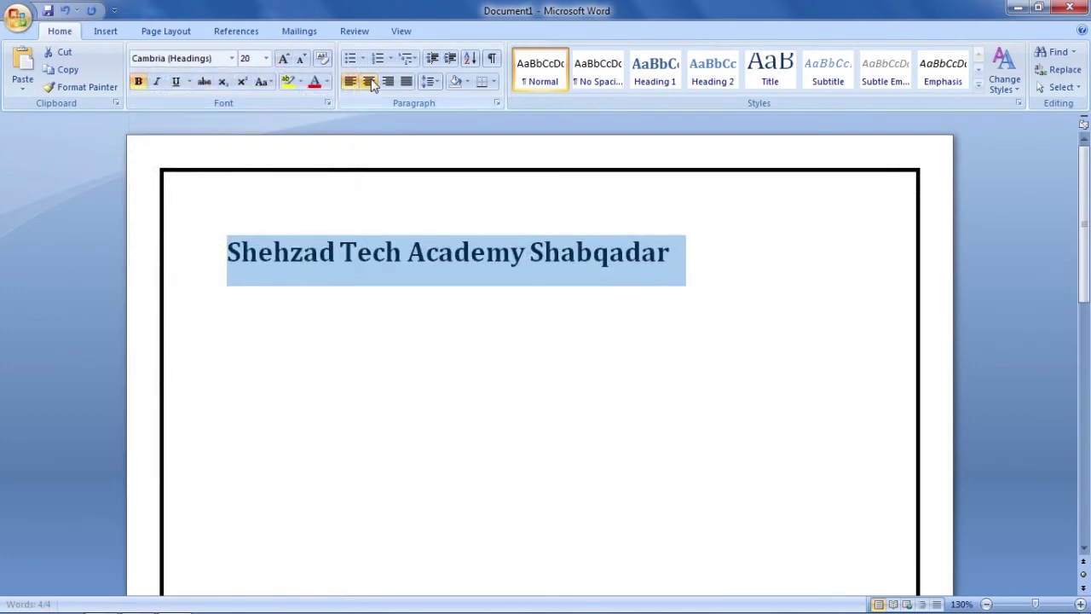
pyautogui.click(304, 60)
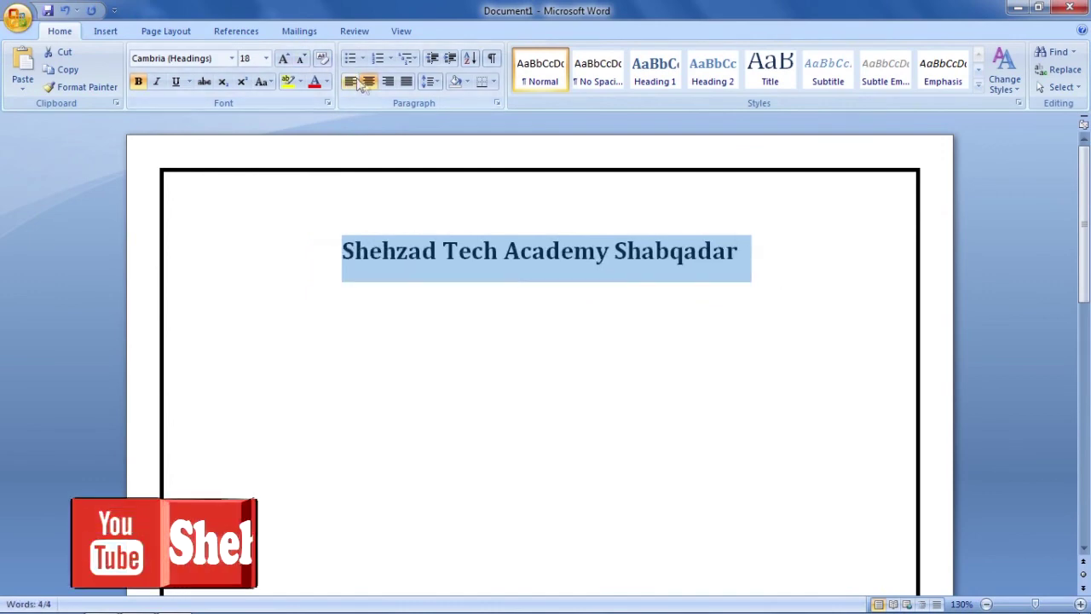
pyautogui.click(285, 61)
pyautogui.click(285, 61)
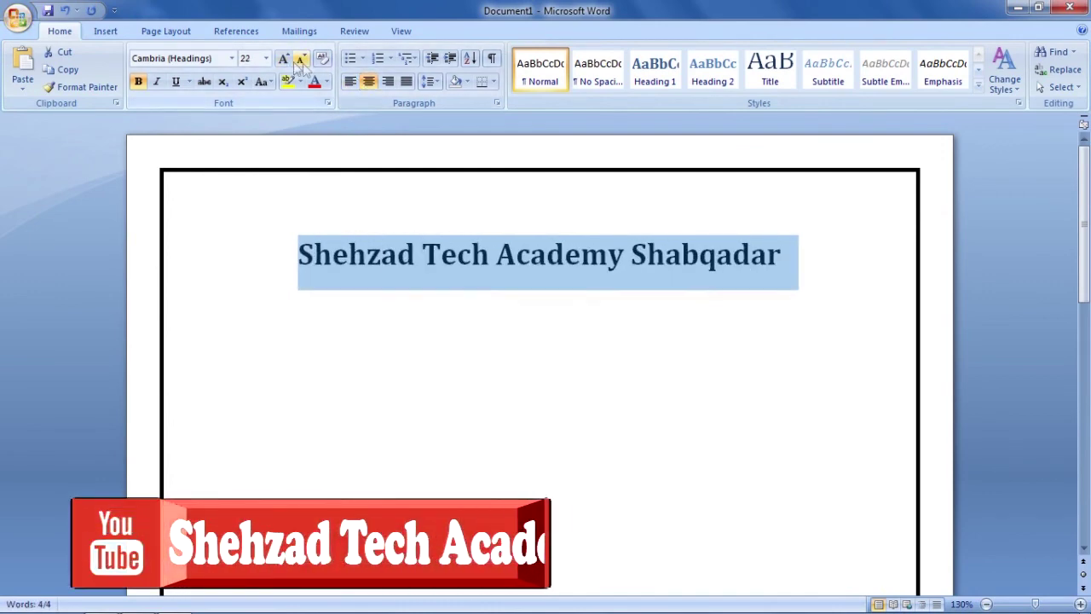
# Apply Narrow page margins and place the cursor after the heading
pyautogui.click(175, 31)
pyautogui.click(122, 72)
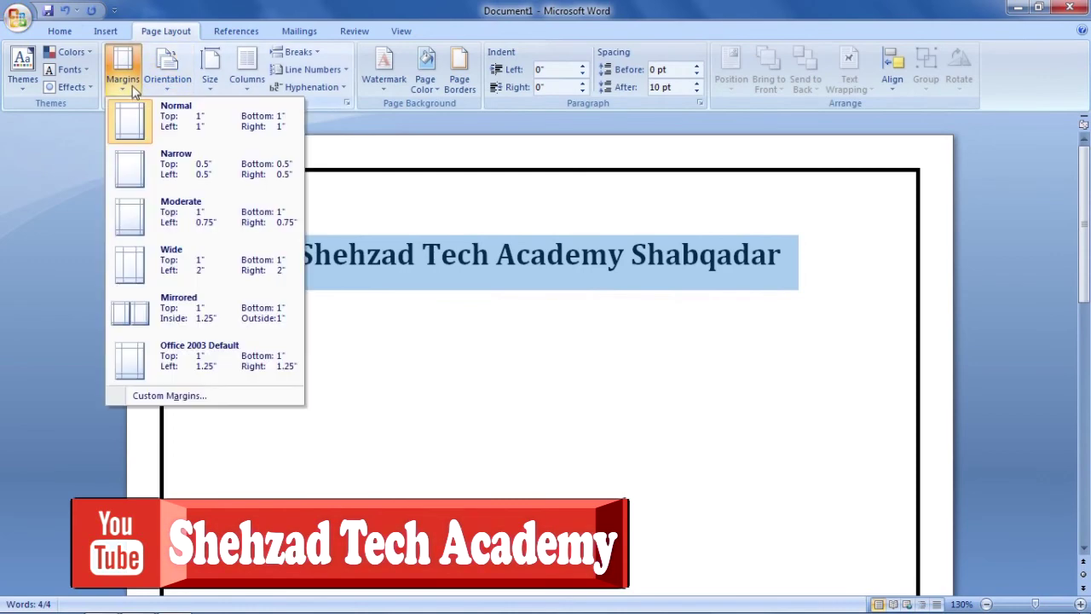
pyautogui.click(170, 181)
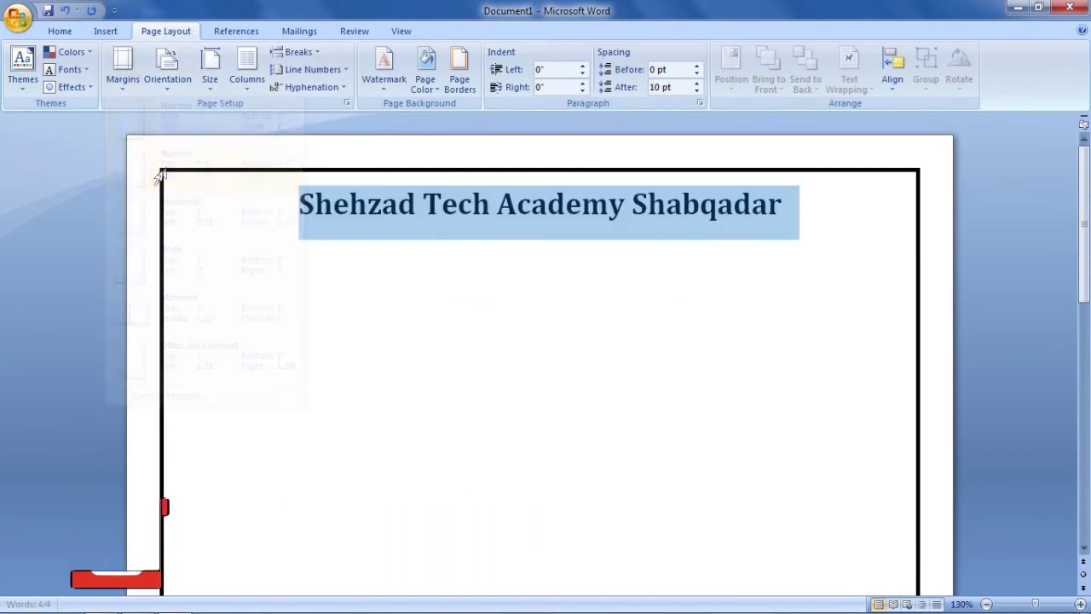
pyautogui.click(290, 204)
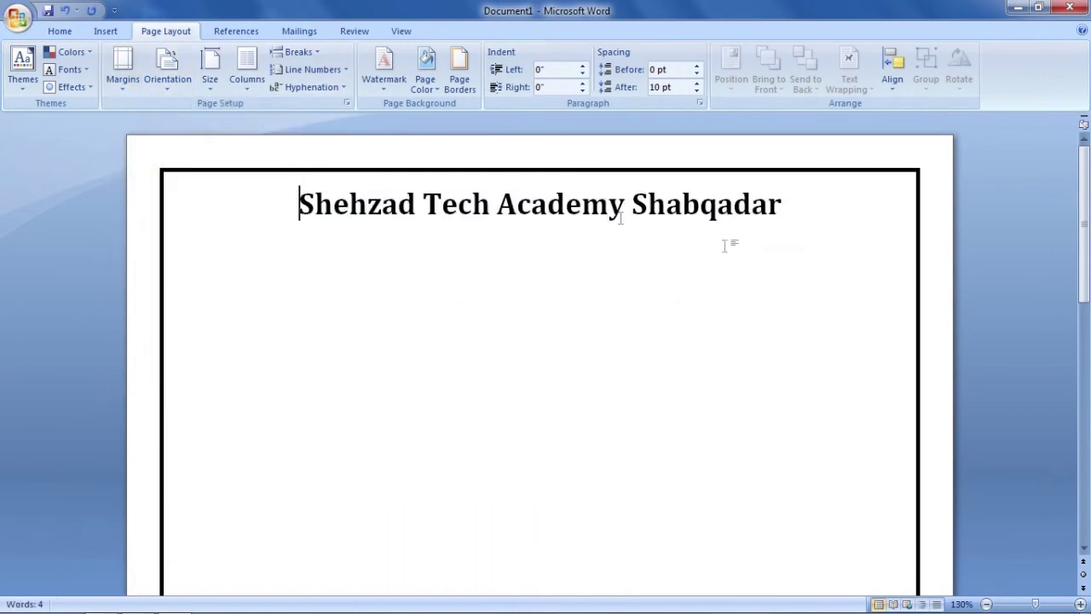
pyautogui.click(795, 208)
# Add a 'Registration Form' line below the heading and shrink it to 14 pt
pyautogui.write('Registration Form')
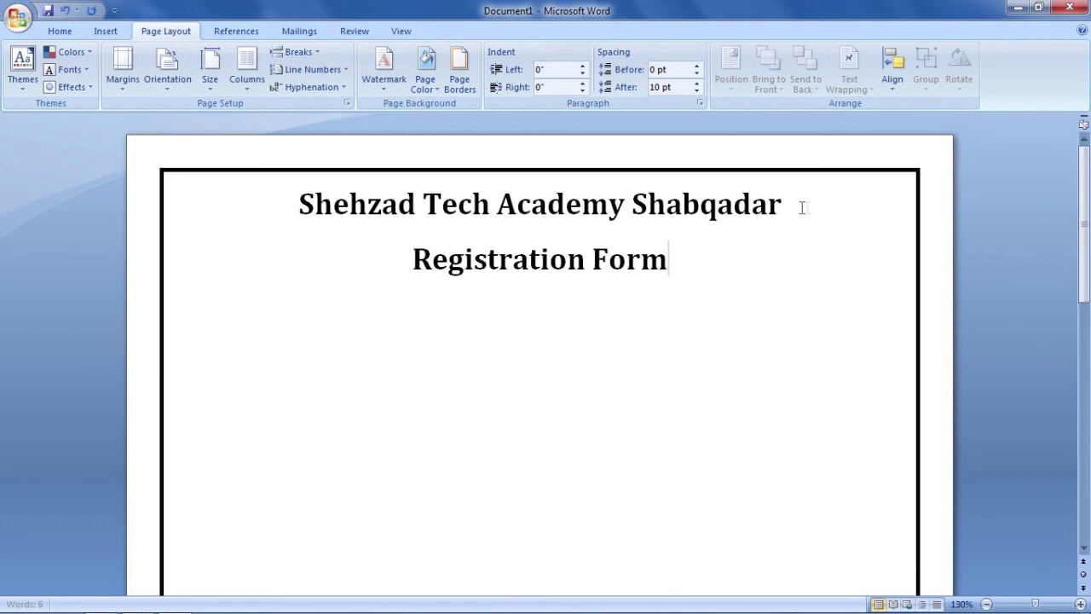
pyautogui.moveTo(682, 257); pyautogui.dragTo(461, 251)
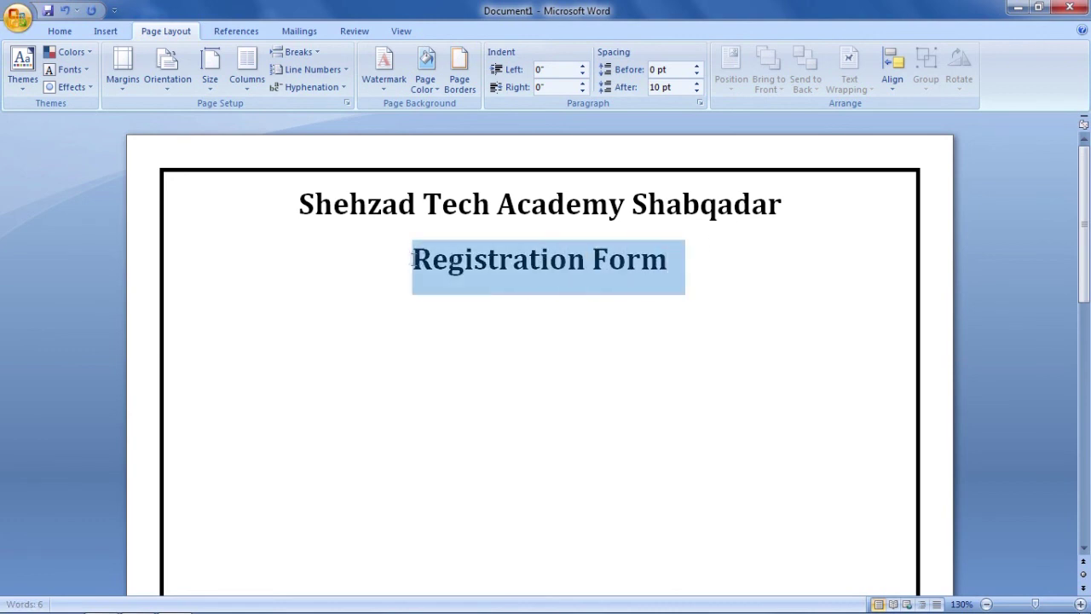
pyautogui.click(61, 32)
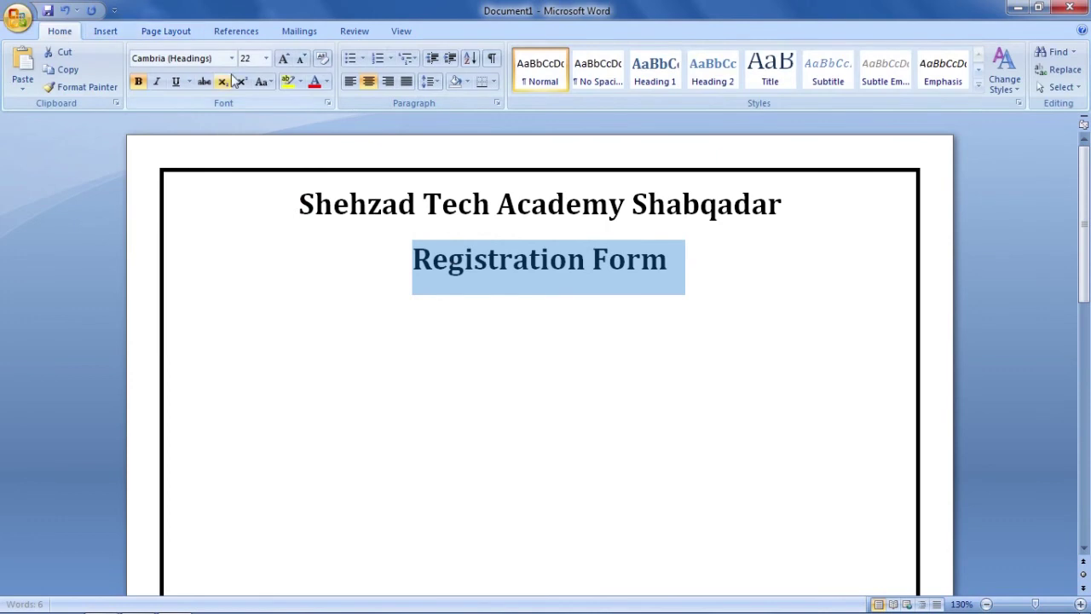
pyautogui.click(303, 58)
pyautogui.click(302, 58)
pyautogui.click(302, 58)
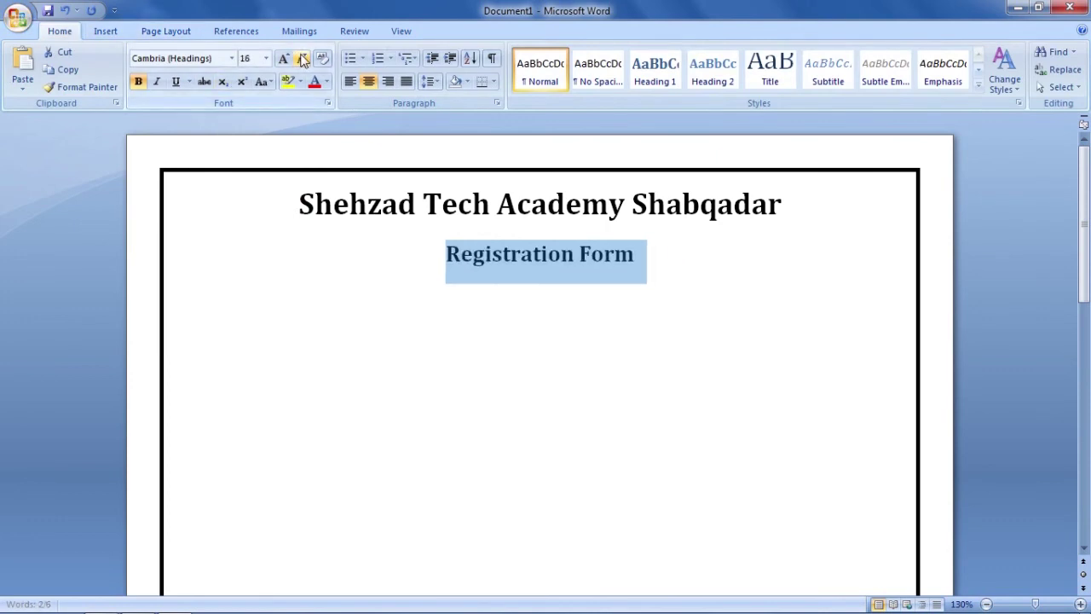
pyautogui.click(303, 61)
pyautogui.click(284, 60)
pyautogui.click(303, 61)
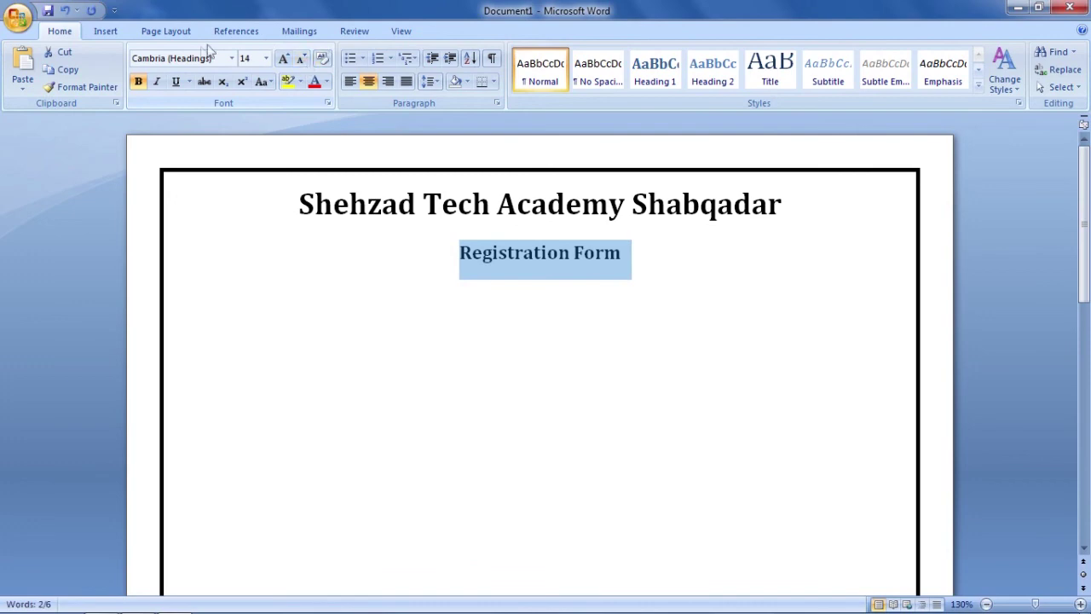
pyautogui.click(175, 32)
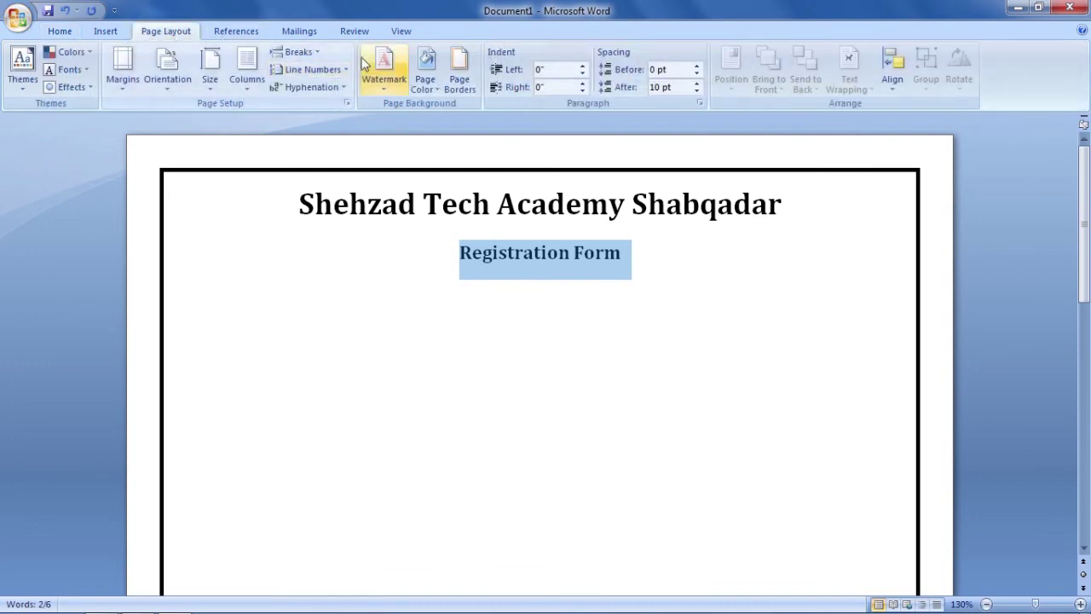
# Give the 'Registration Form' text solid 100% black shading applied to text only
pyautogui.click(458, 78)
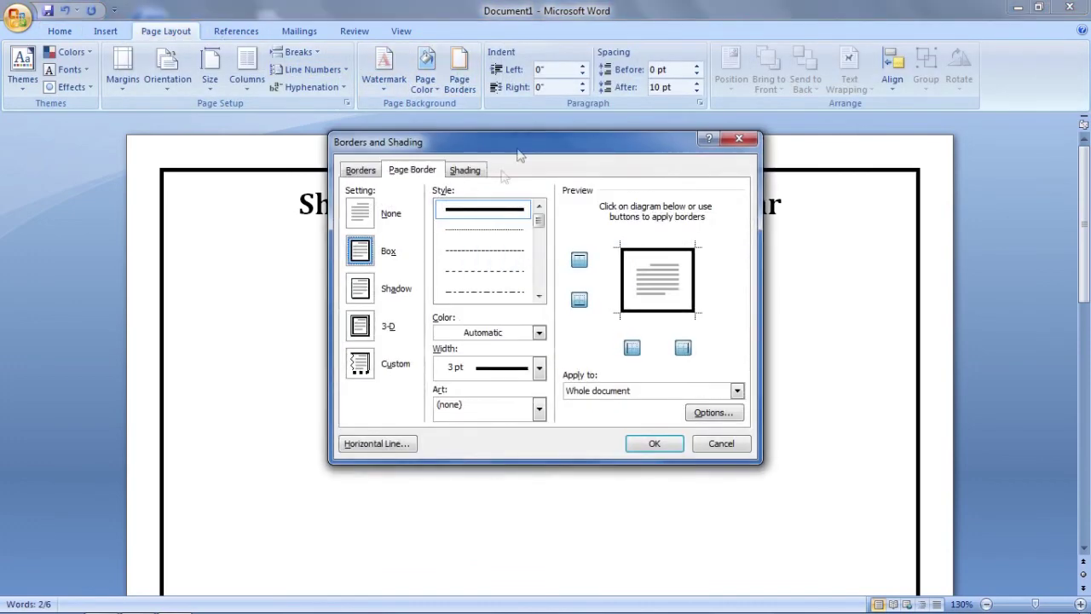
pyautogui.click(479, 174)
pyautogui.click(479, 251)
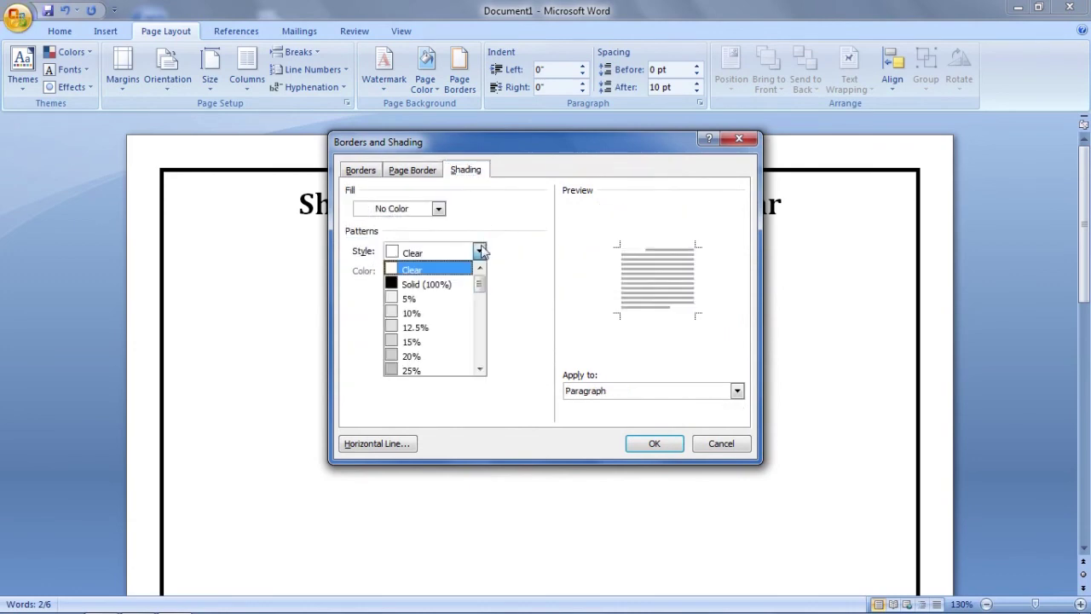
pyautogui.click(448, 282)
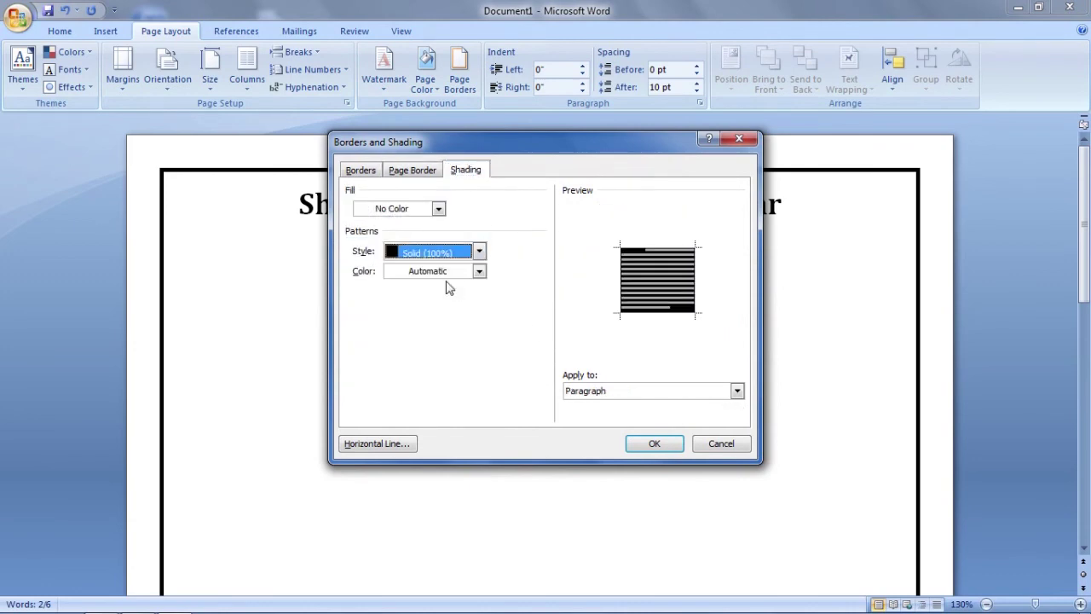
pyautogui.click(736, 391)
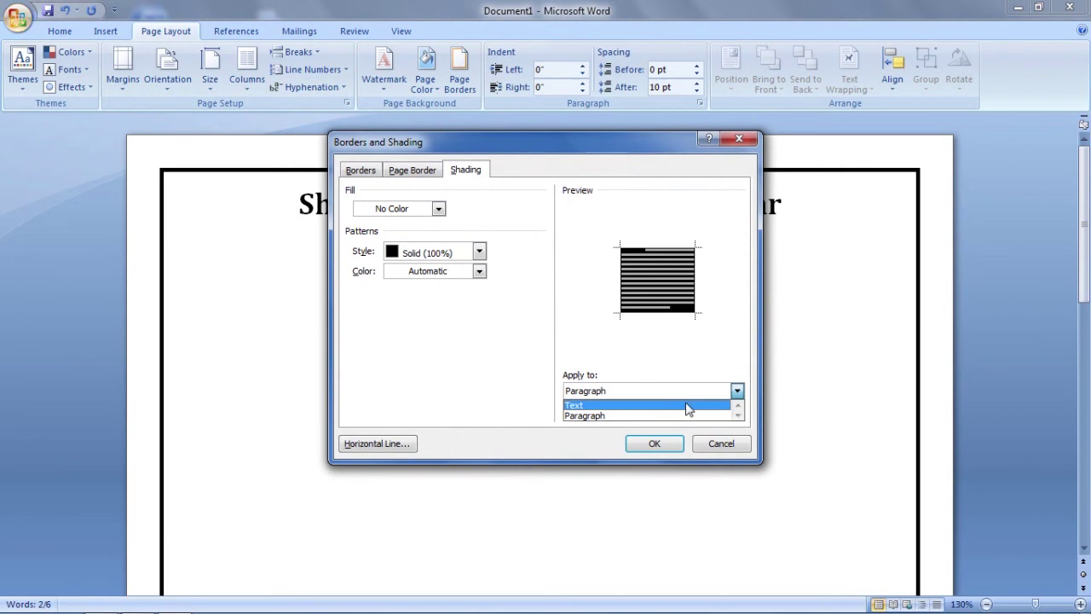
pyautogui.click(684, 406)
pyautogui.click(655, 442)
pyautogui.click(633, 261)
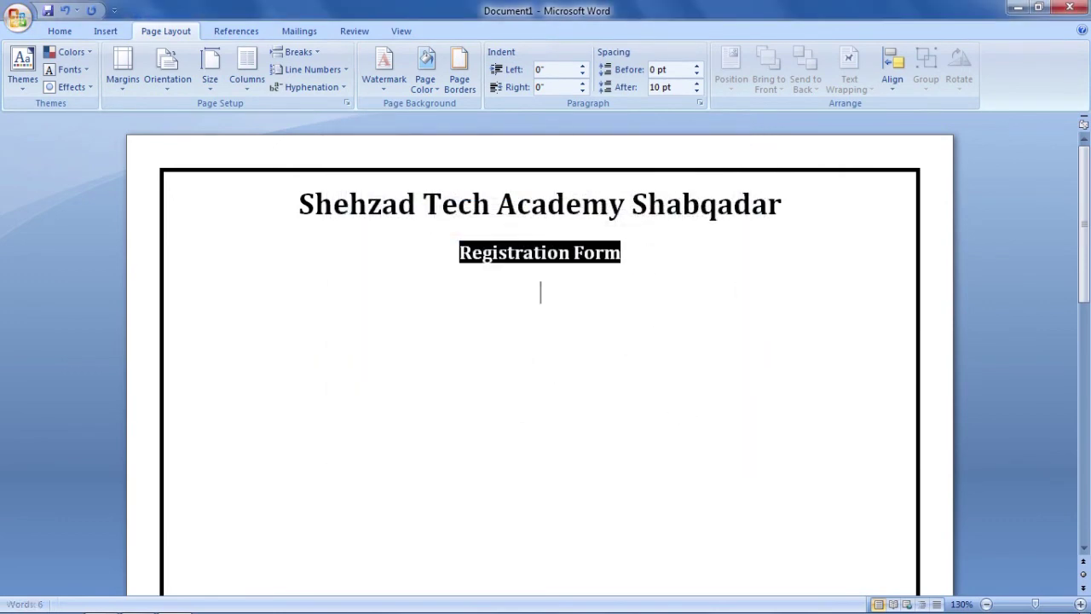
# Clear formatting on the line below the subtitle, leaving plain left-aligned Calibri 11
pyautogui.click(61, 31)
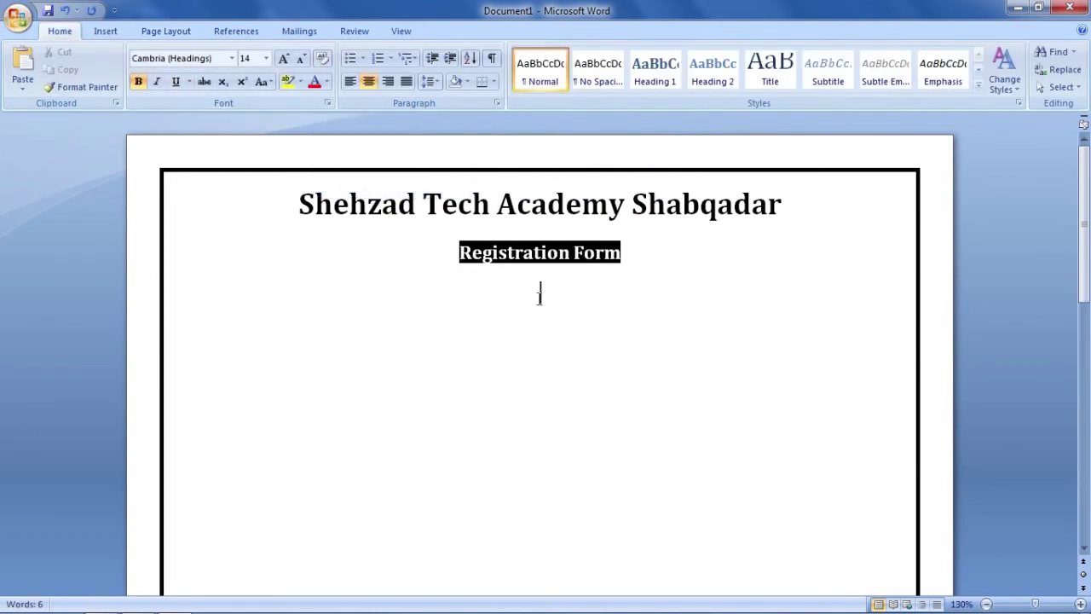
pyautogui.click(323, 58)
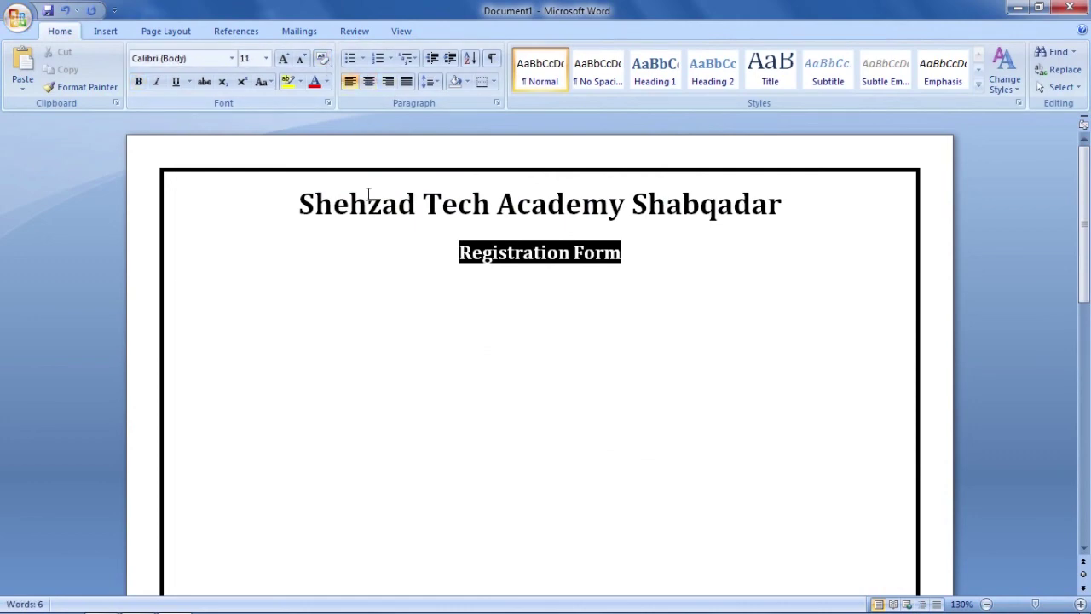
pyautogui.hotkey('alt', 'Tab')
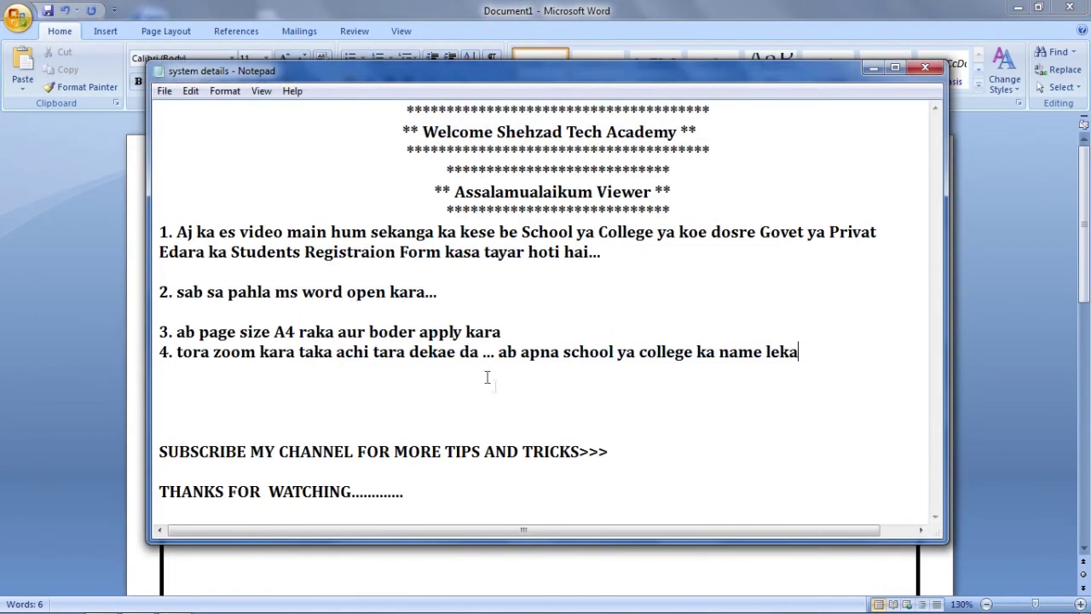
# Add note item 5 about entering the form's data, then return to Word
pyautogui.click(494, 386)
pyautogui.press('Return')
pyautogui.press('Return')
pyautogui.write('5. ab jo d')
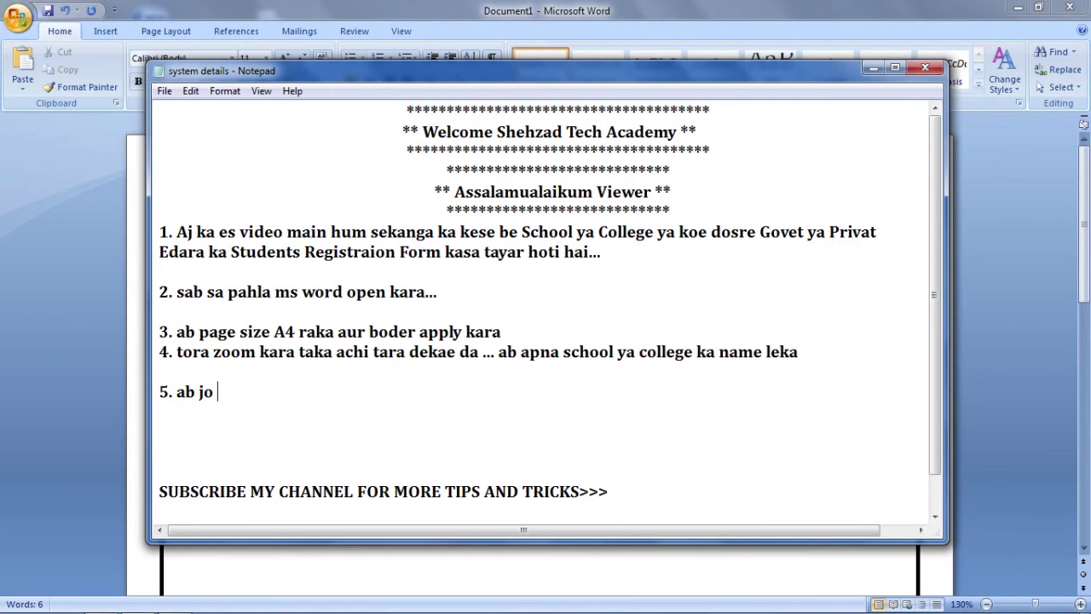
pyautogui.write('ta ap form m')
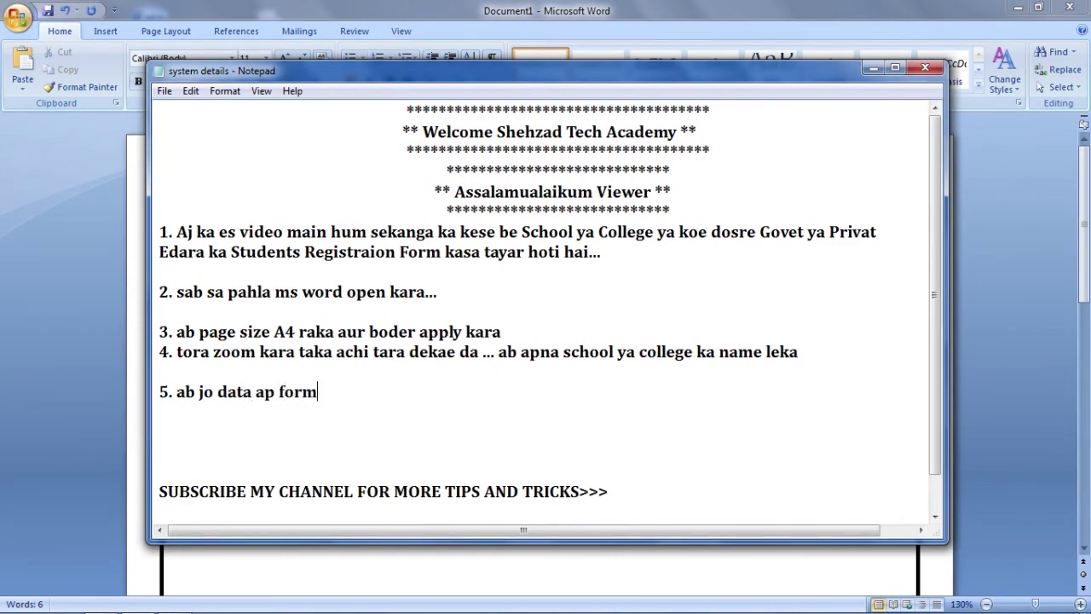
pyautogui.write('ain dana c')
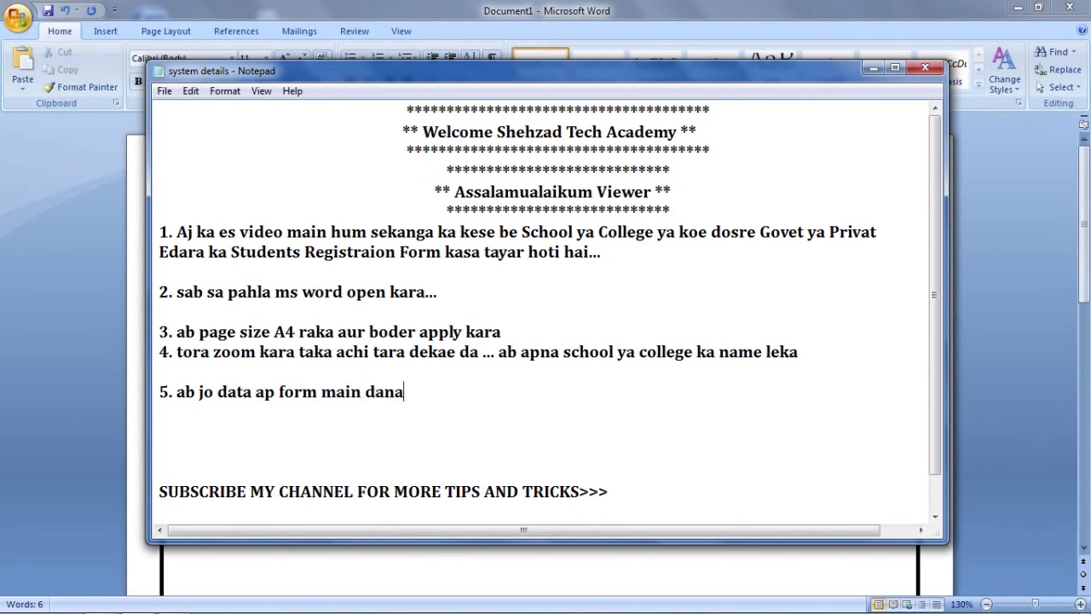
pyautogui.write('hahte ho wo darj kar')
pyautogui.click(460, 563)
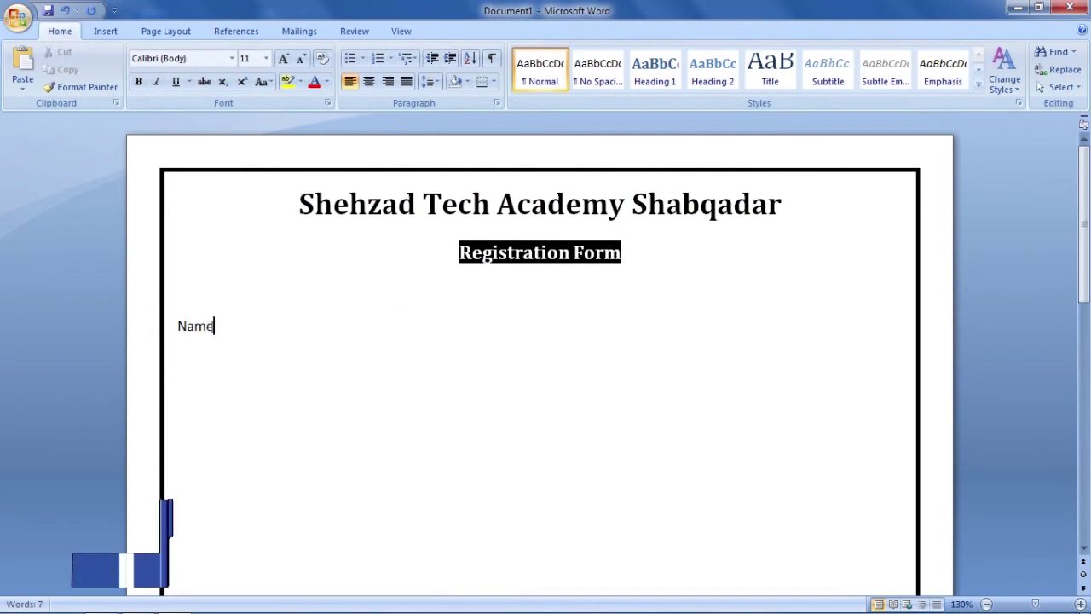
# Set the word Name in bold Cambria
pyautogui.moveTo(215, 325); pyautogui.dragTo(180, 326)
pyautogui.click(231, 58)
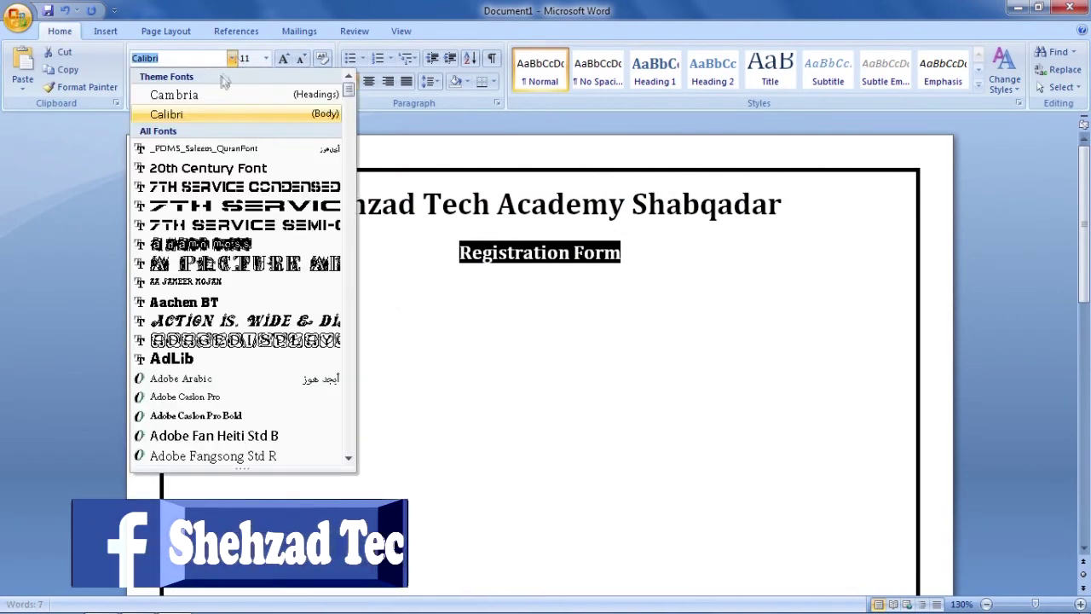
pyautogui.click(218, 101)
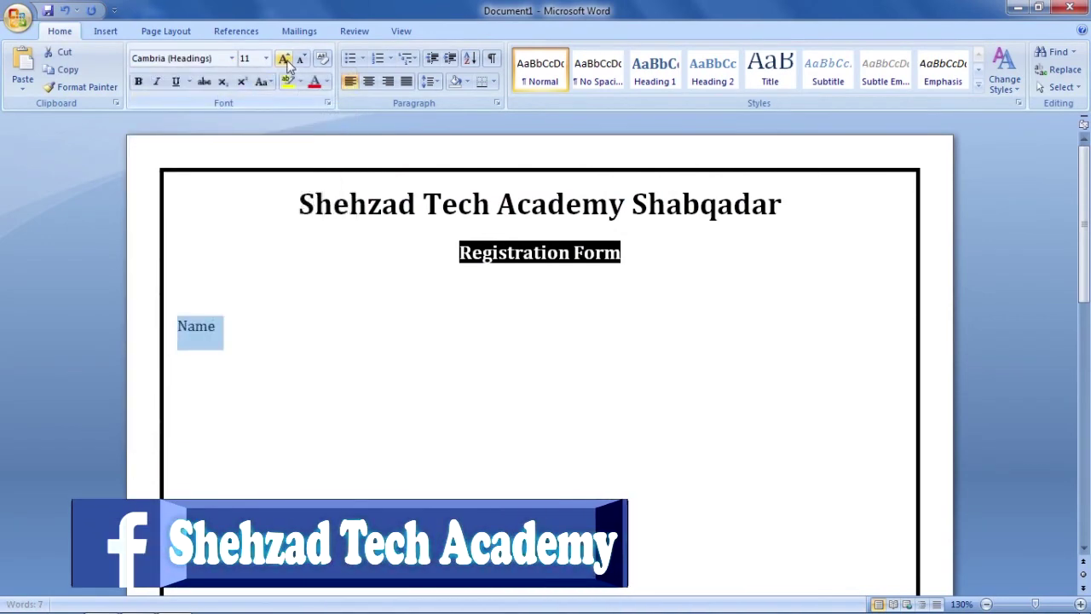
pyautogui.click(138, 81)
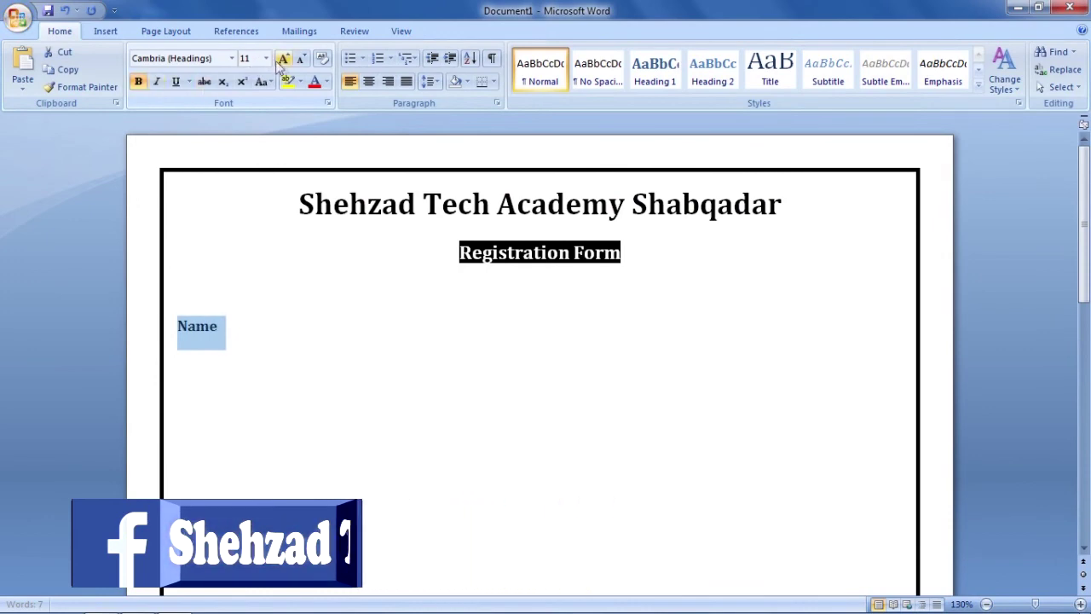
# Add underscore blanks after Name and 'Father Name', fit them to the line, and start a Class line
pyautogui.click(231, 320)
pyautogui.write('______')
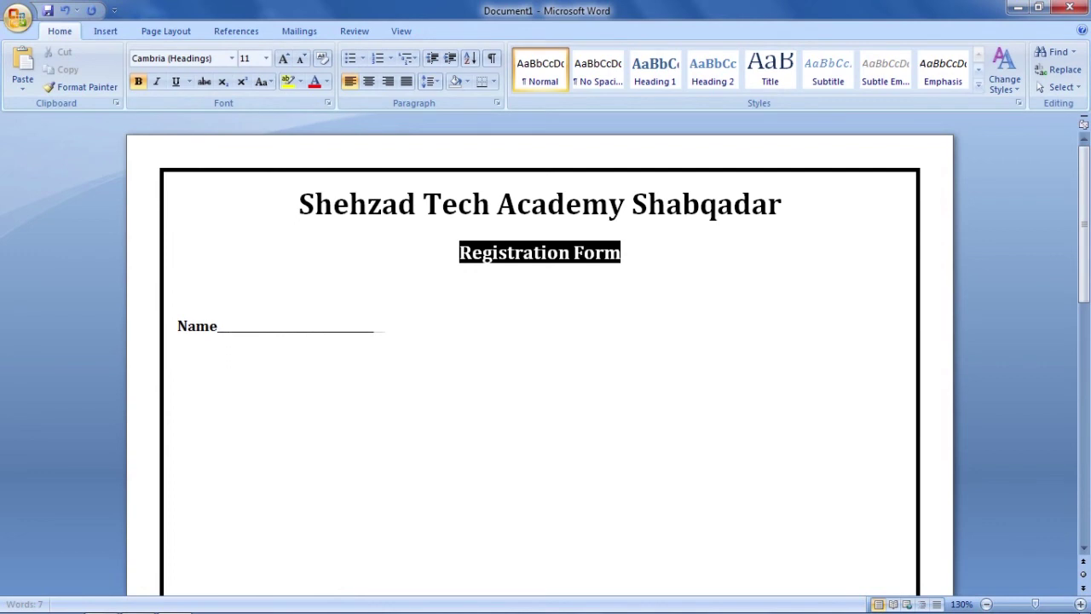
pyautogui.write('_____')
pyautogui.write(' T')
pyautogui.press('BackSpace')
pyautogui.write('Father Name_________________________________________')
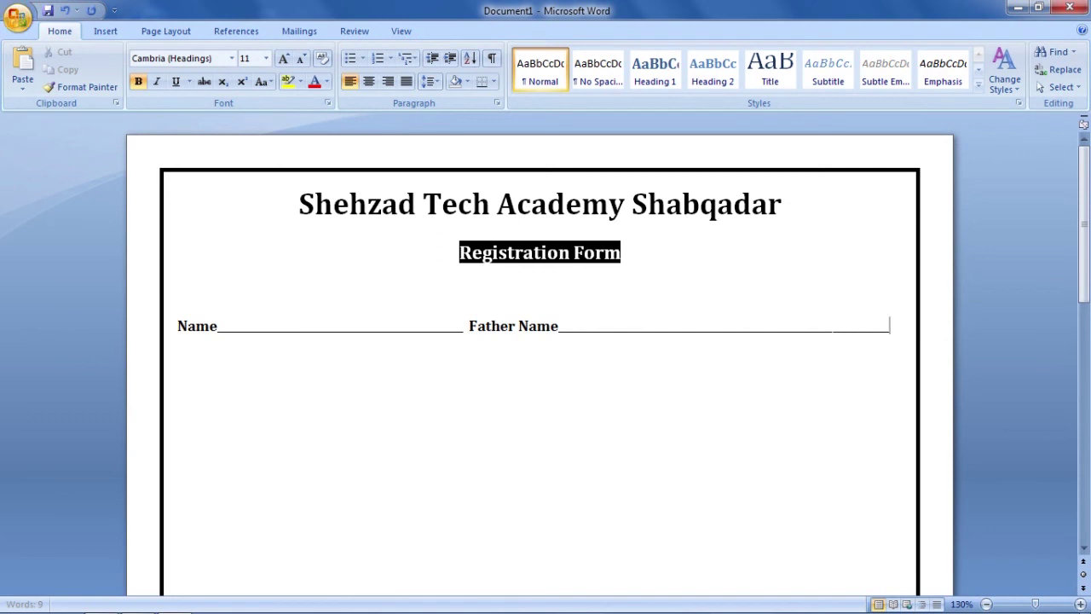
pyautogui.press('BackSpace')
pyautogui.press('BackSpace')
pyautogui.click(370, 324)
pyautogui.write('_____')
pyautogui.click(615, 325)
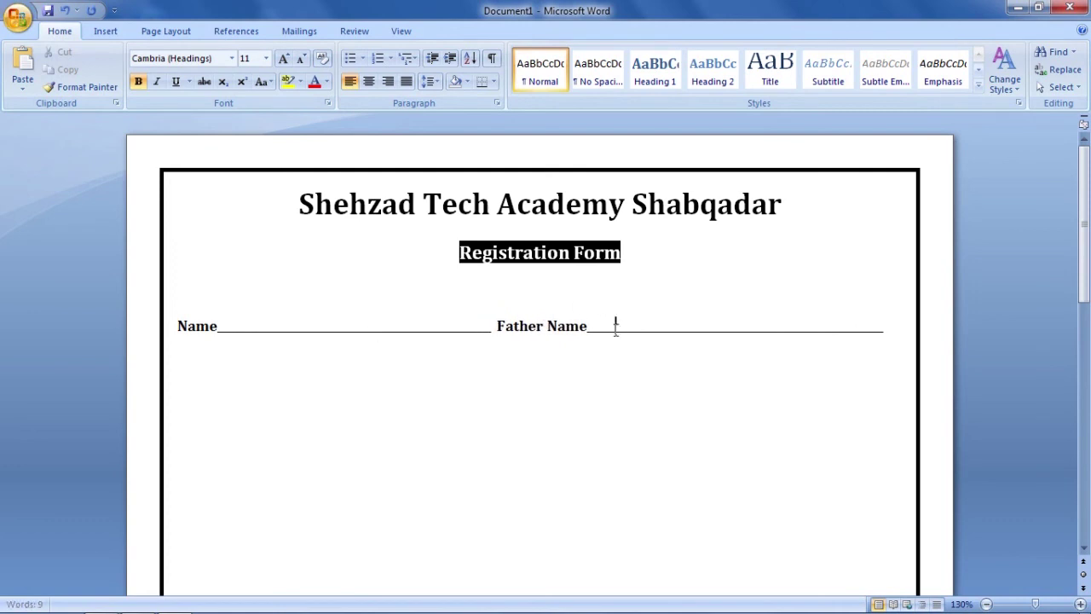
pyautogui.write('___')
pyautogui.press('BackSpace')
pyautogui.press('Return')
pyautogui.write('Clas')
pyautogui.write('______________________')
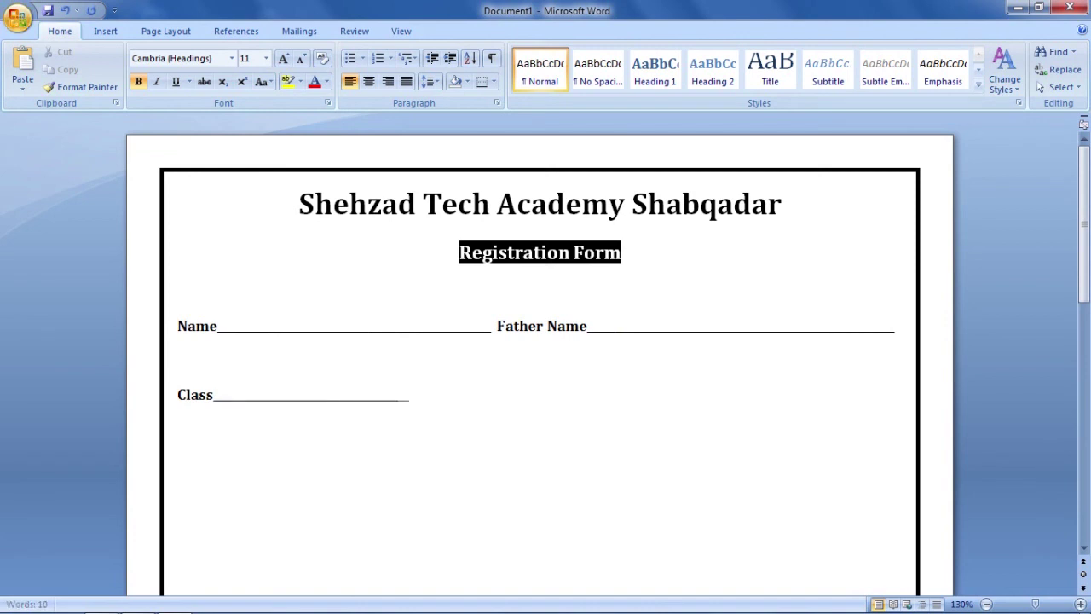
pyautogui.write('Co')
pyautogui.write('____________________________________________')
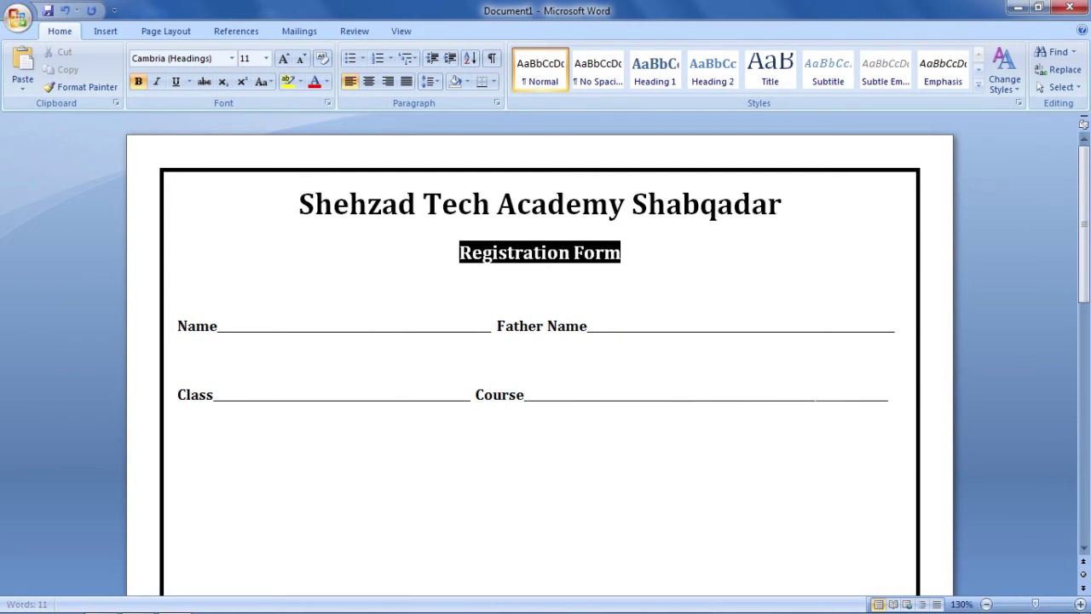
pyautogui.write('_')
# Finish the Course blank beside Class, then add a School and Grade row with fitted underscore blanks
pyautogui.press('BackSpace')
pyautogui.press('Return')
pyautogui.press('Return')
pyautogui.write('Sch')
pyautogui.write('ool__________________________________ Grade')
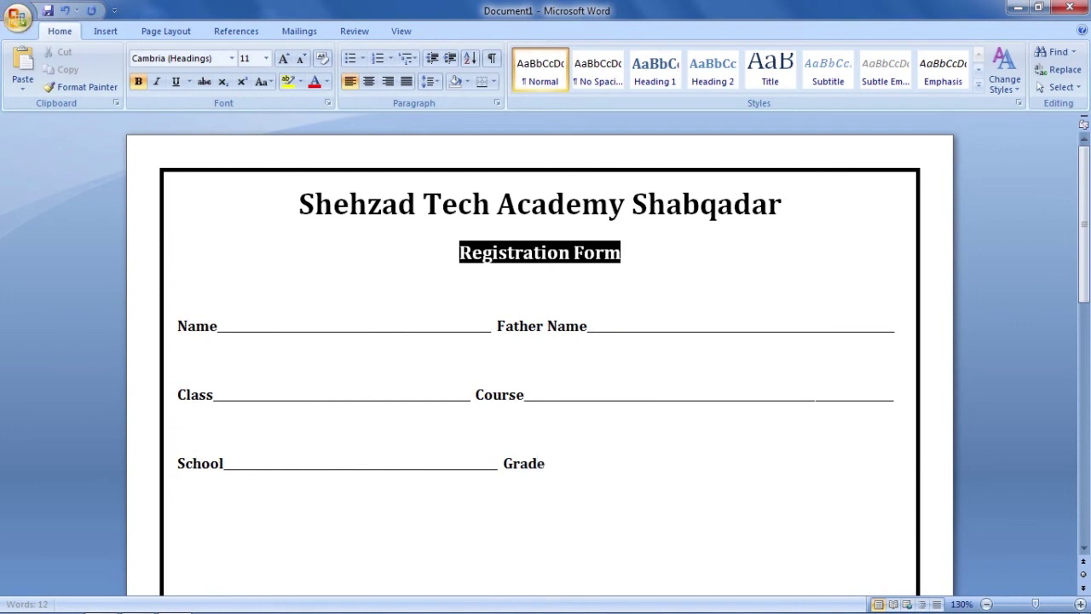
pyautogui.write('_')
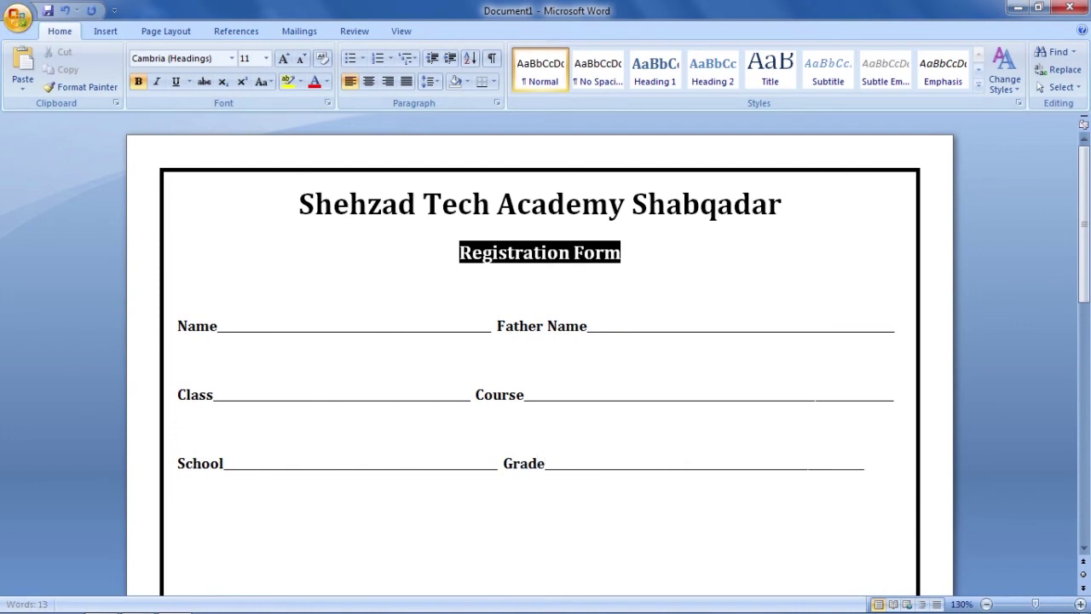
pyautogui.press('BackSpace')
pyautogui.press('BackSpace')
pyautogui.press('BackSpace')
pyautogui.press('BackSpace')
pyautogui.press('BackSpace')
pyautogui.press('BackSpace')
pyautogui.press('BackSpace')
pyautogui.click(447, 464)
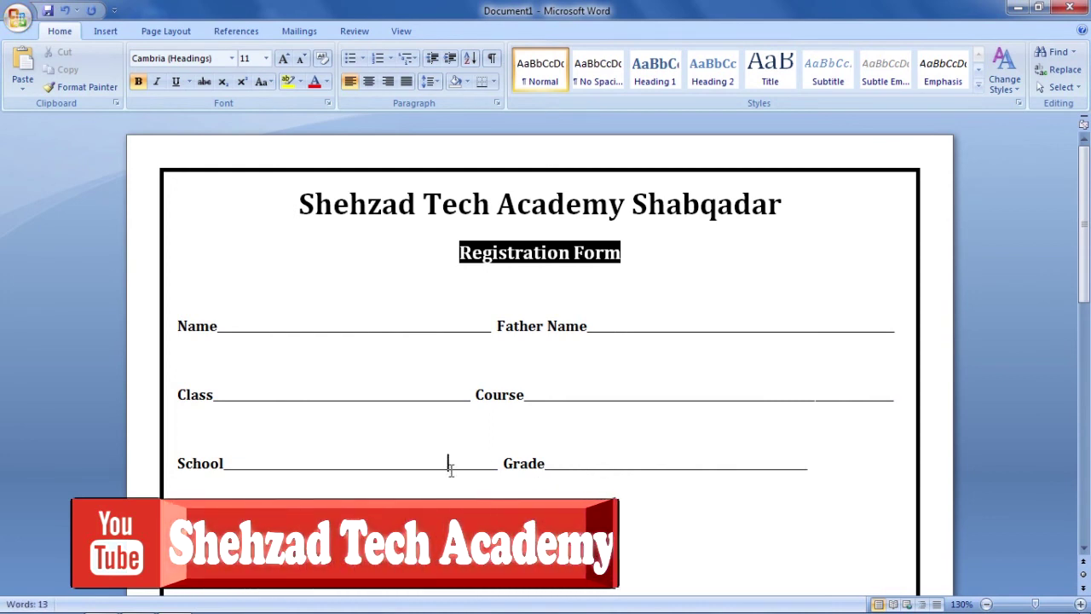
pyautogui.write('_________________')
pyautogui.press('BackSpace')
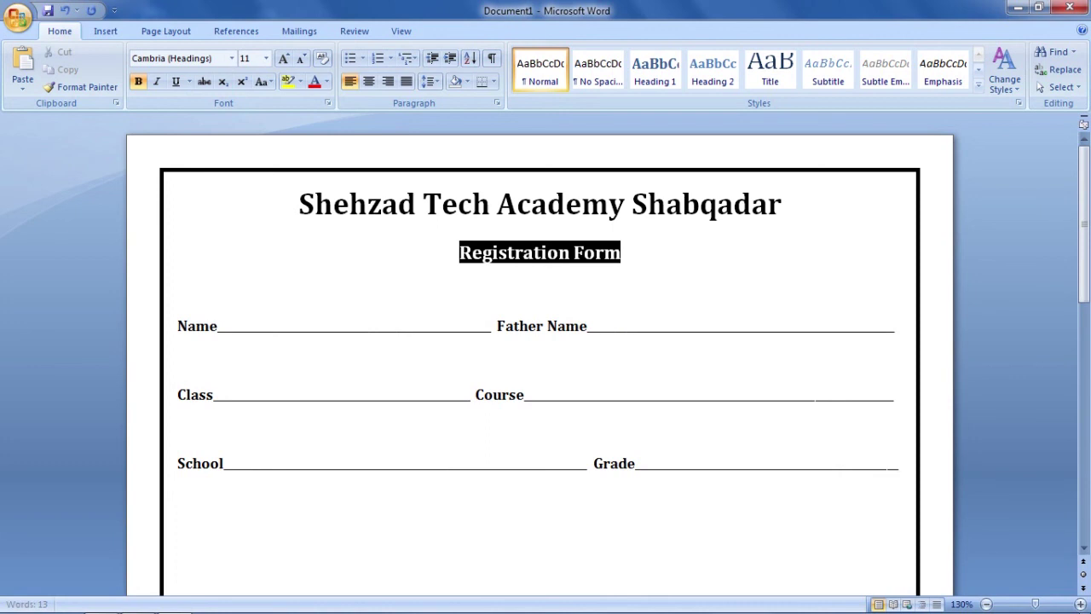
pyautogui.press('Return')
# Add a Phone and Email row with underscore blanks fitted to one line
pyautogui.write('Ph')
pyautogui.write('one_________________________')
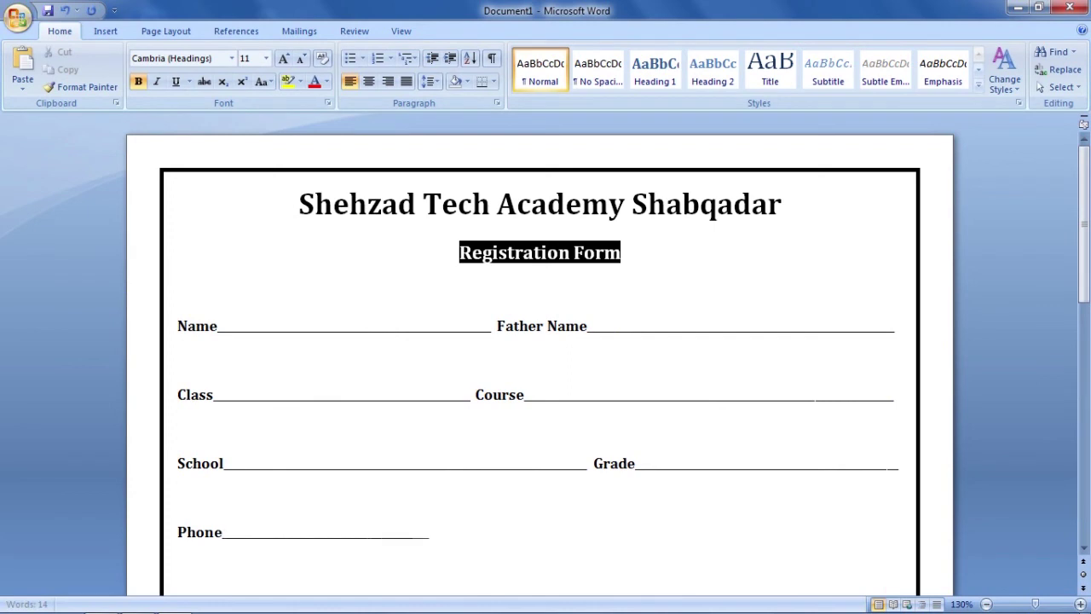
pyautogui.write('Em')
pyautogui.write('ail_____________________________________')
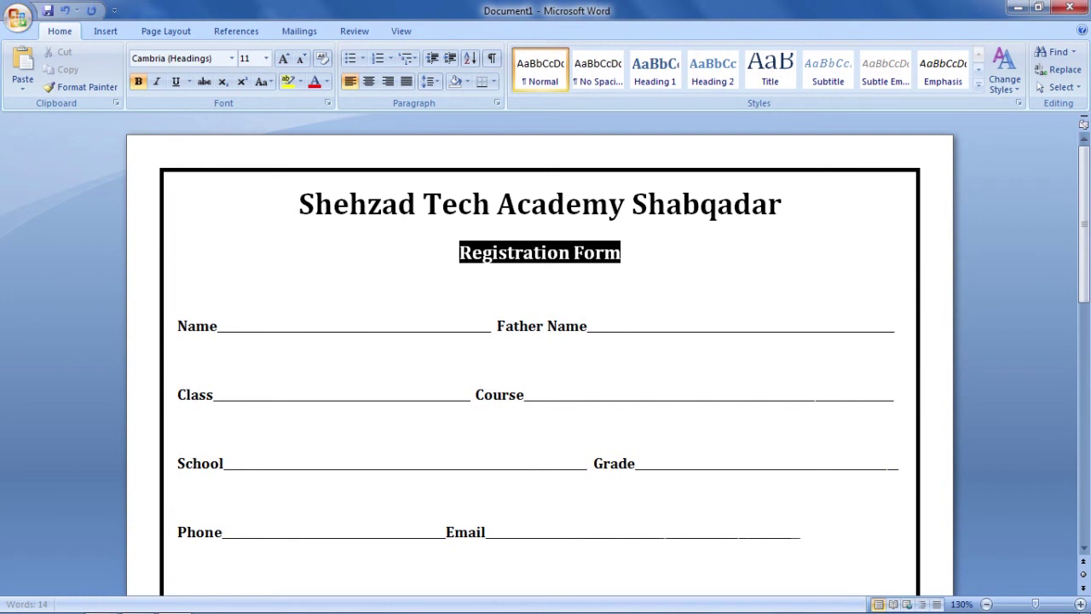
pyautogui.press('Return')
pyautogui.press('BackSpace')
pyautogui.press('BackSpace')
pyautogui.press('BackSpace')
pyautogui.press('BackSpace')
pyautogui.click(422, 530)
pyautogui.write('_________')
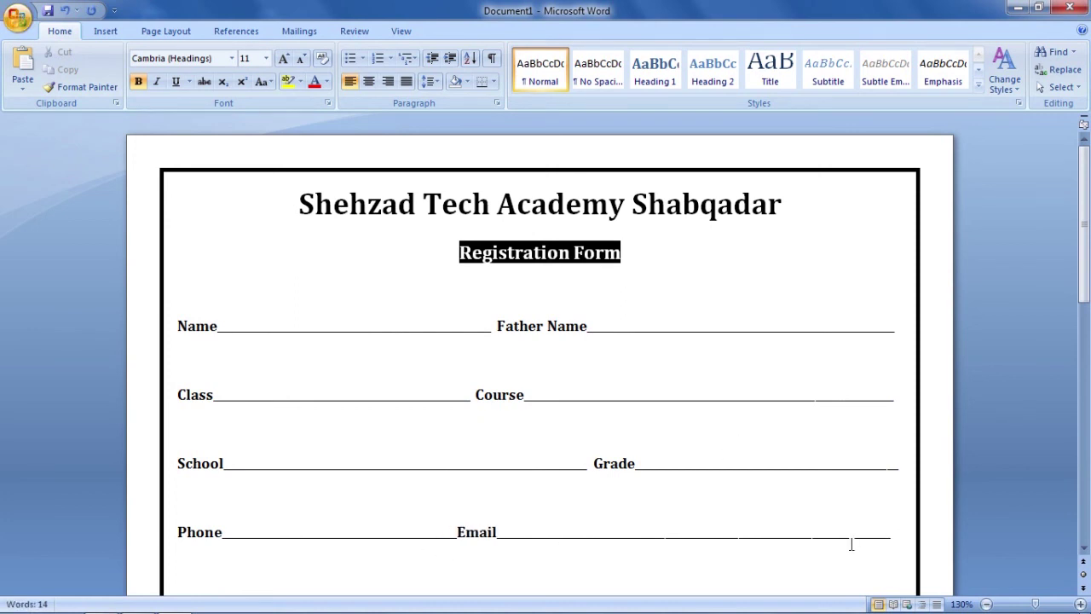
pyautogui.click(903, 539)
# Add a City and Address row with underscore blanks below it
pyautogui.press('Return')
pyautogui.press('Return')
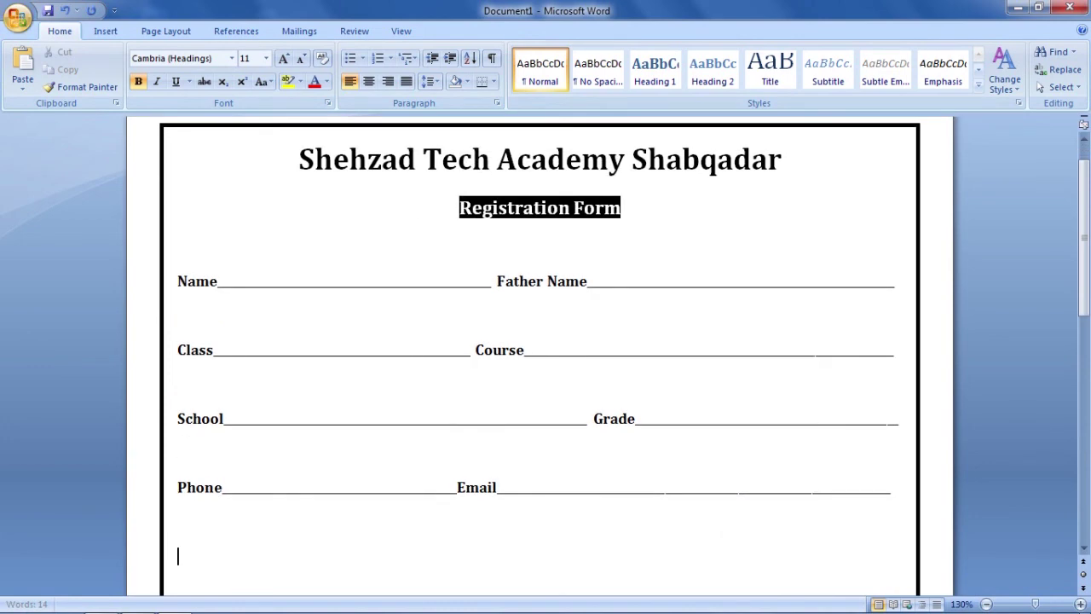
pyautogui.write('City___________________________________')
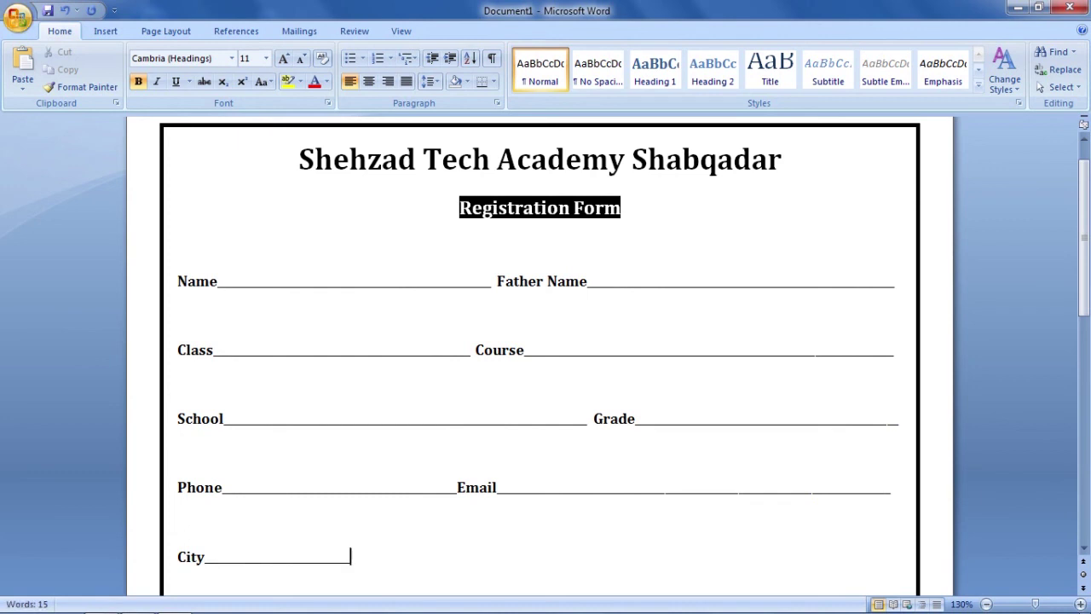
pyautogui.write('d')
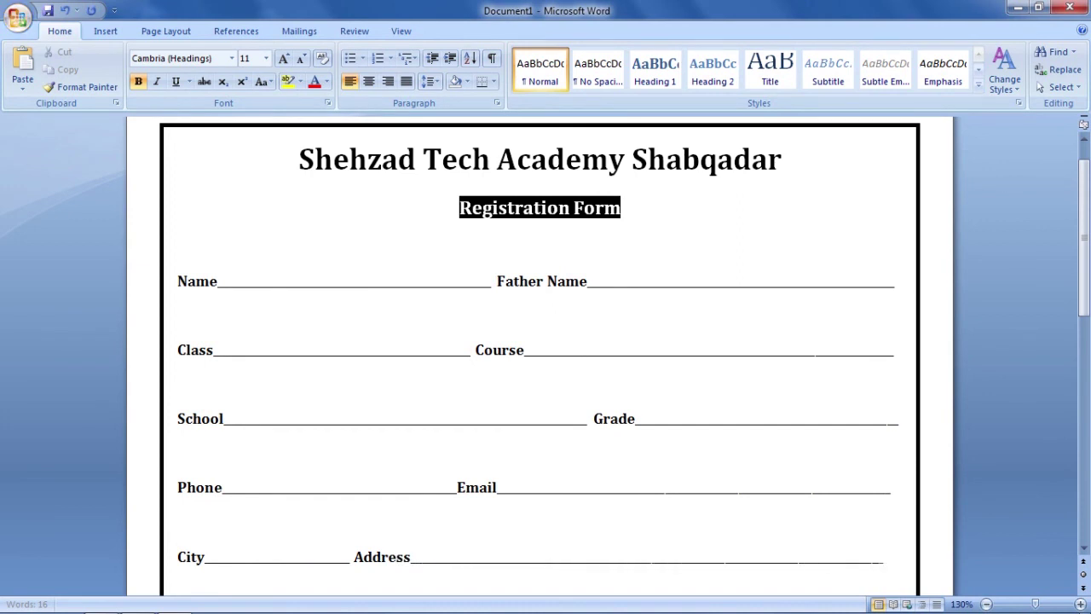
pyautogui.write('_')
pyautogui.press('BackSpace')
pyautogui.press('Return')
pyautogui.press('Return')
pyautogui.moveTo(1087, 337); pyautogui.dragTo(1087, 392)
# Type the heading 'Select your Course', enlarged to 18 pt and underlined
pyautogui.write('Select your Course')
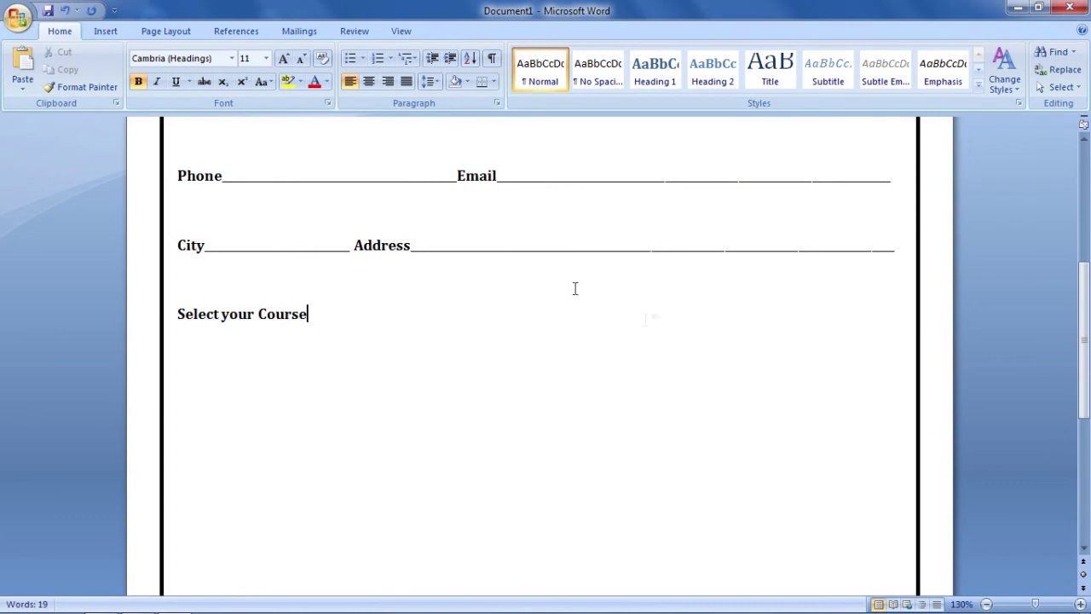
pyautogui.tripleClick(279, 316)
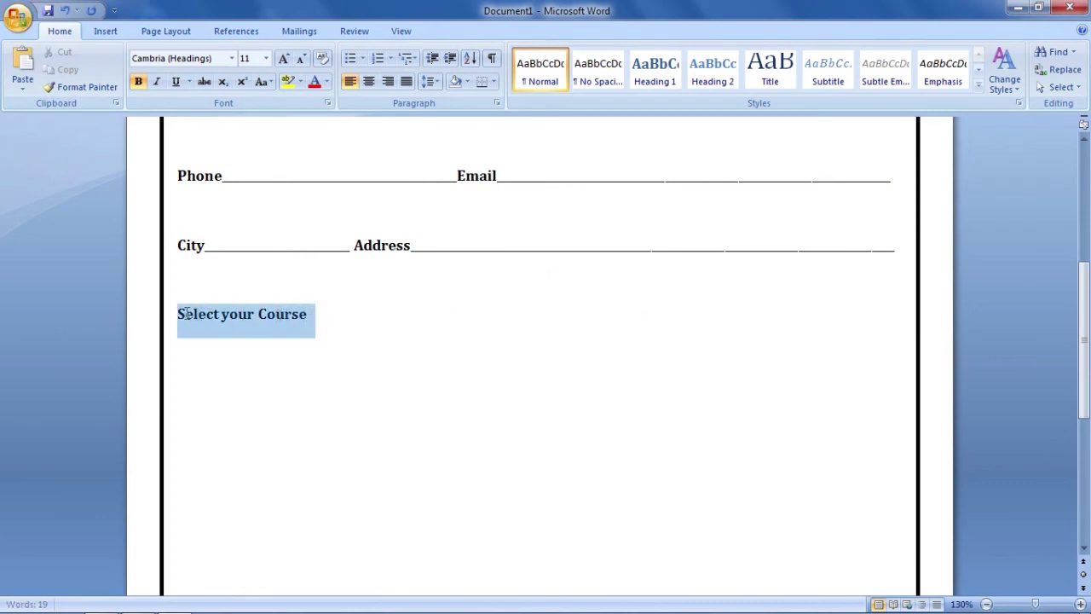
pyautogui.click(284, 58)
pyautogui.click(284, 58)
pyautogui.click(285, 58)
pyautogui.click(285, 58)
pyautogui.click(176, 82)
pyautogui.click(403, 326)
pyautogui.press('Return')
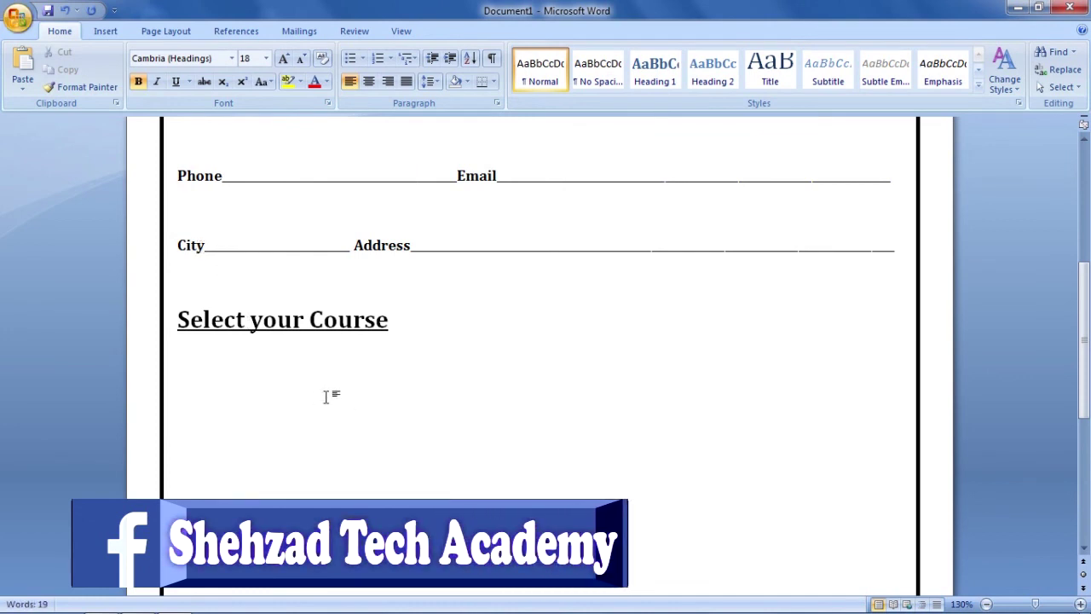
# Add DIT beneath the heading and shrink it to 12 pt
pyautogui.write('DI')
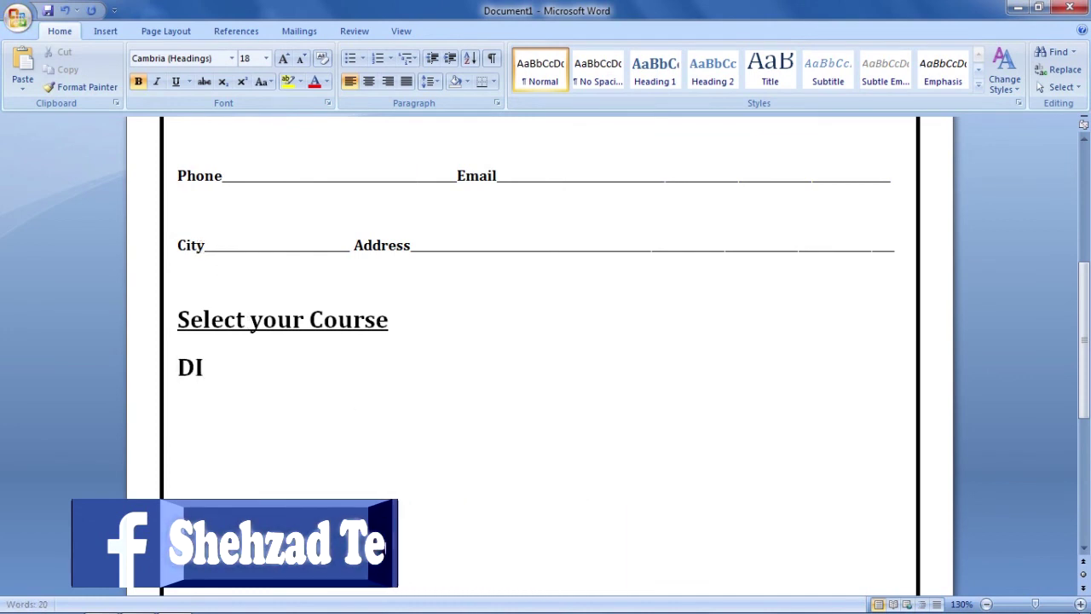
pyautogui.write('T')
pyautogui.moveTo(221, 369); pyautogui.dragTo(179, 381)
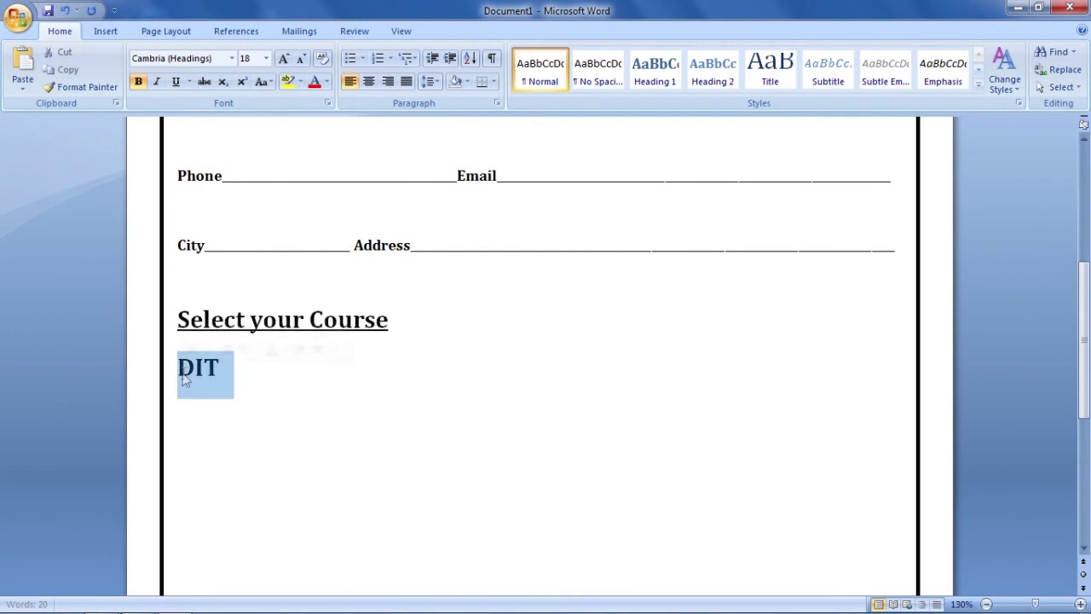
pyautogui.click(303, 59)
pyautogui.click(303, 59)
pyautogui.click(303, 60)
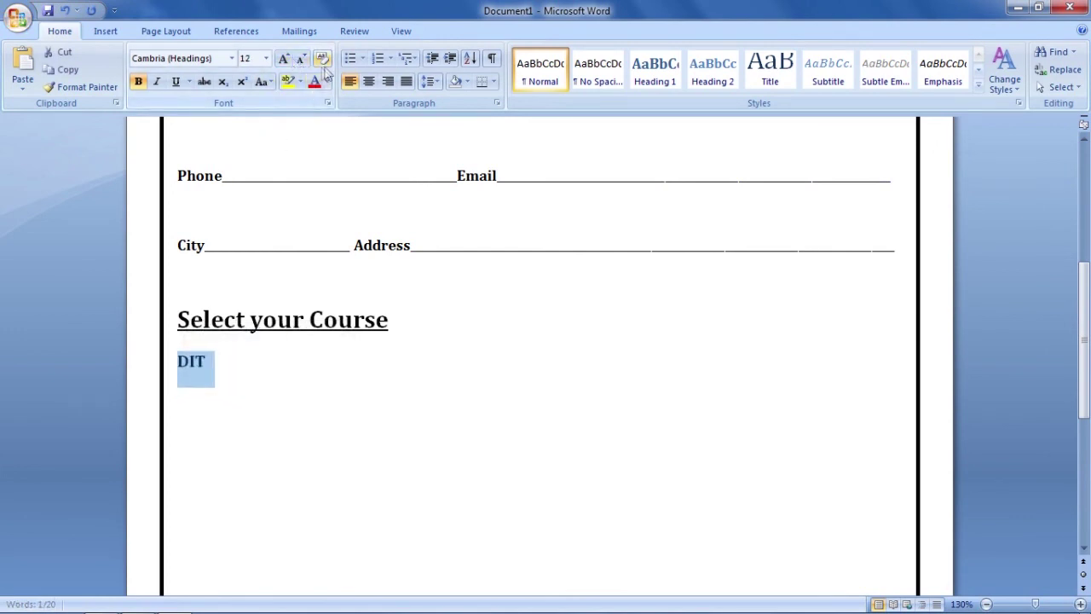
pyautogui.click(233, 361)
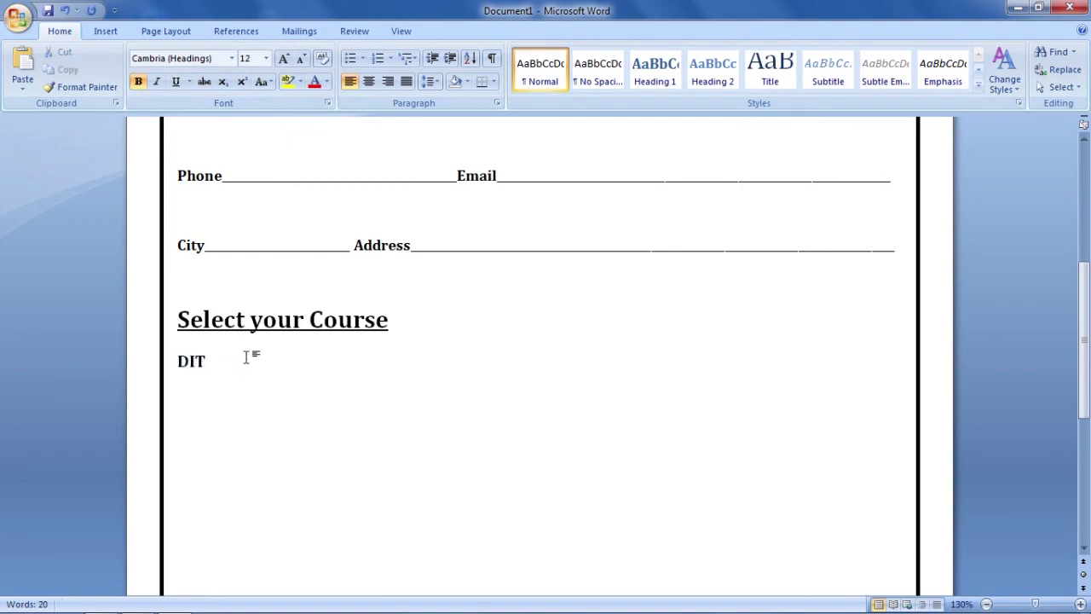
pyautogui.click(106, 32)
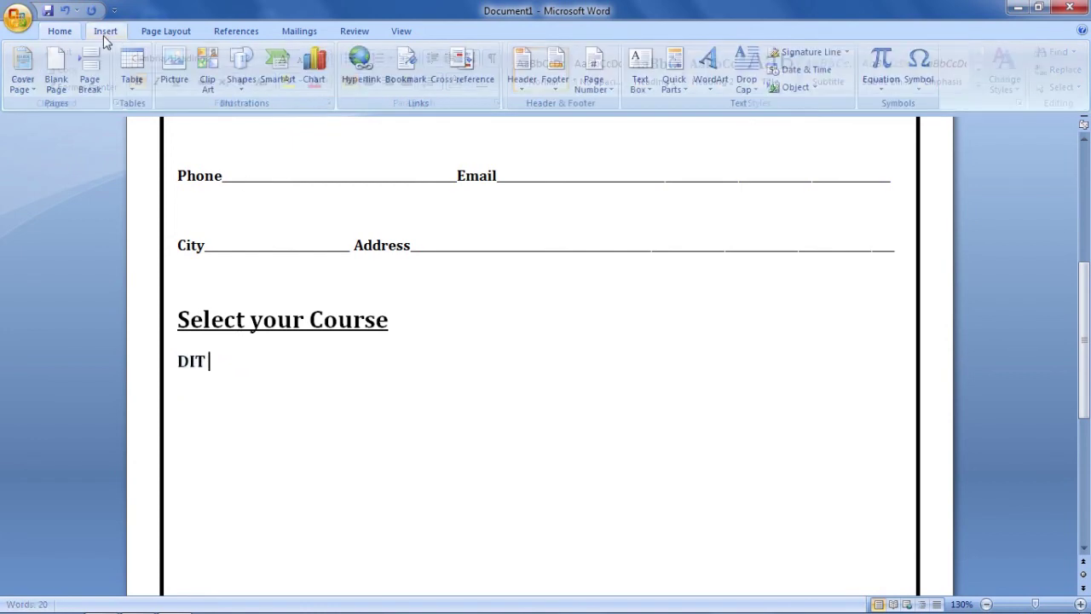
# Insert an empty Webdings square checkbox symbol after DIT
pyautogui.click(918, 75)
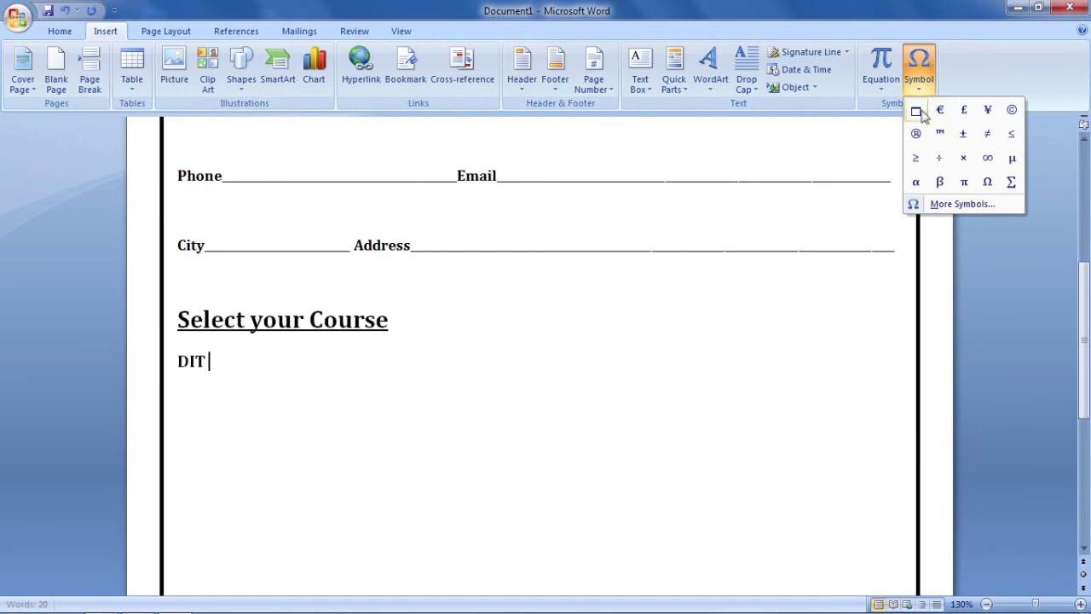
pyautogui.click(963, 204)
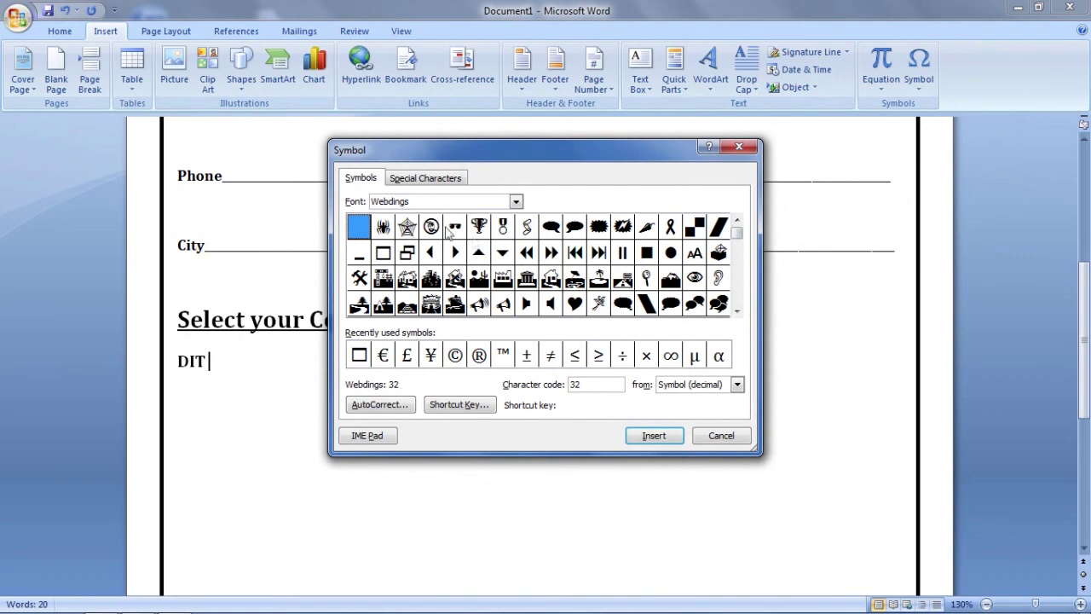
pyautogui.moveTo(421, 201); pyautogui.dragTo(370, 202)
pyautogui.click(517, 205)
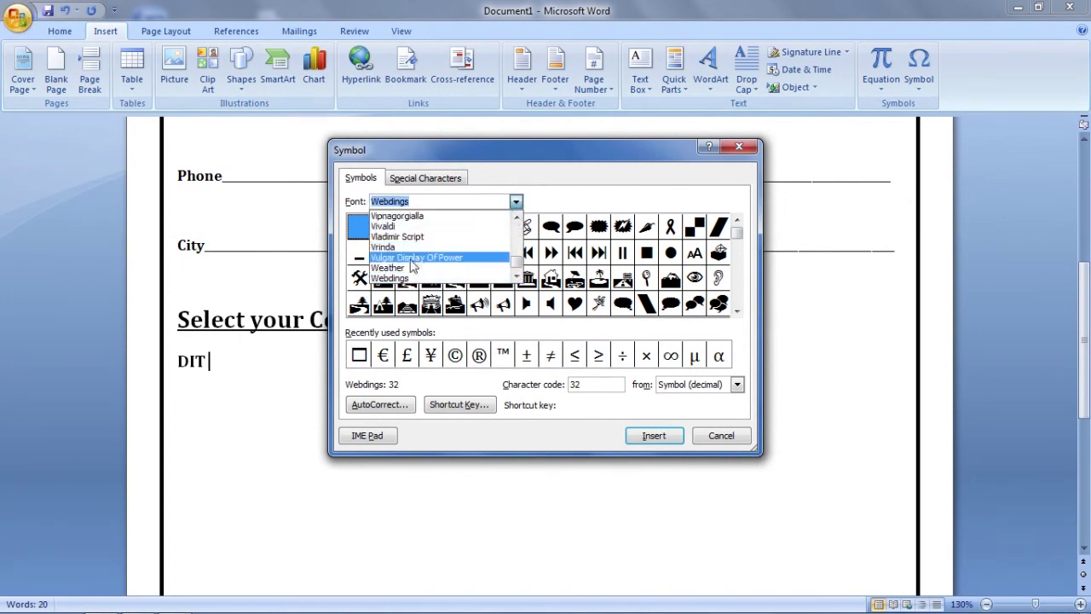
pyautogui.click(390, 278)
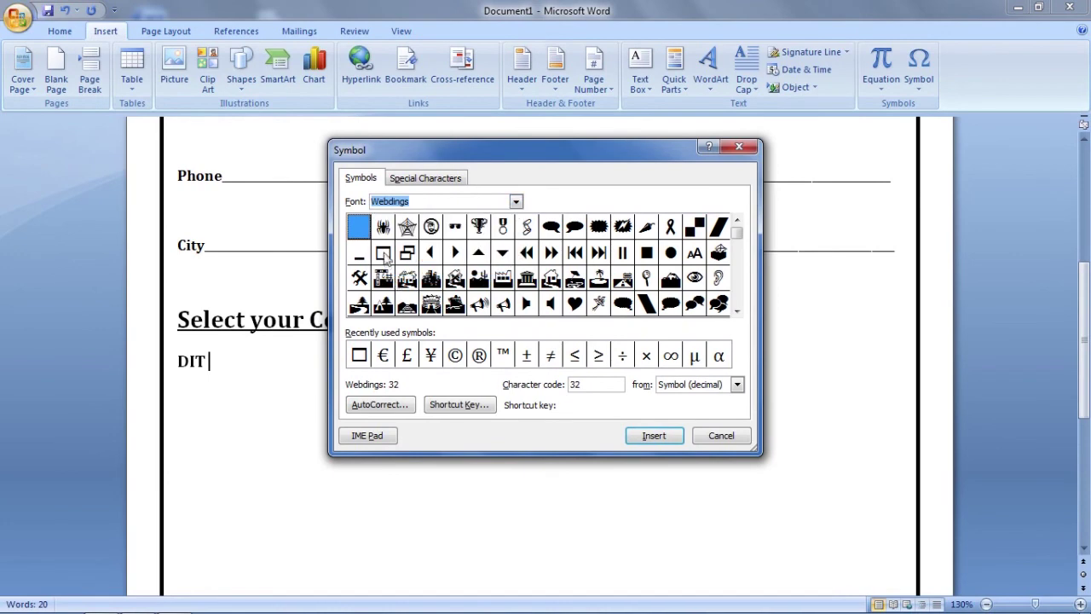
pyautogui.click(382, 253)
pyautogui.click(649, 438)
pyautogui.click(721, 435)
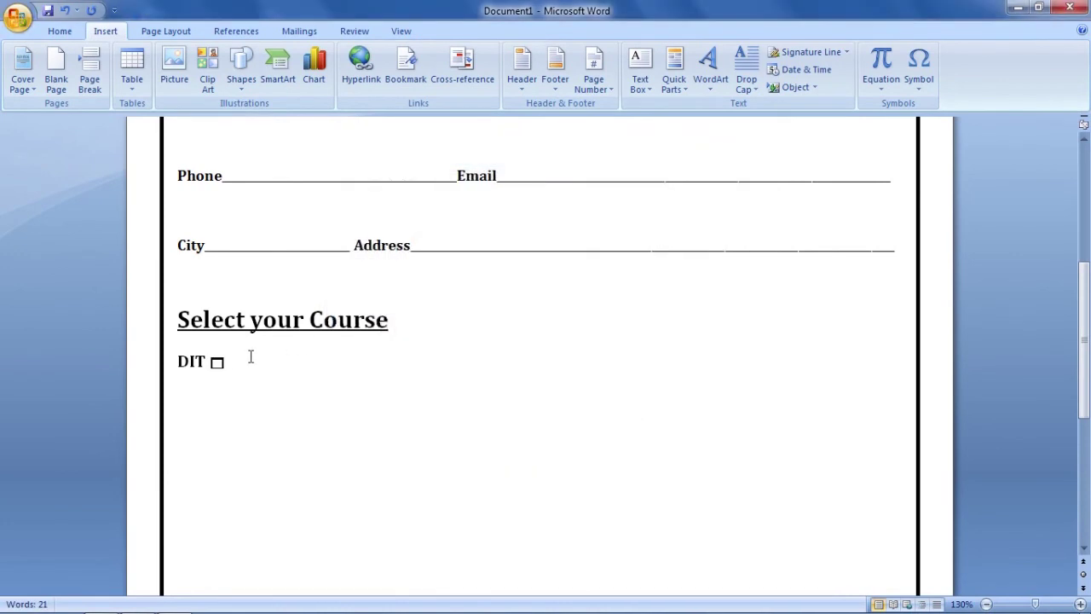
# Copy the checkbox square so it can be pasted after other courses
pyautogui.doubleClick(219, 360)
pyautogui.rightClick(219, 360)
pyautogui.click(255, 385)
pyautogui.click(251, 363)
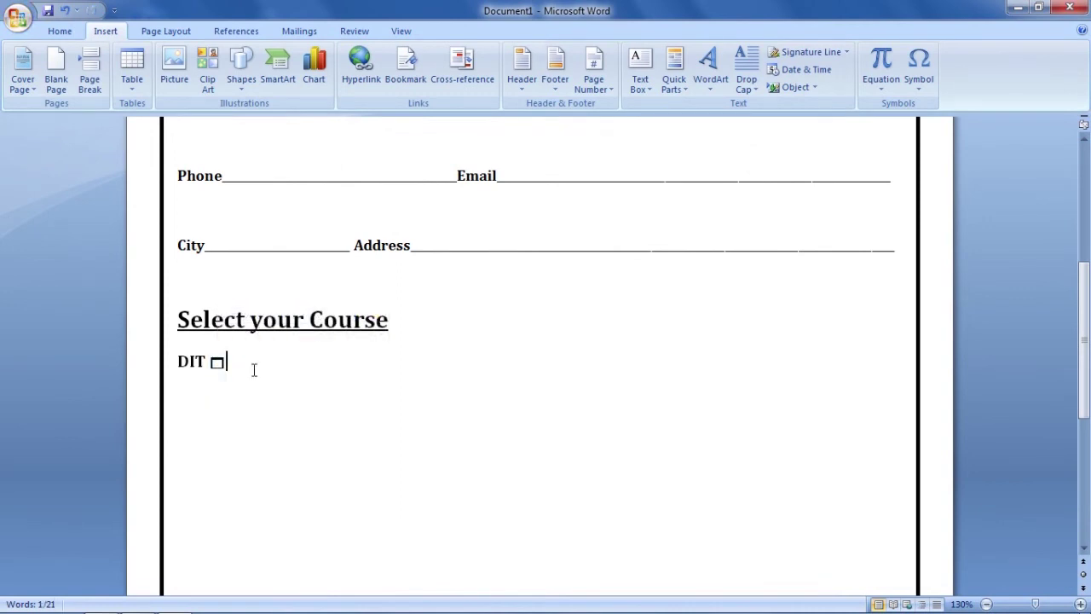
# Add photoshop, After effect and PHP to the course line, each followed by a checkbox
pyautogui.write('- photoshop')
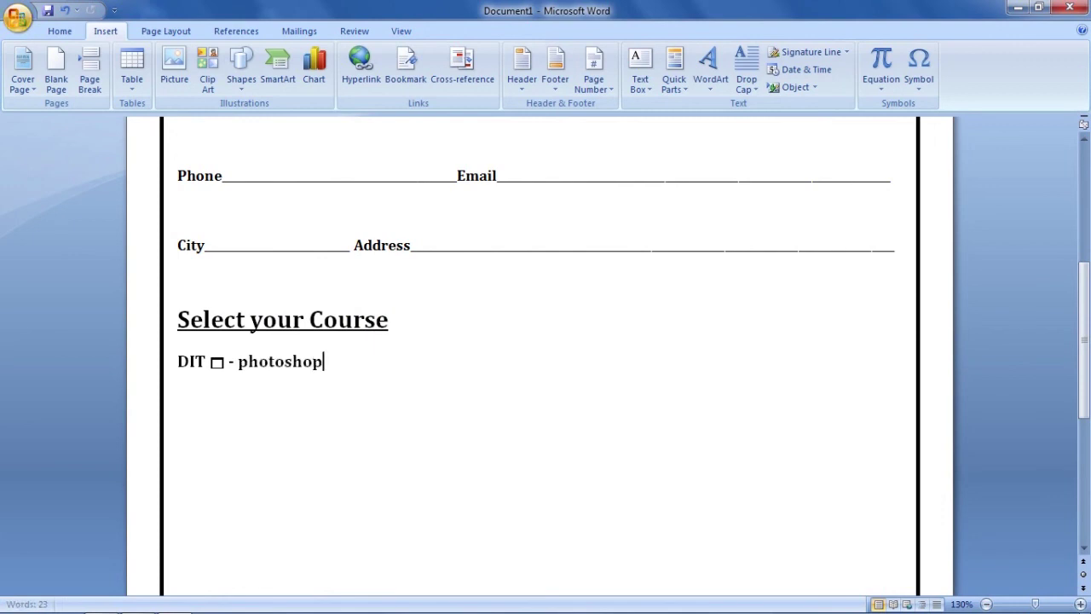
pyautogui.hotkey('ctrl', 'v')
pyautogui.write('- ')
pyautogui.write('After effect')
pyautogui.hotkey('ctrl', 'v')
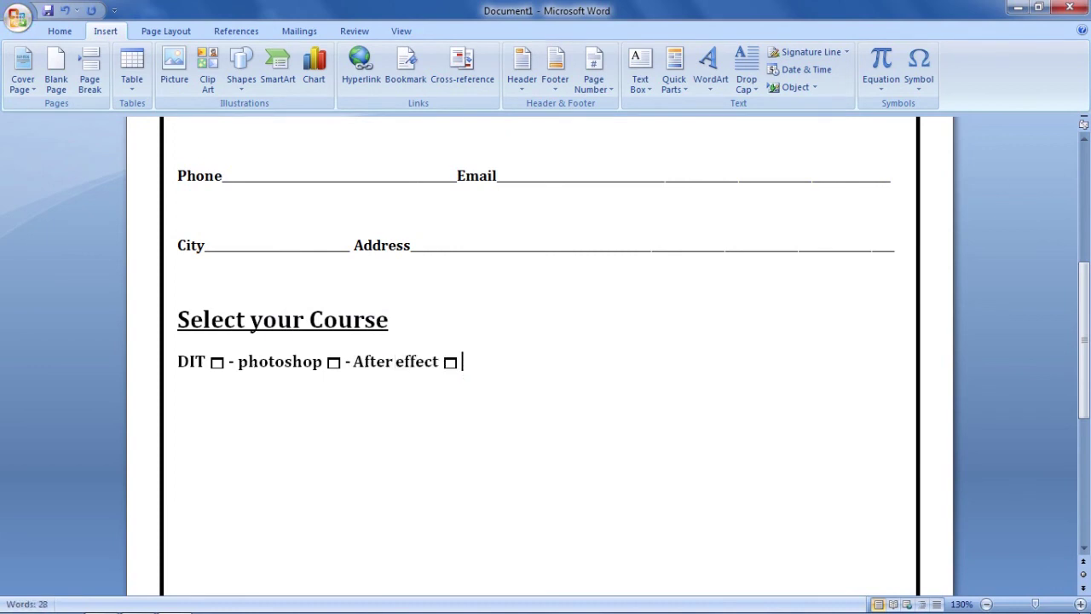
pyautogui.write('HP')
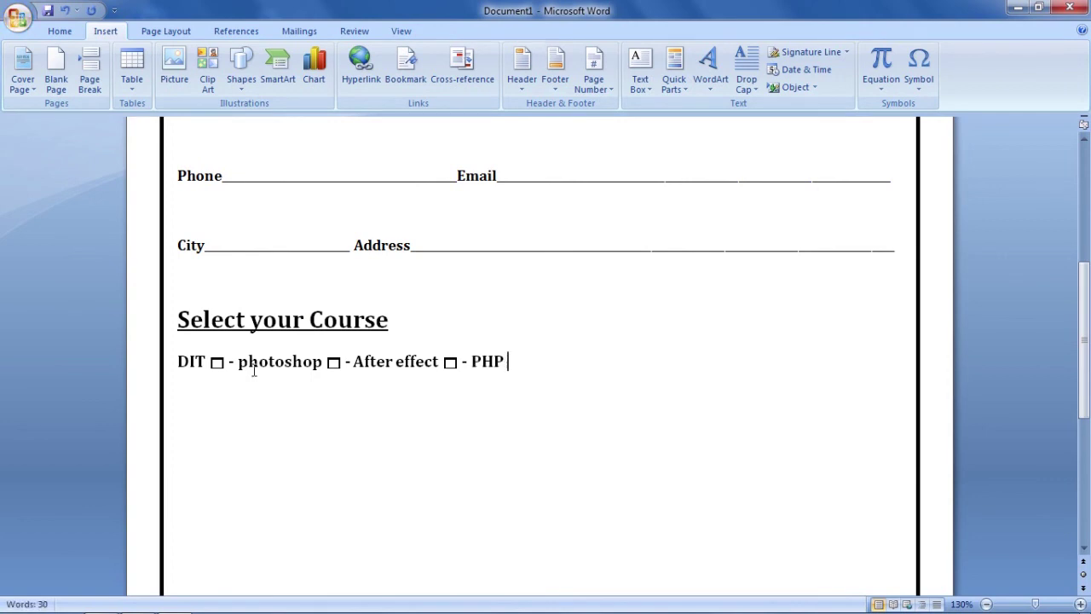
pyautogui.hotkey('ctrl', 'v')
pyautogui.press('BackSpace')
pyautogui.hotkey('ctrl', 'v')
# Add HTML, corel draw and animation with checkboxes, then end the line with editing
pyautogui.write('- HT')
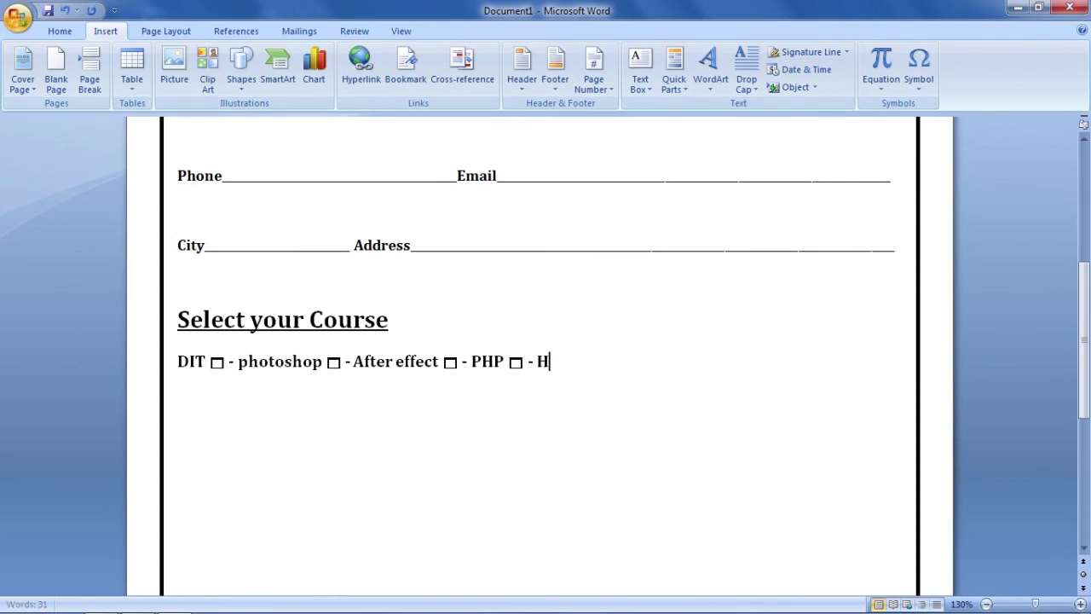
pyautogui.write('ML')
pyautogui.hotkey('ctrl', 'v')
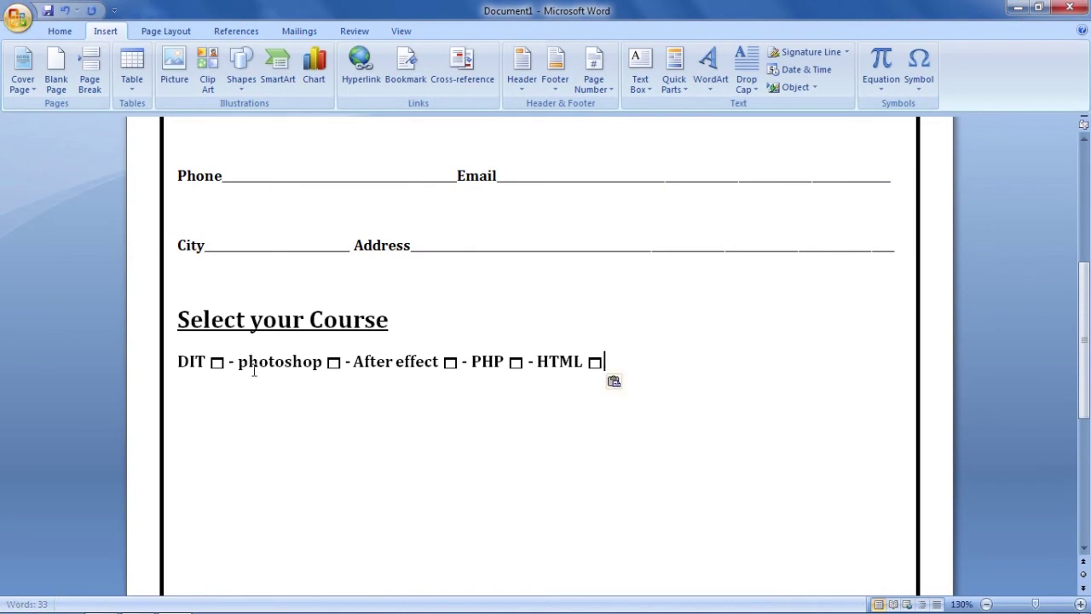
pyautogui.write('- corel draw')
pyautogui.hotkey('ctrl', 'v')
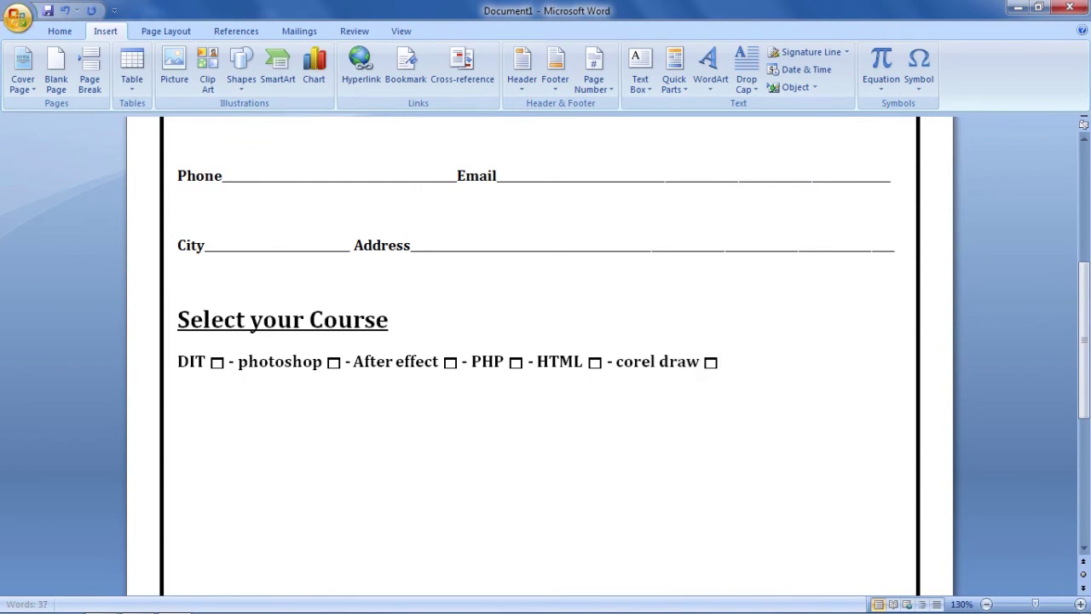
pyautogui.write('-')
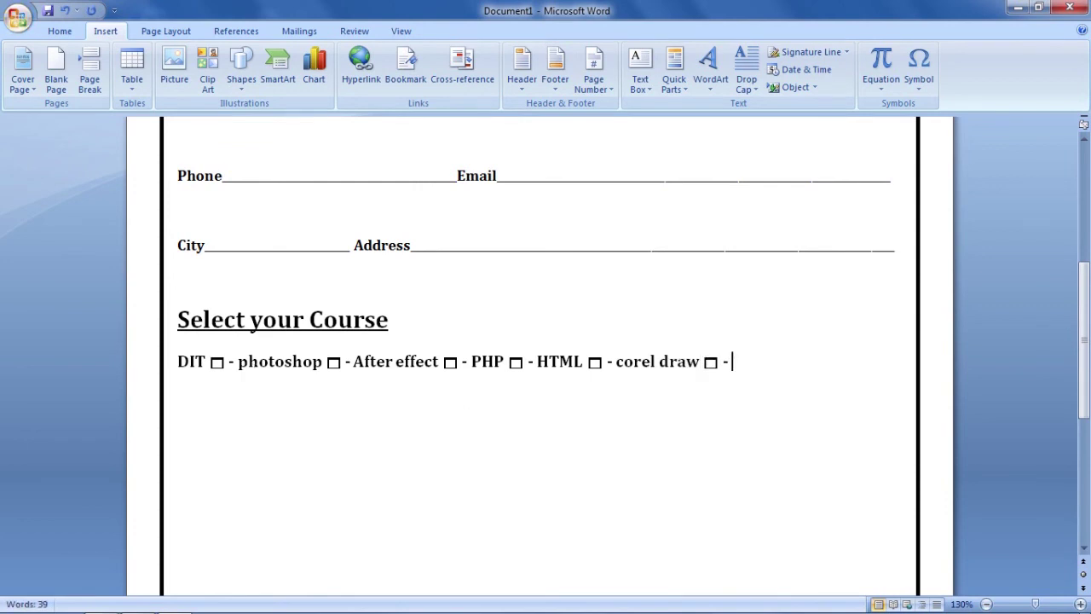
pyautogui.write(' animation')
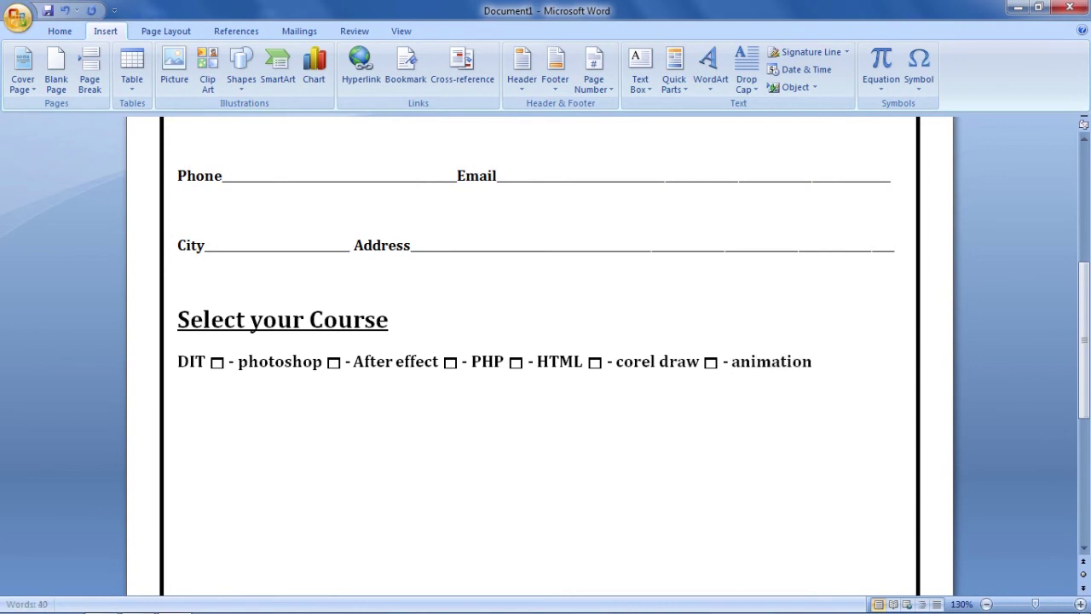
pyautogui.hotkey('ctrl', 'v')
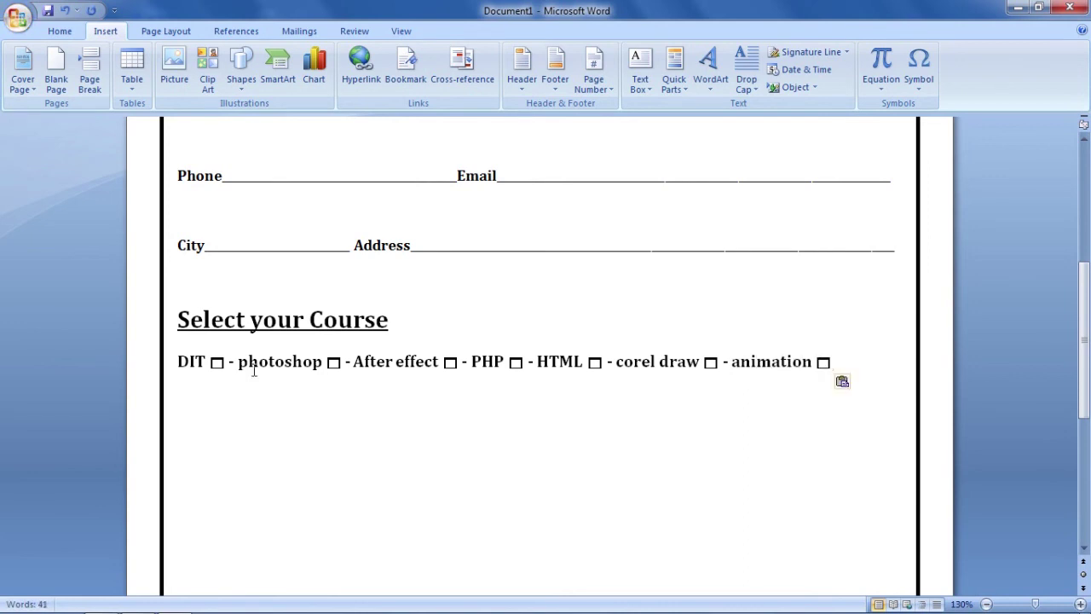
pyautogui.press('BackSpace')
pyautogui.press('BackSpace')
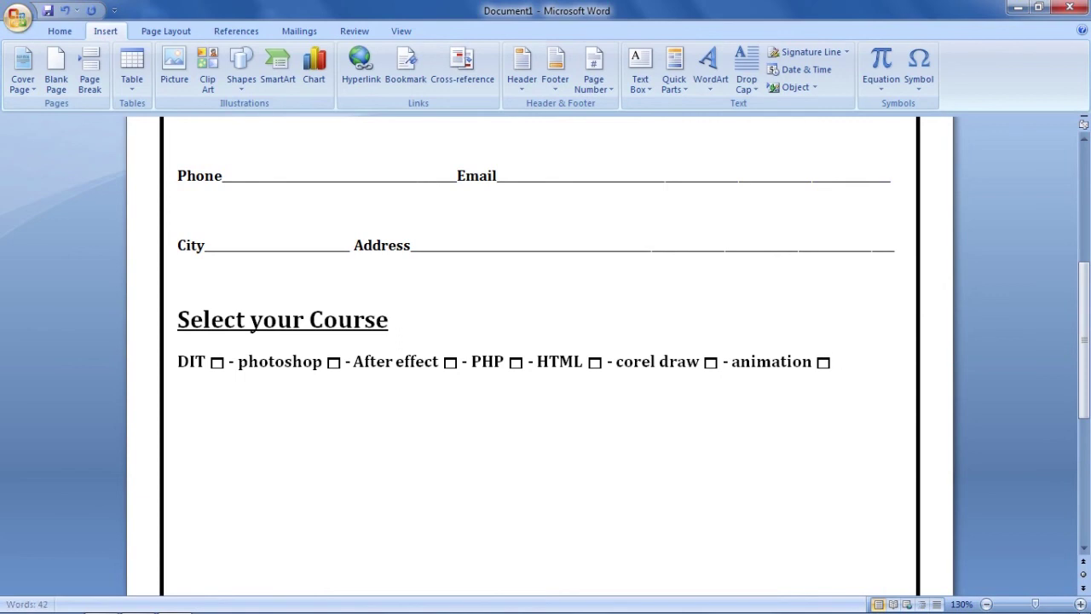
pyautogui.write(' -')
pyautogui.write(' editing')
pyautogui.press('Return')
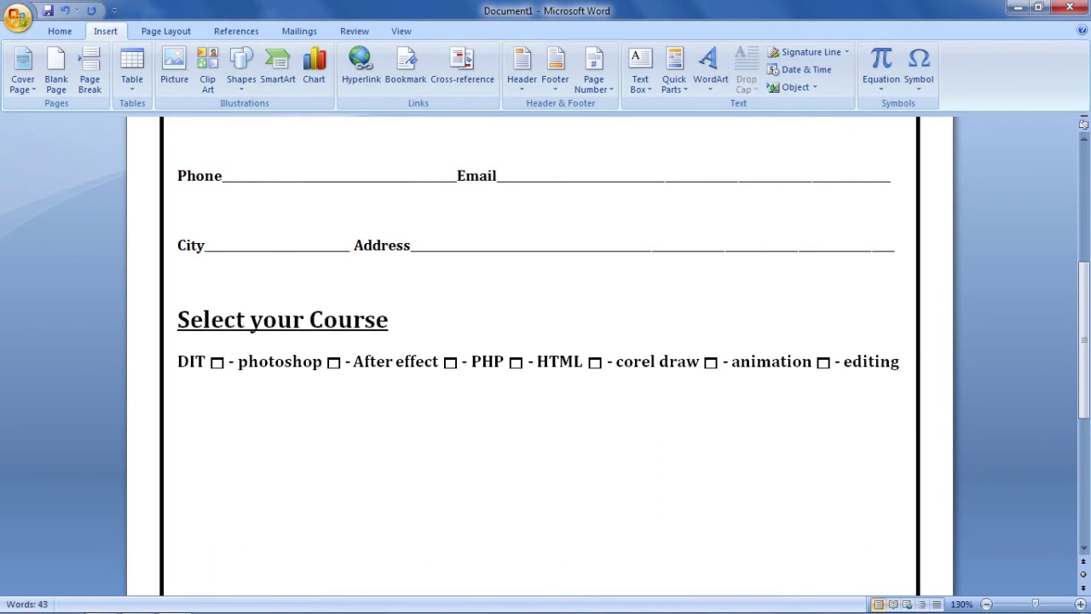
# Add a 'Student signature' and 'parents signature' row with underlines reaching the right margin
pyautogui.write('Stu')
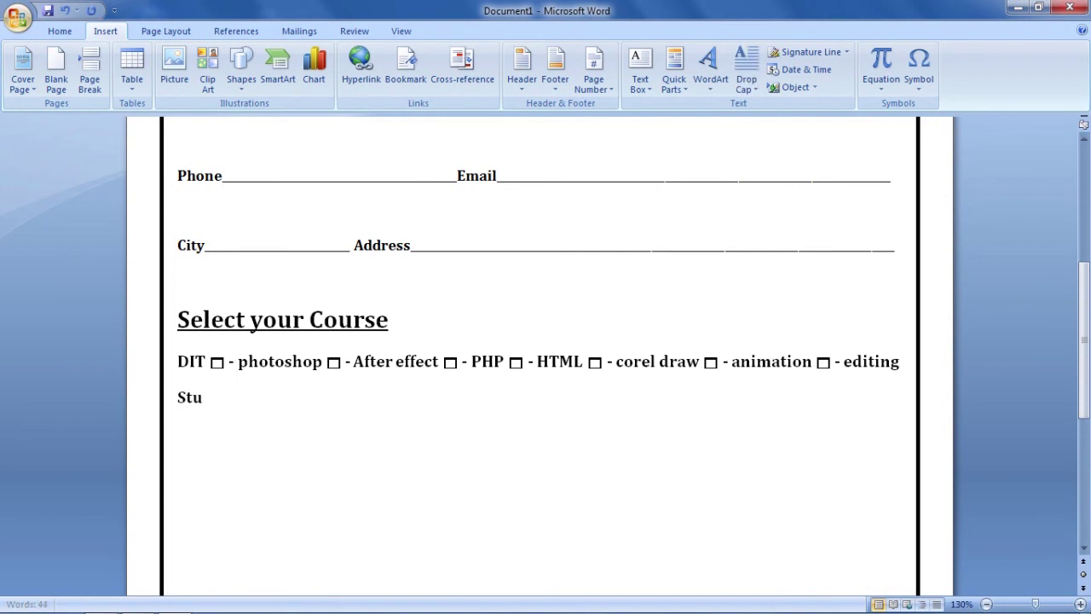
pyautogui.write('dent sig')
pyautogui.write('nature')
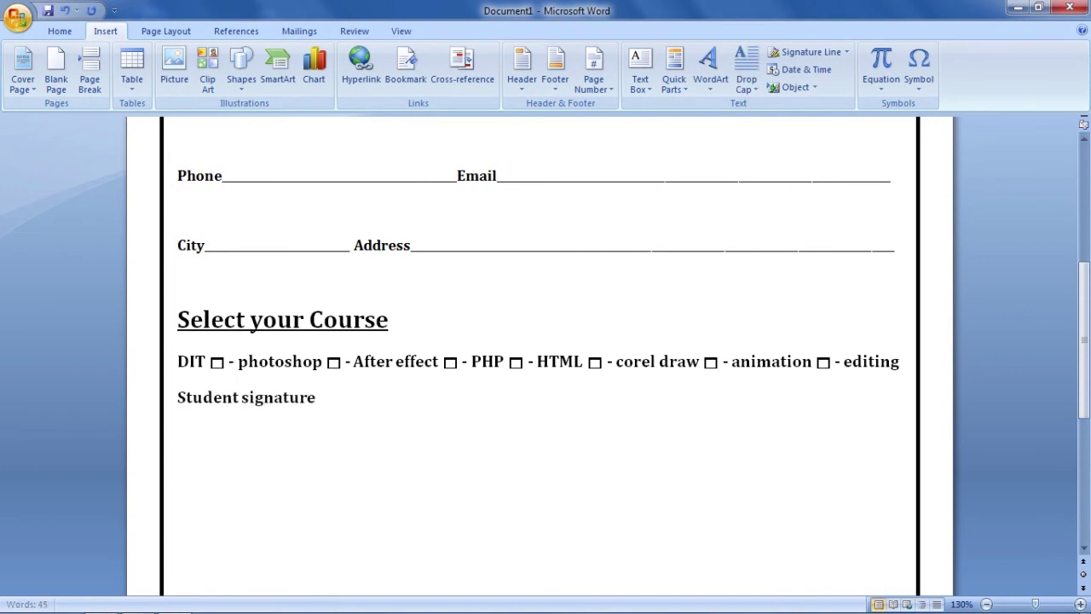
pyautogui.write('____________________________parents')
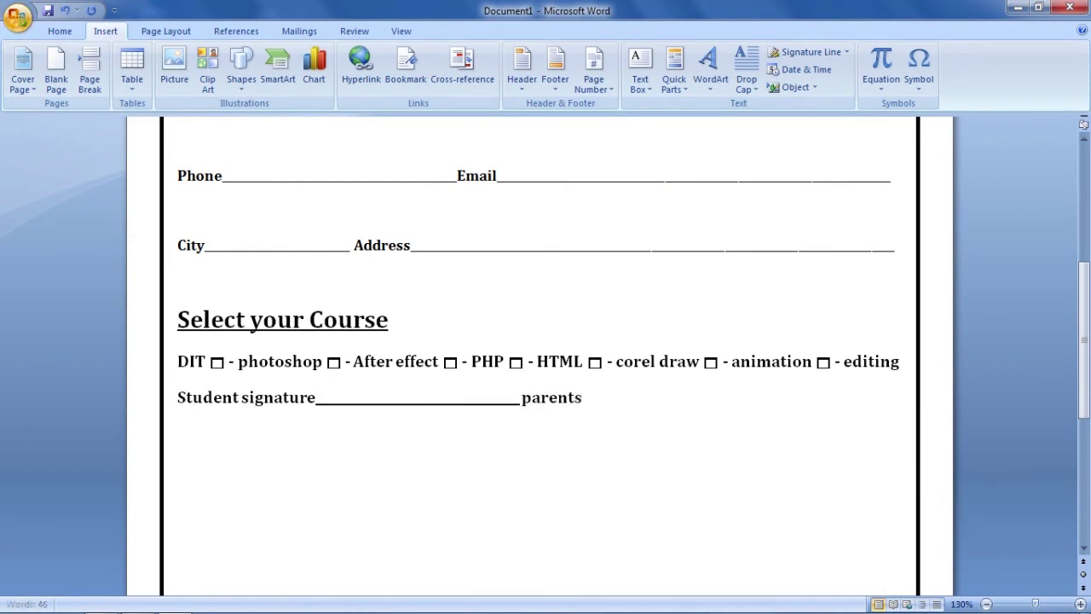
pyautogui.write(' signa')
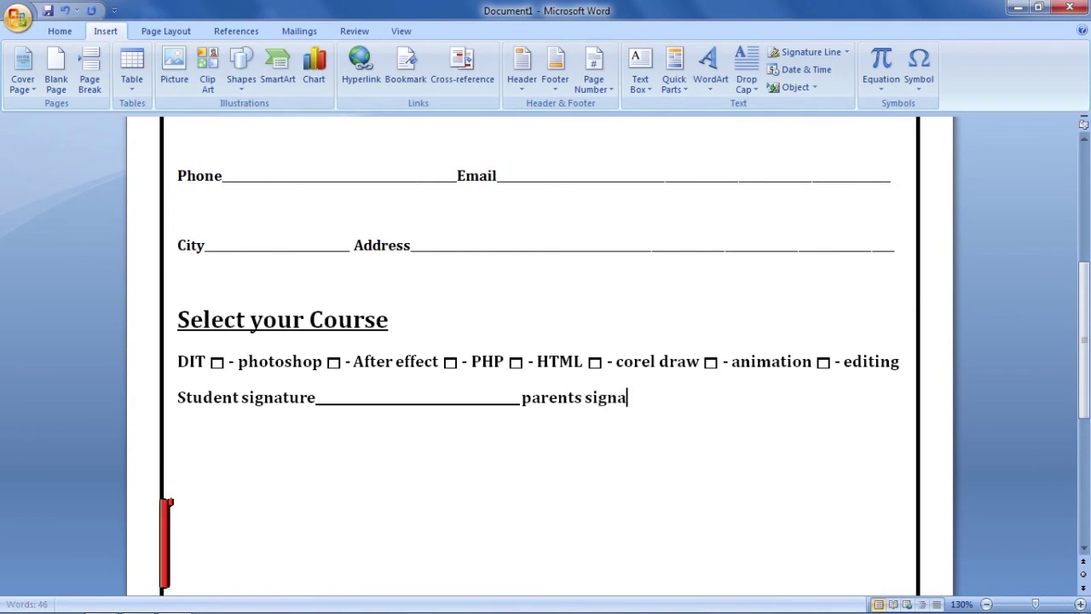
pyautogui.write('tuer')
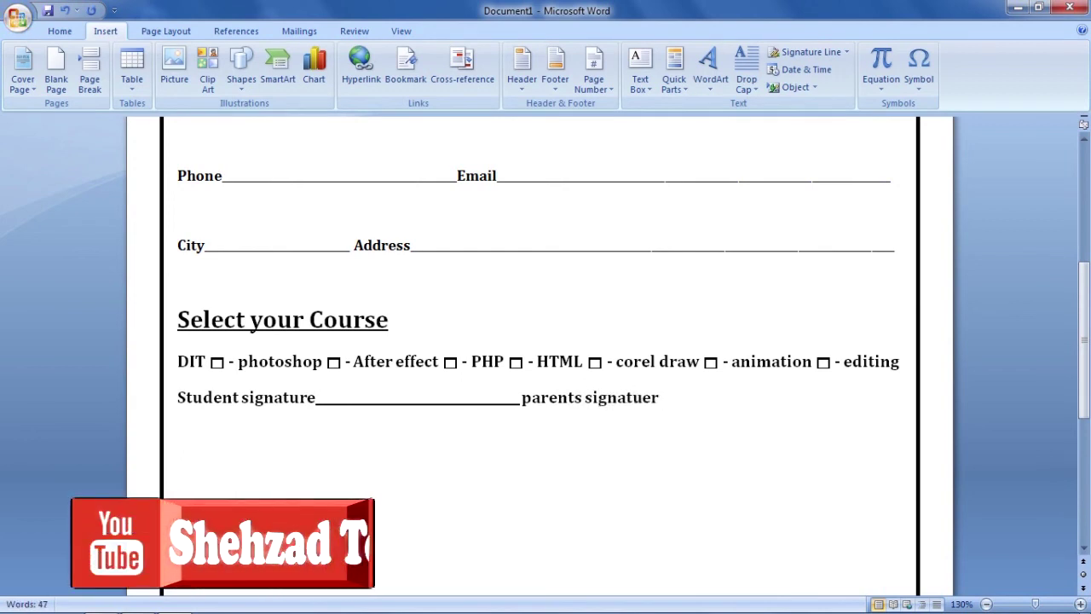
pyautogui.press('BackSpace')
pyautogui.press('BackSpace')
pyautogui.write('re')
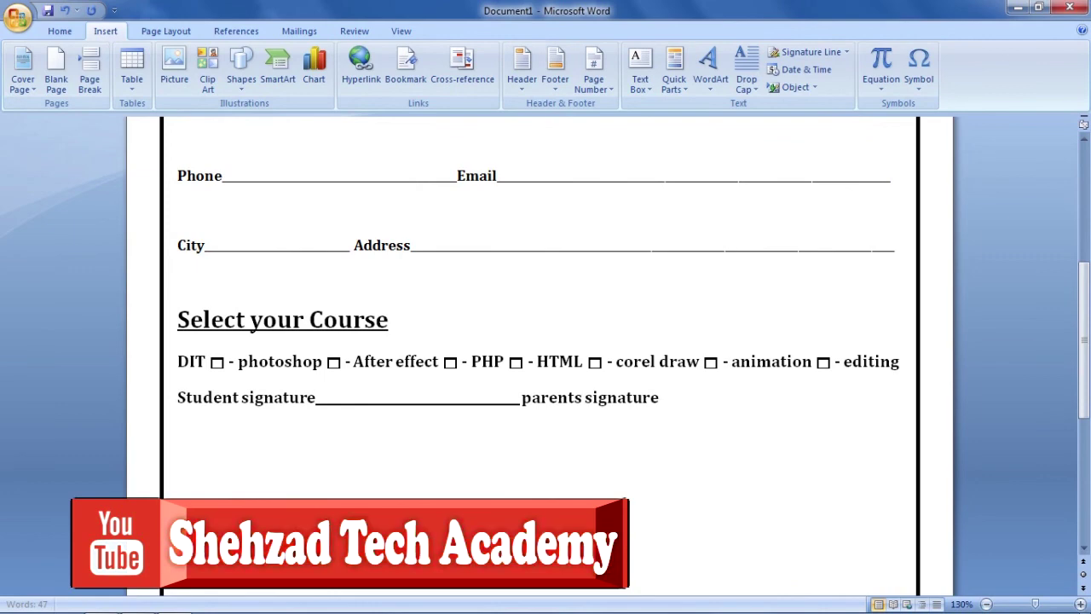
pyautogui.write('_________________')
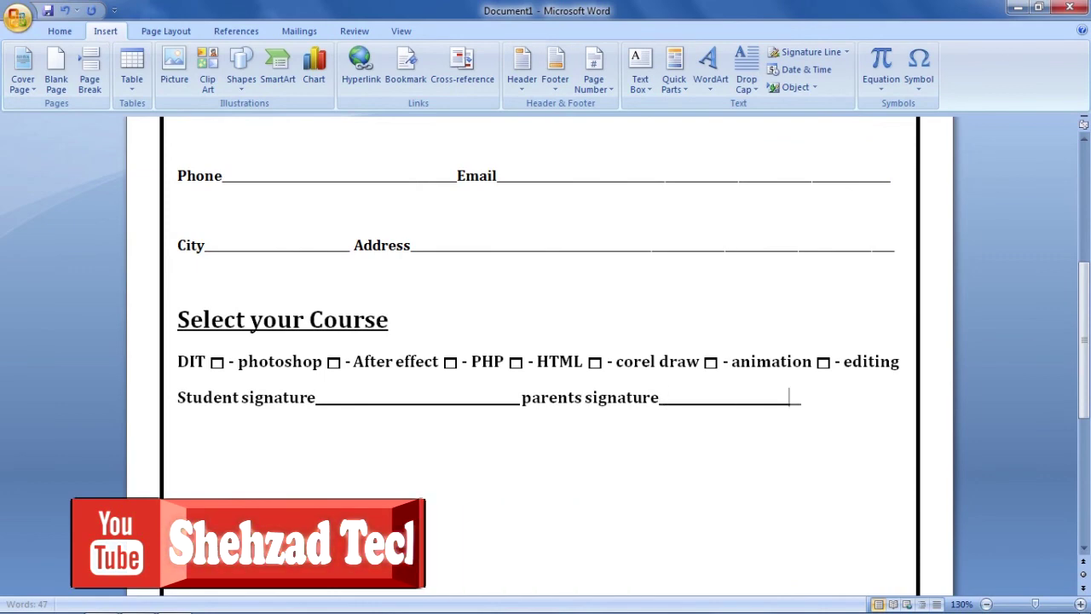
pyautogui.write('_________')
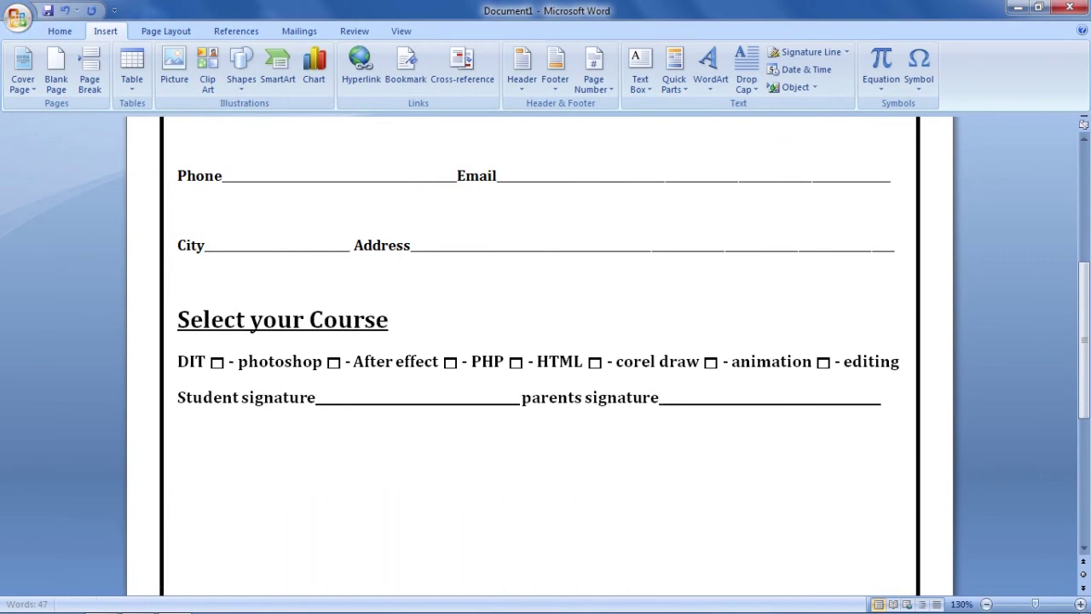
pyautogui.write('__')
pyautogui.press('BackSpace')
# Insert a blank line above the signatures and draw an equals-sign double line beneath them
pyautogui.click(907, 361)
pyautogui.press('Return')
pyautogui.click(906, 436)
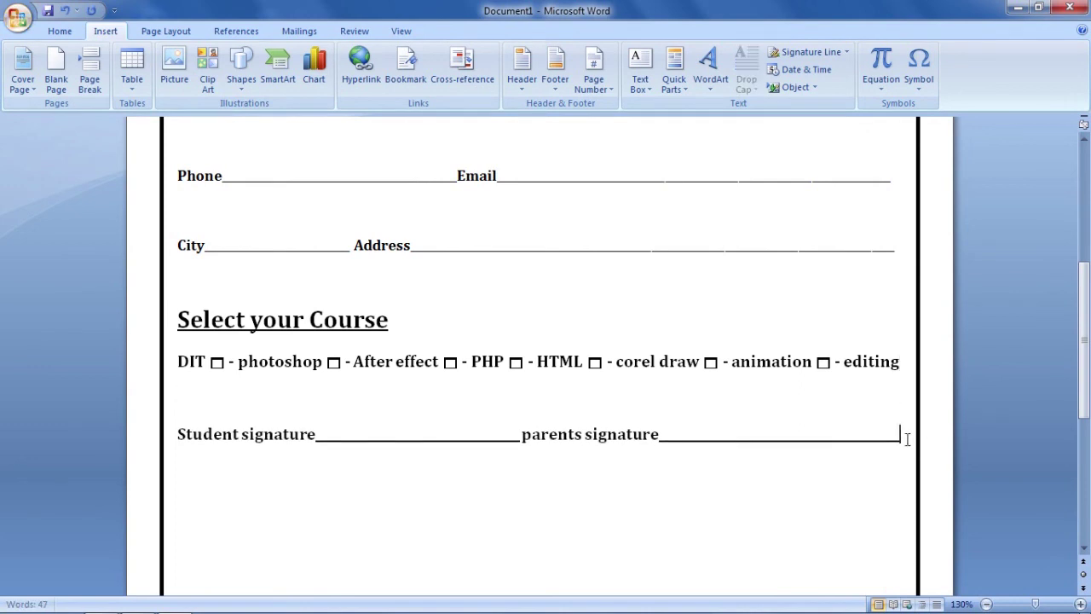
pyautogui.press('Return')
pyautogui.write('===')
pyautogui.press('Return')
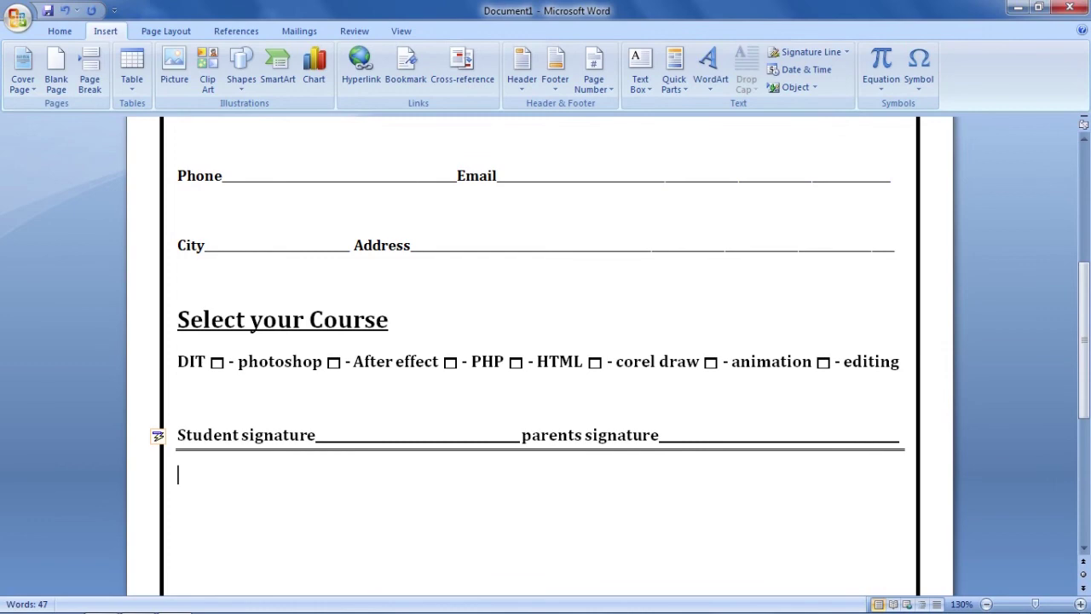
pyautogui.hotkey('alt', 'Tab')
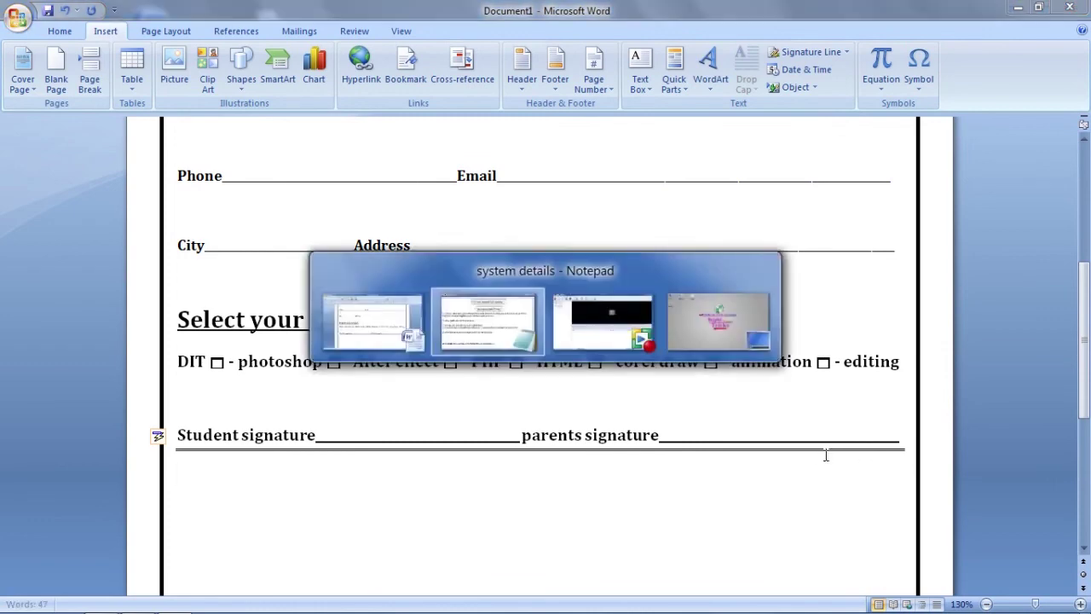
# Write note 6 in Notepad: three equals signs plus Enter make a double line
pyautogui.press('Return')
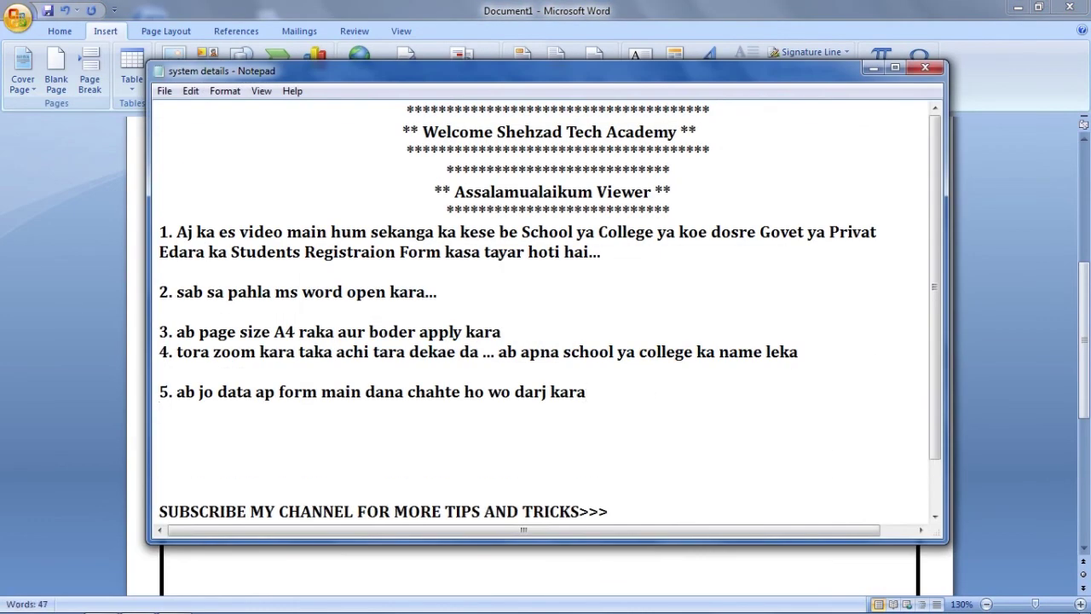
pyautogui.press('Return')
pyautogui.write('6. 3')
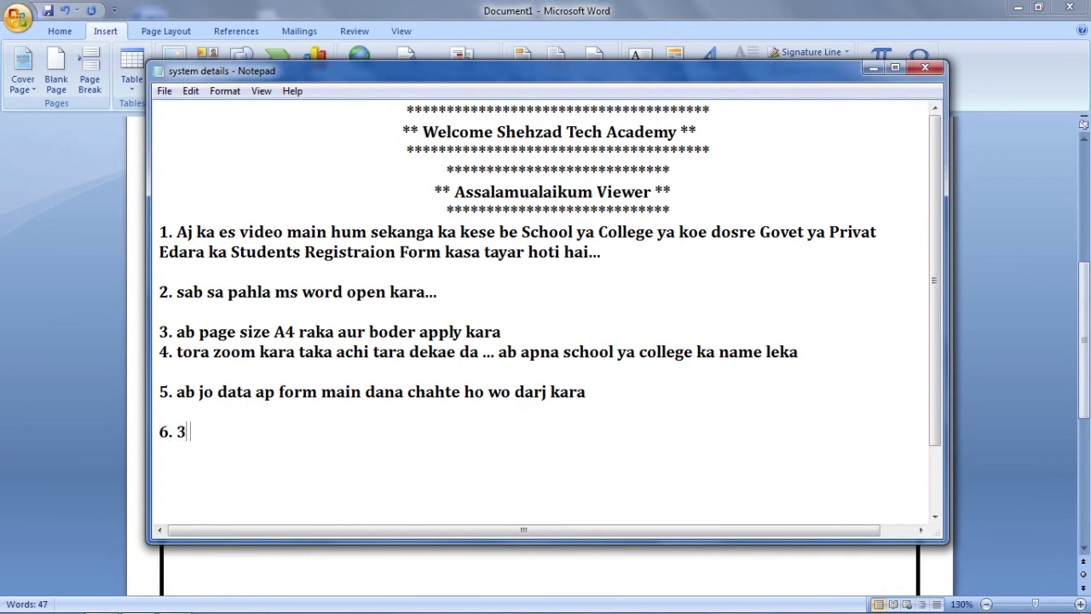
pyautogui.write('bar = p')
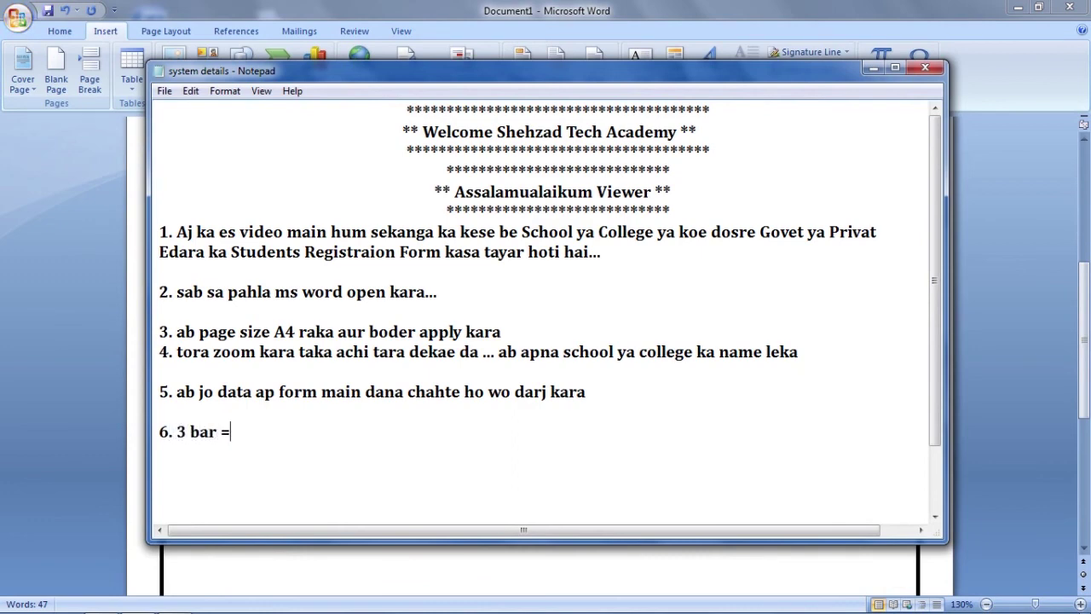
pyautogui.write('re')
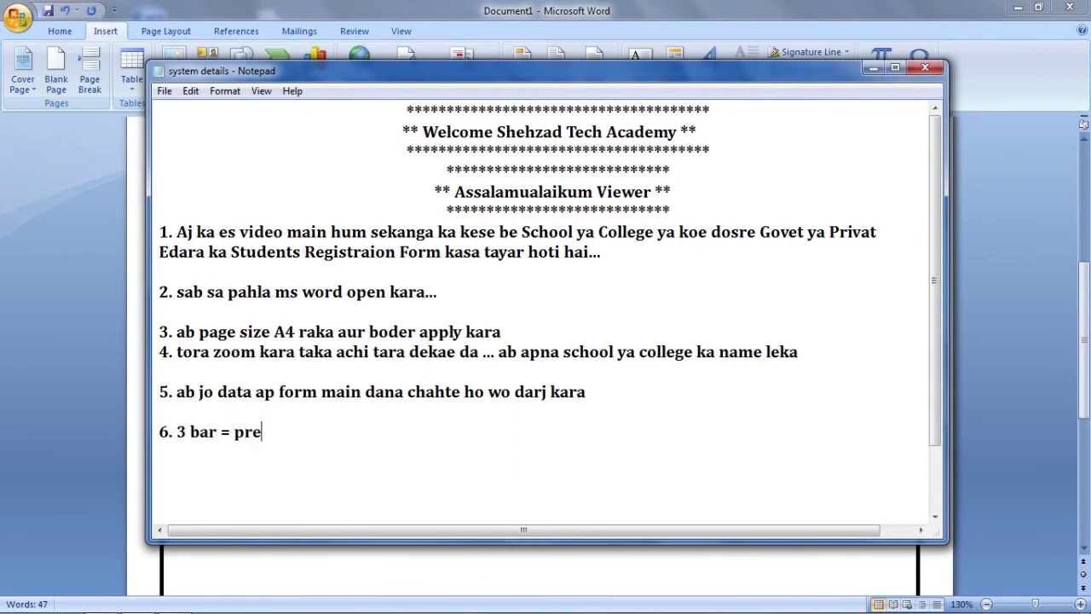
pyautogui.write('ss karn')
pyautogui.write('ag aur enter badayenga ')
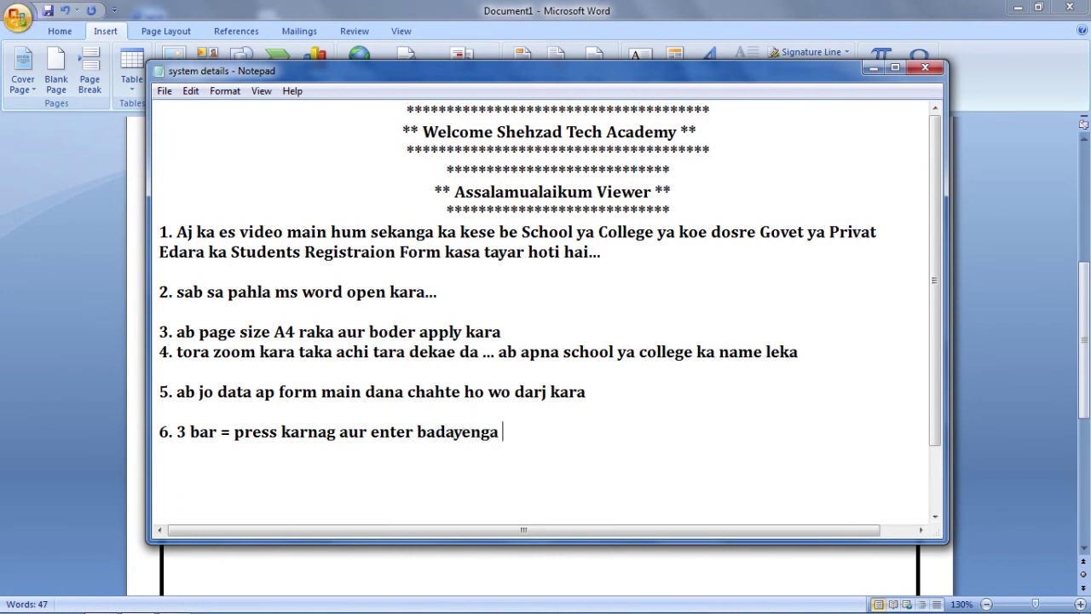
pyautogui.write('to double line ajayega')
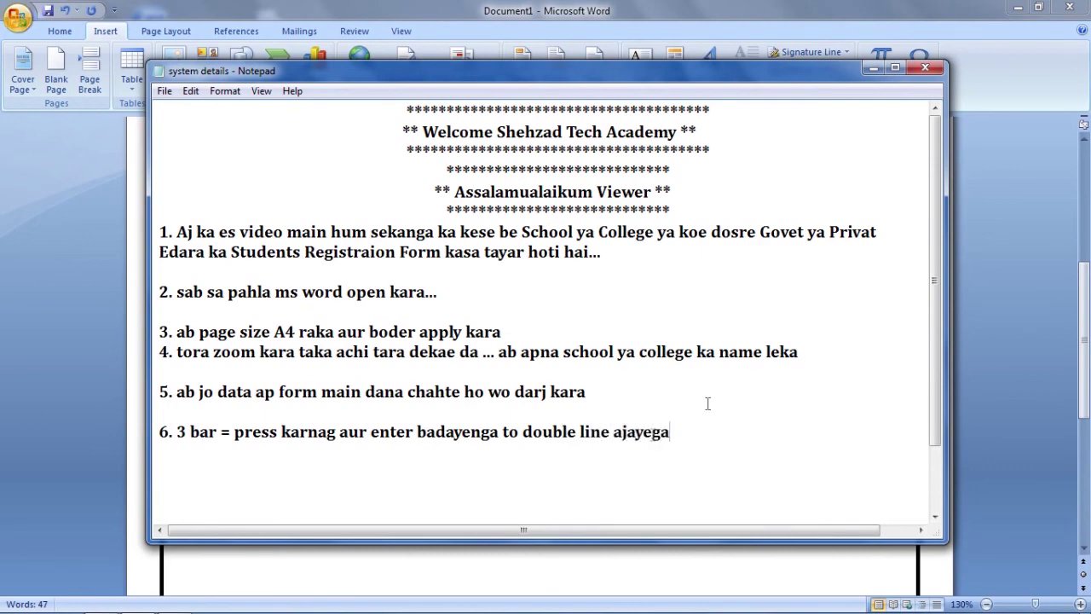
pyautogui.click(628, 553)
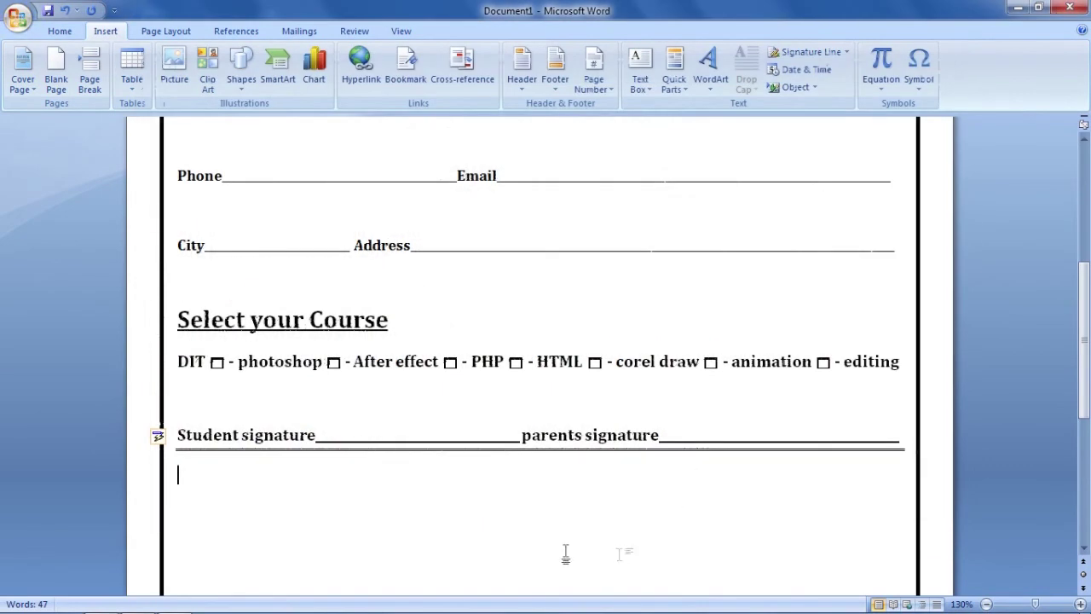
# Type 'For Offical Use Only' on a new line below the double line
pyautogui.press('Return')
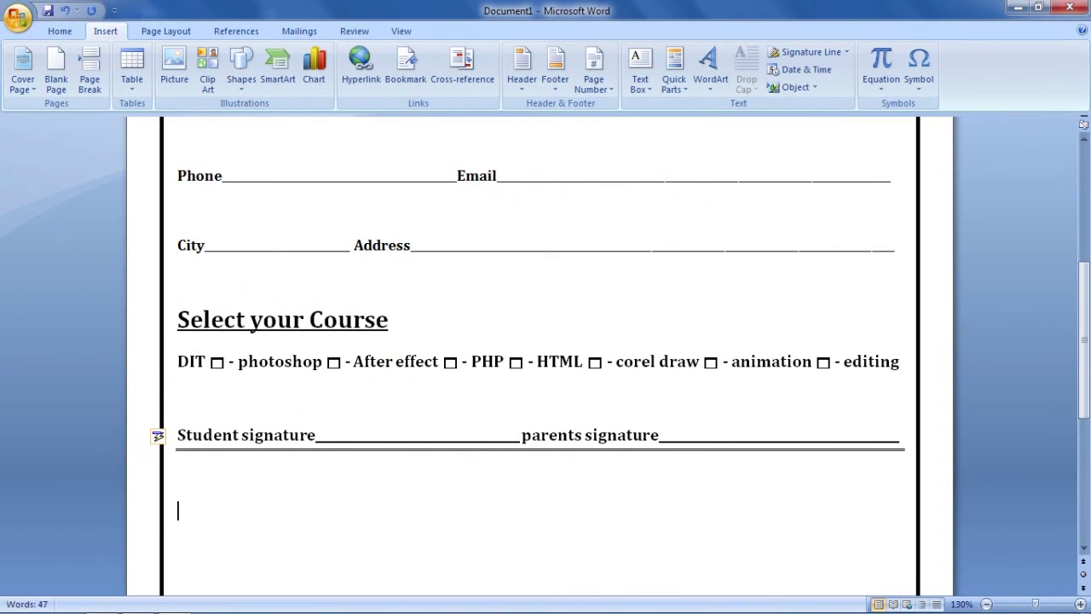
pyautogui.write('For')
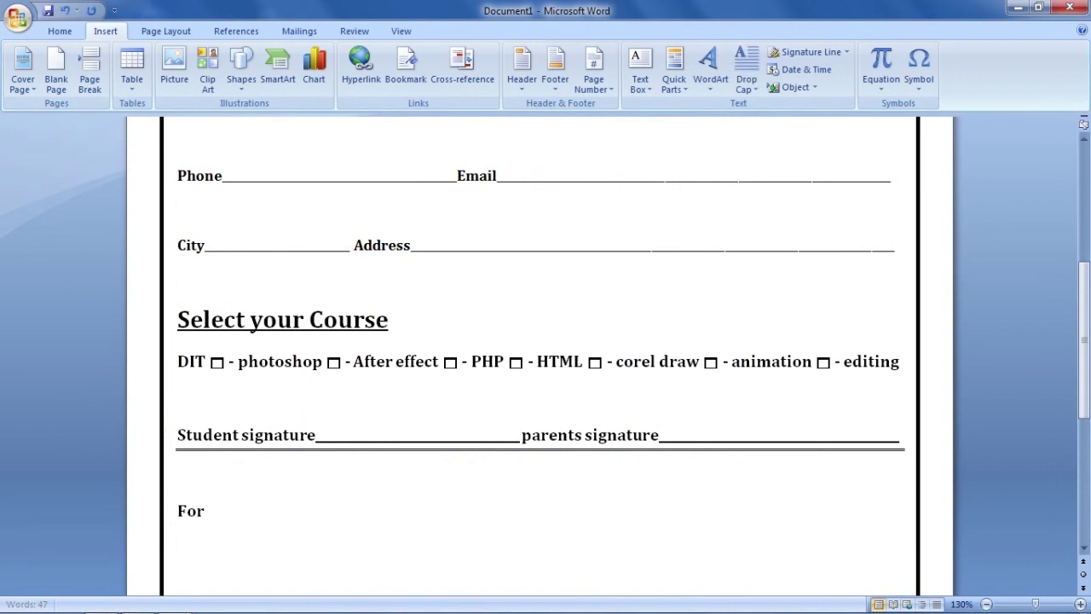
pyautogui.write(' Fo')
pyautogui.press('BackSpace')
pyautogui.press('BackSpace')
pyautogui.write('Offical Use Only')
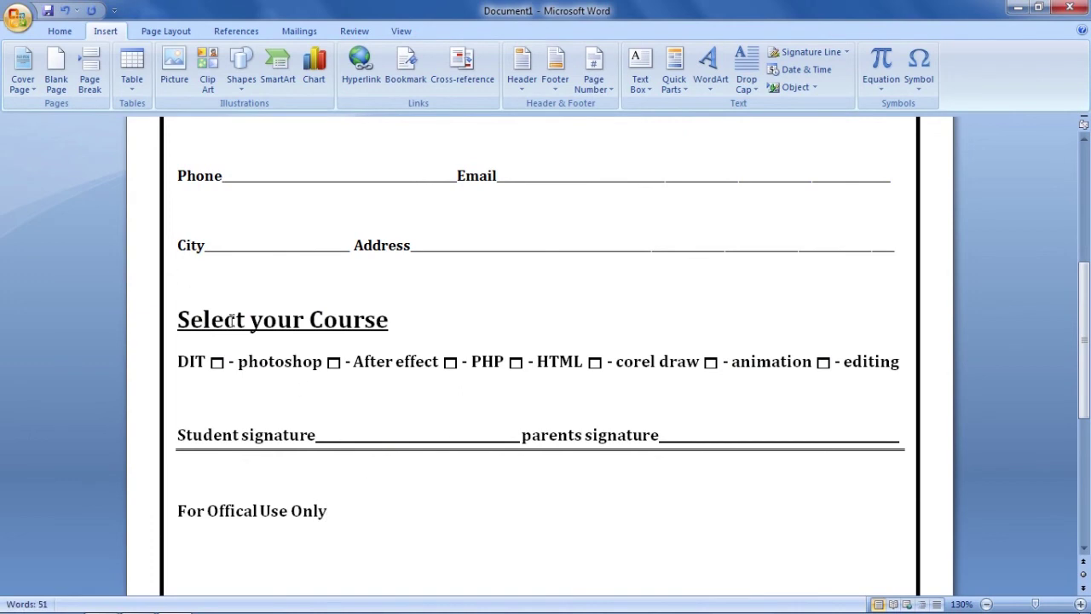
pyautogui.moveTo(231, 320); pyautogui.dragTo(309, 322)
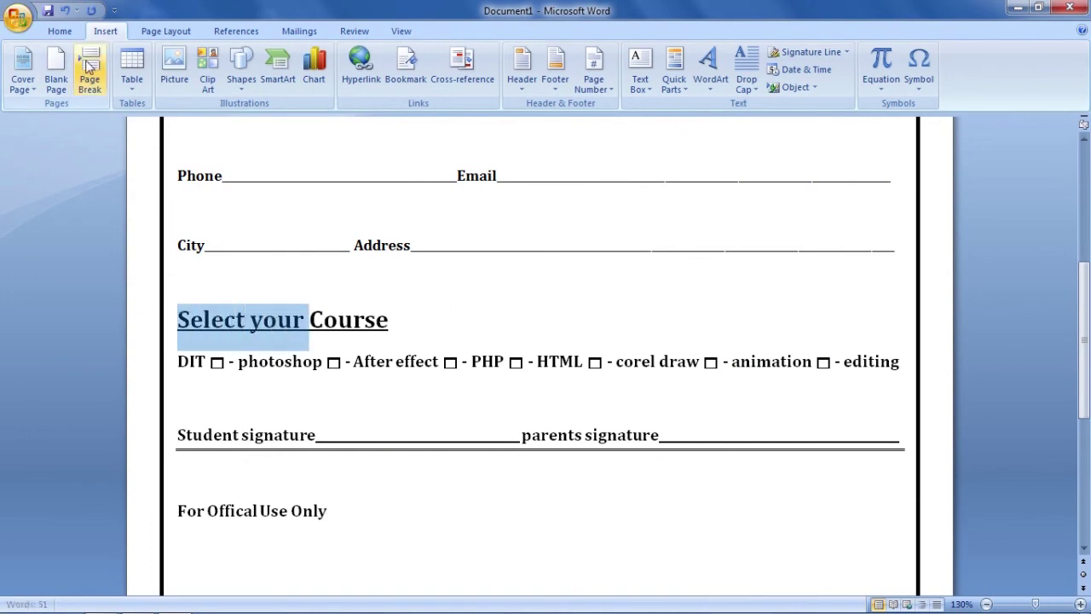
# Format-paint the course heading's 18 pt bold underlined Cambria style onto 'For Offical Use Only'
pyautogui.click(60, 31)
pyautogui.click(81, 87)
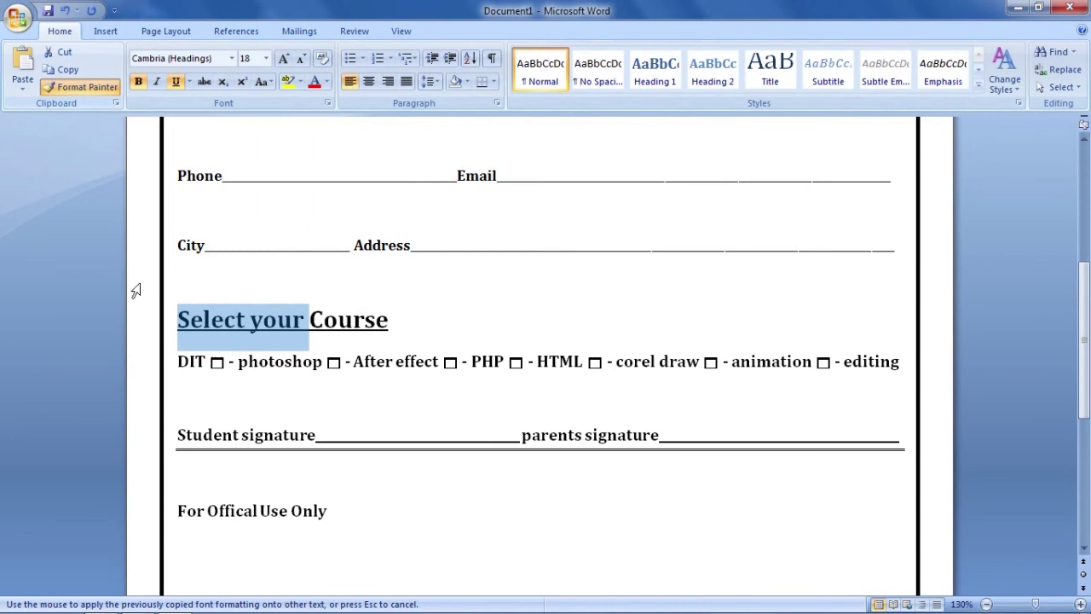
pyautogui.moveTo(327, 510); pyautogui.dragTo(178, 511)
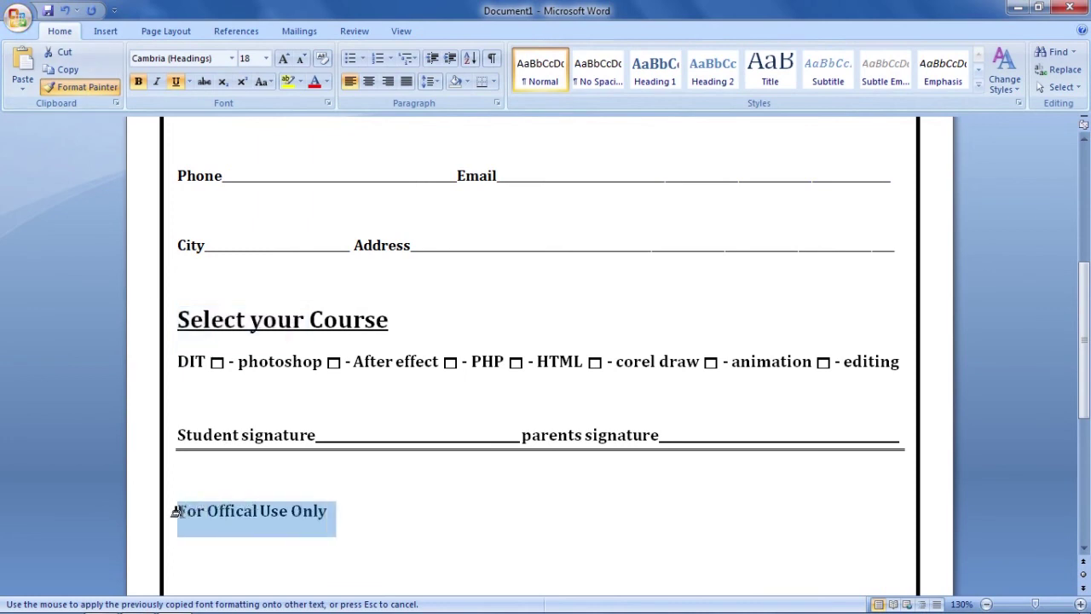
pyautogui.click(412, 524)
pyautogui.press('Return')
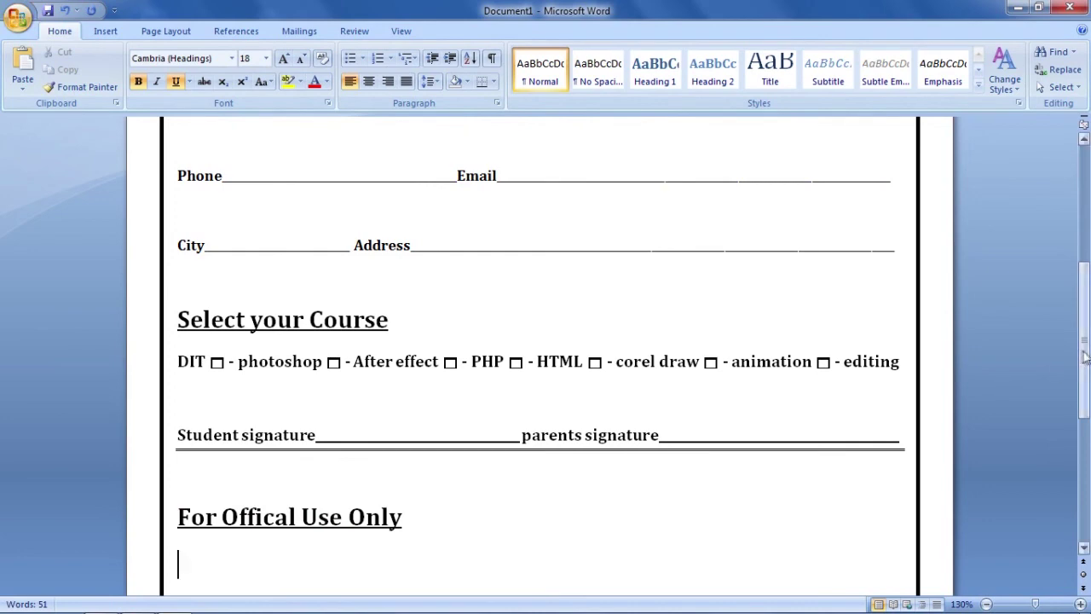
pyautogui.scroll(-5, 1084, 356)
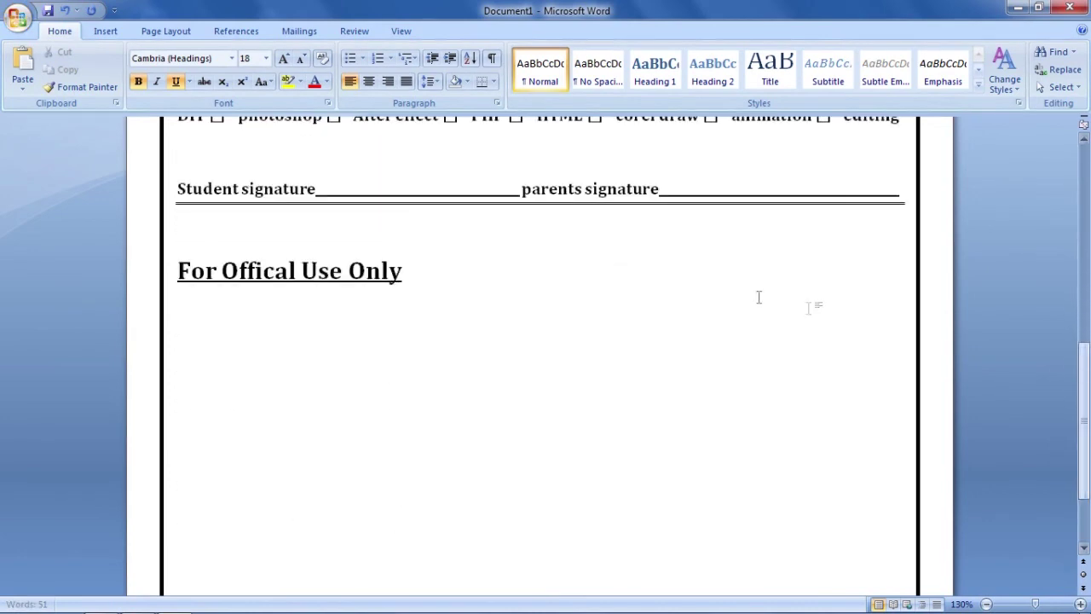
pyautogui.click(108, 32)
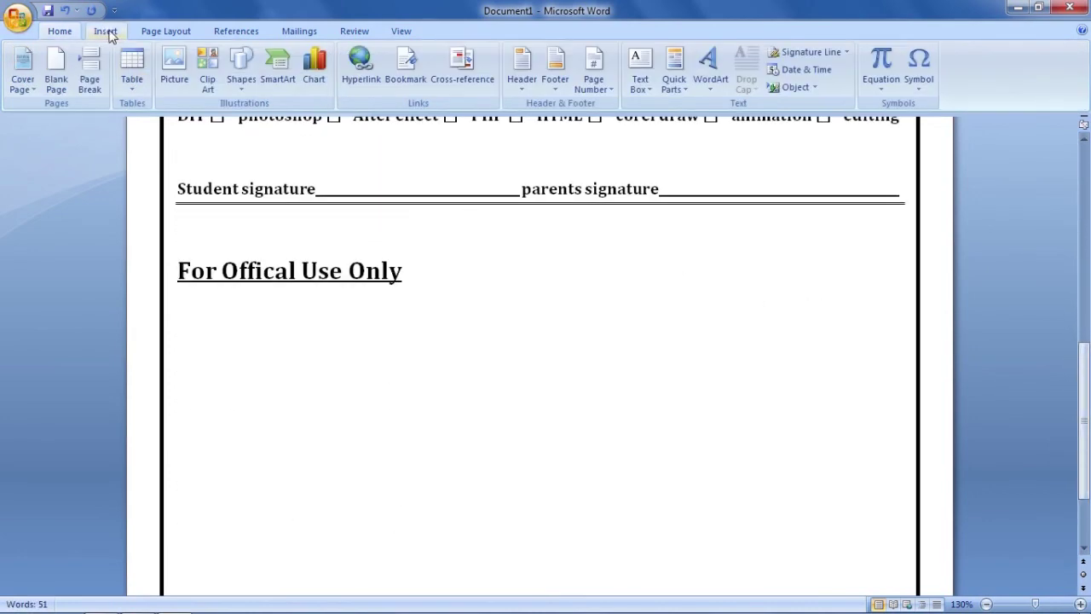
# Draw a single-cell table box below the For Offical Use Only heading and type 'Admission' inside
pyautogui.click(130, 86)
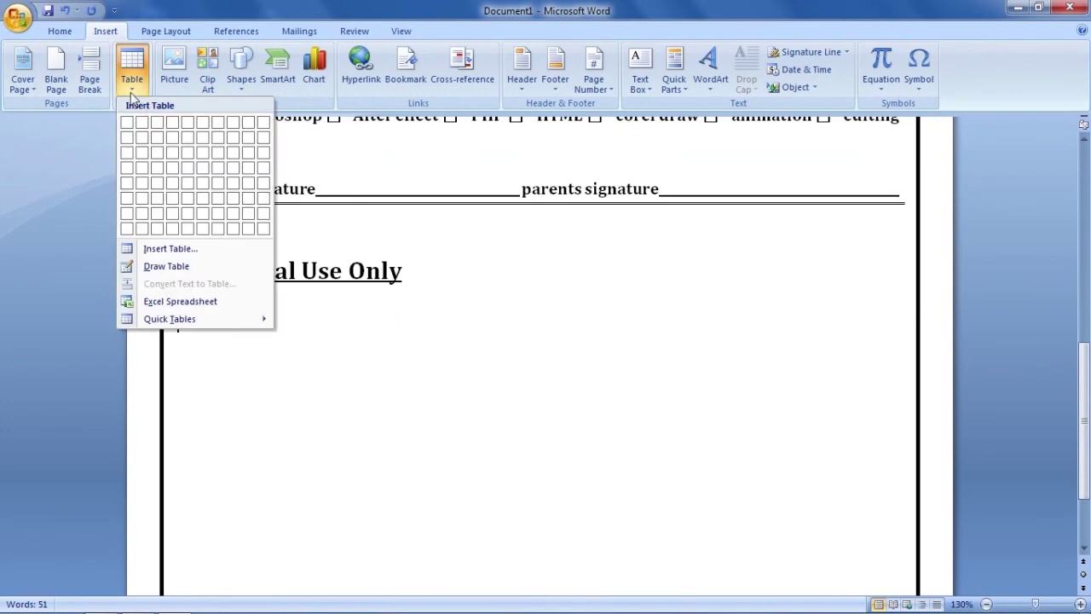
pyautogui.click(171, 268)
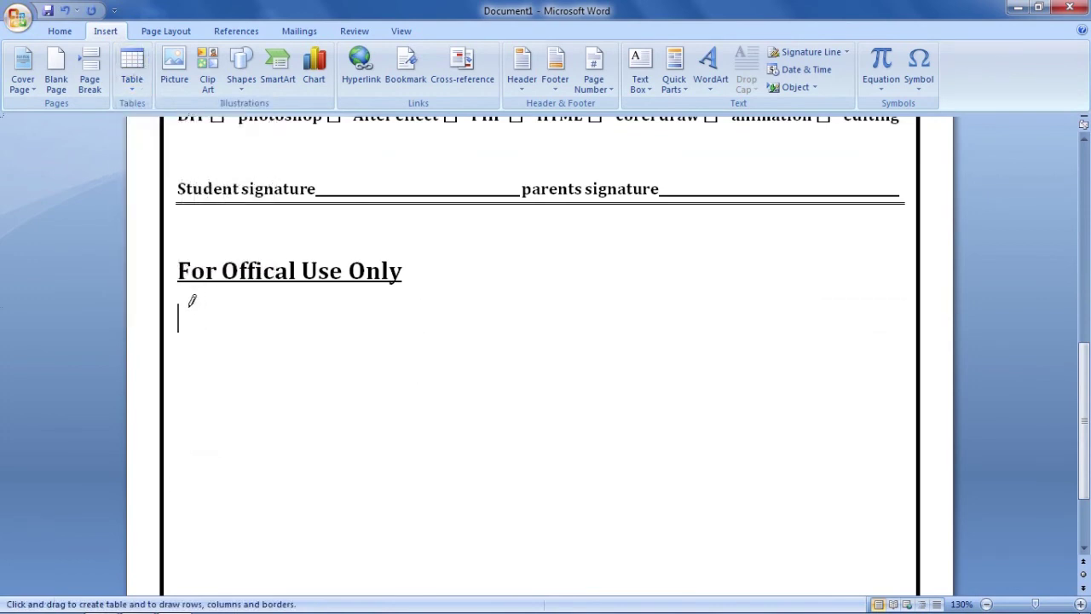
pyautogui.moveTo(185, 307); pyautogui.dragTo(777, 456)
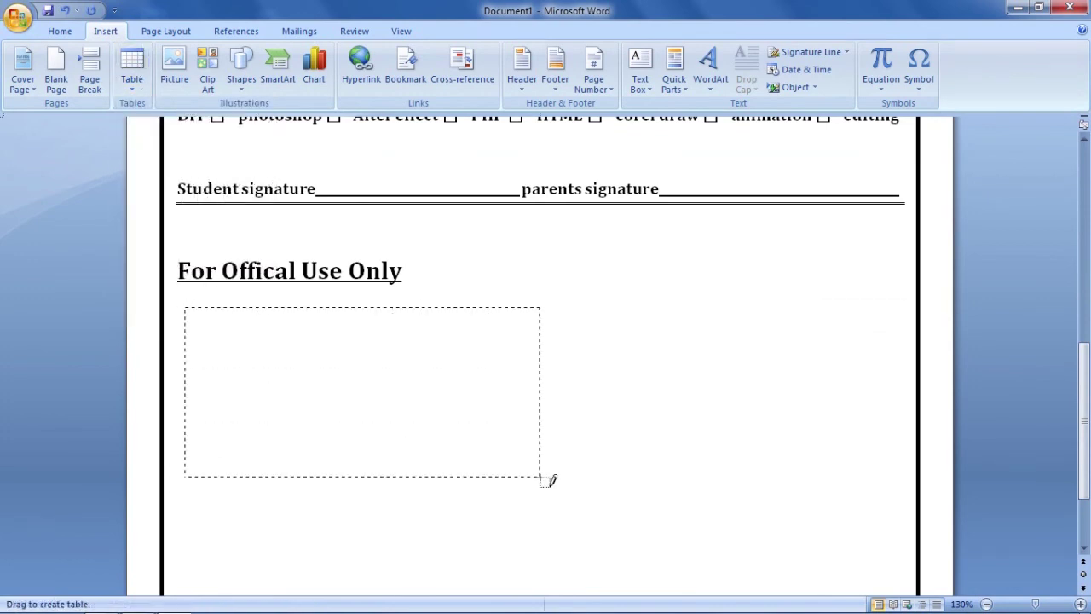
pyautogui.moveTo(777, 456); pyautogui.dragTo(900, 531)
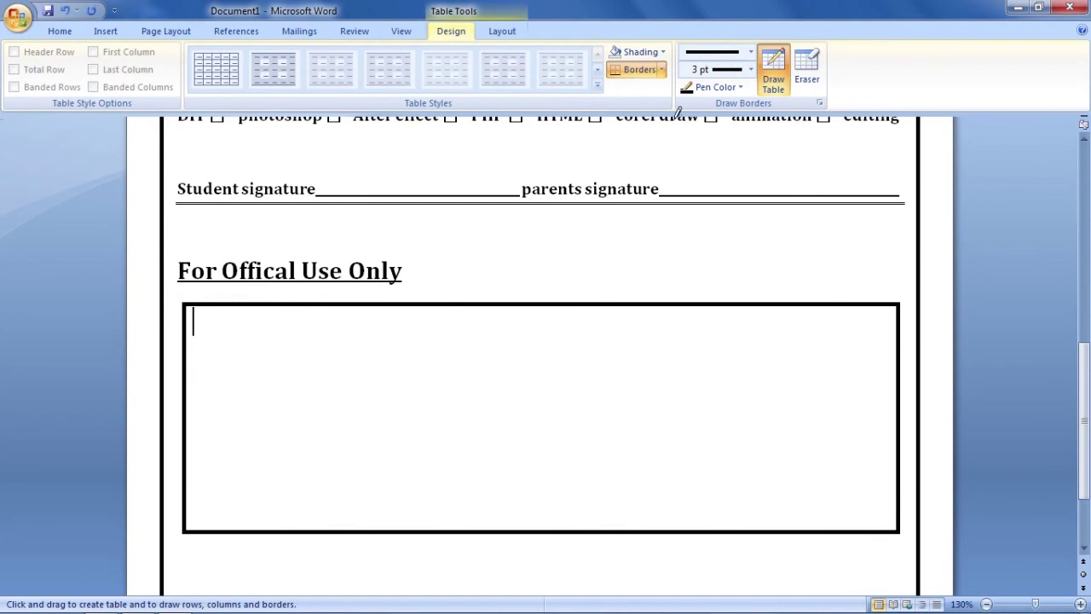
pyautogui.press('Escape')
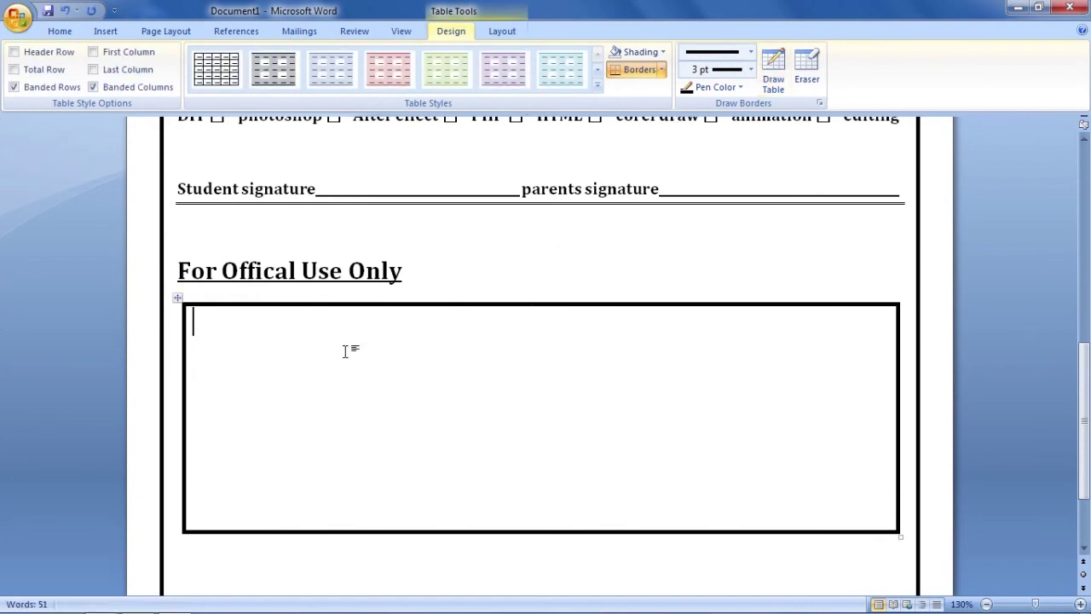
pyautogui.write('Admission')
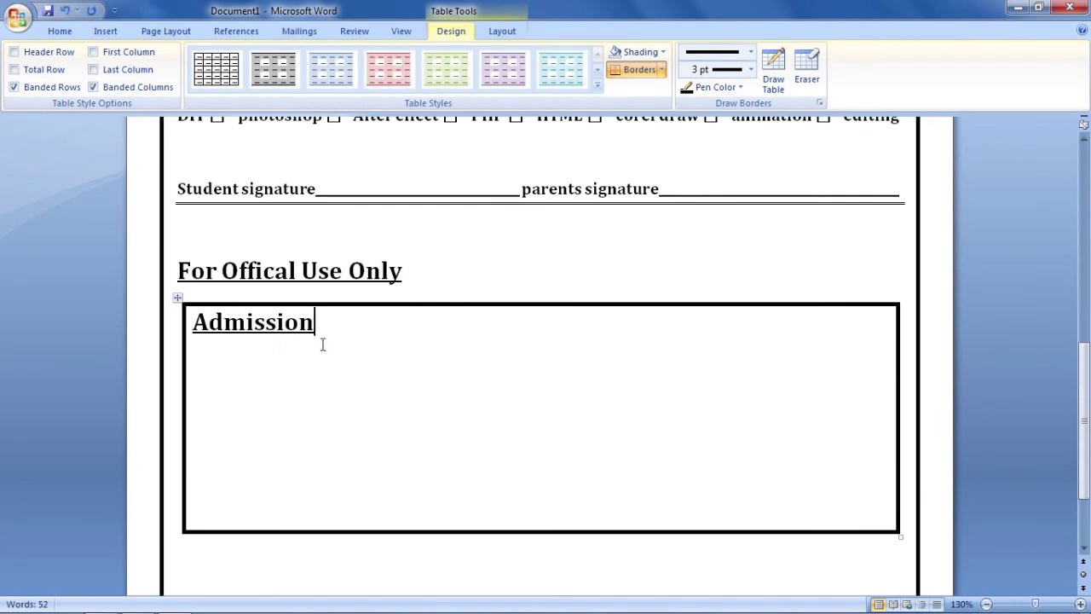
# Copy plain formatting onto Admission and extend it to 'Admission Date' with an underscore blank
pyautogui.doubleClick(277, 188)
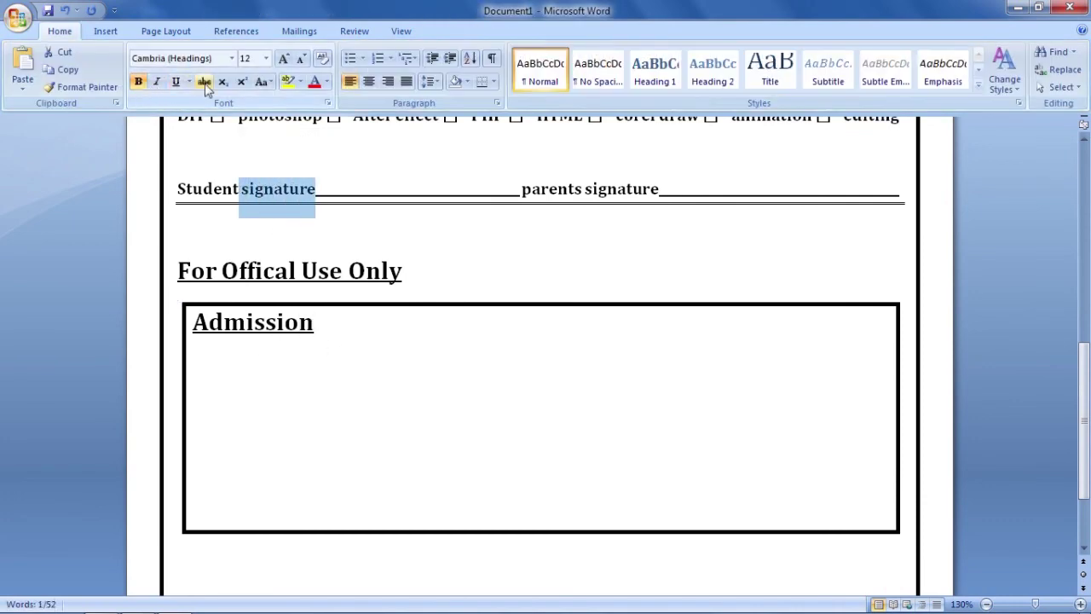
pyautogui.click(109, 88)
pyautogui.moveTo(313, 323); pyautogui.dragTo(191, 322)
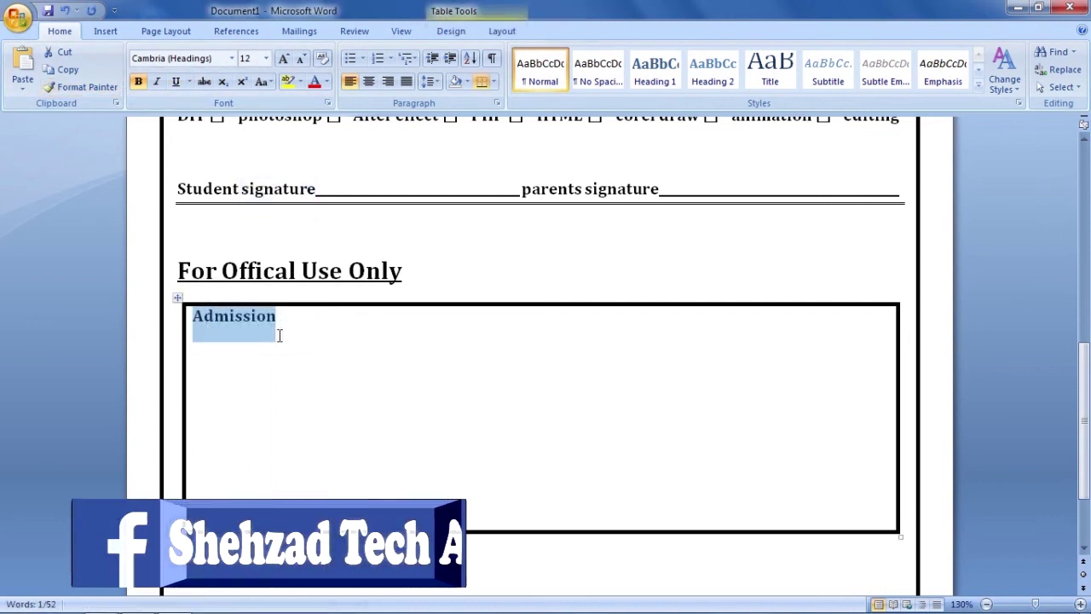
pyautogui.write(' Date')
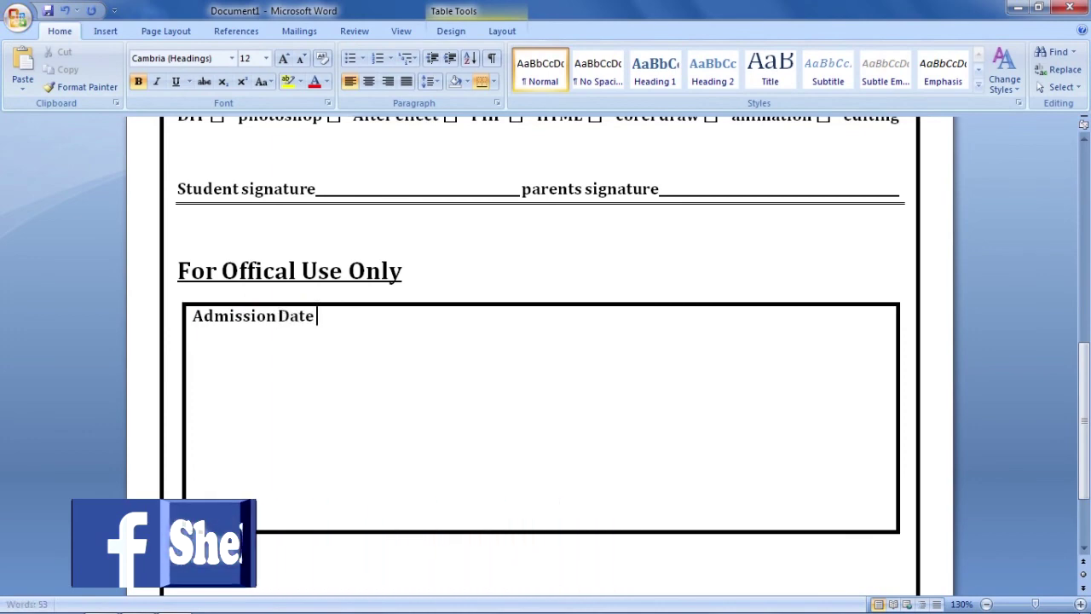
pyautogui.write('________________________________')
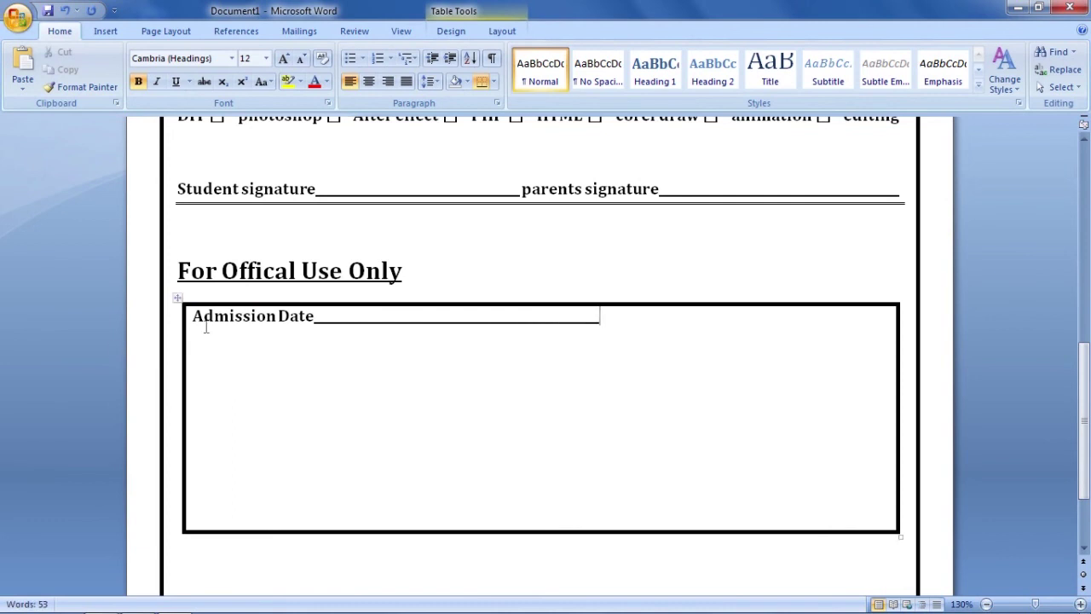
pyautogui.click(193, 317)
# Add an 'Admission Fee' underscore blank beside the Admission Date line
pyautogui.press('Return')
pyautogui.click(612, 366)
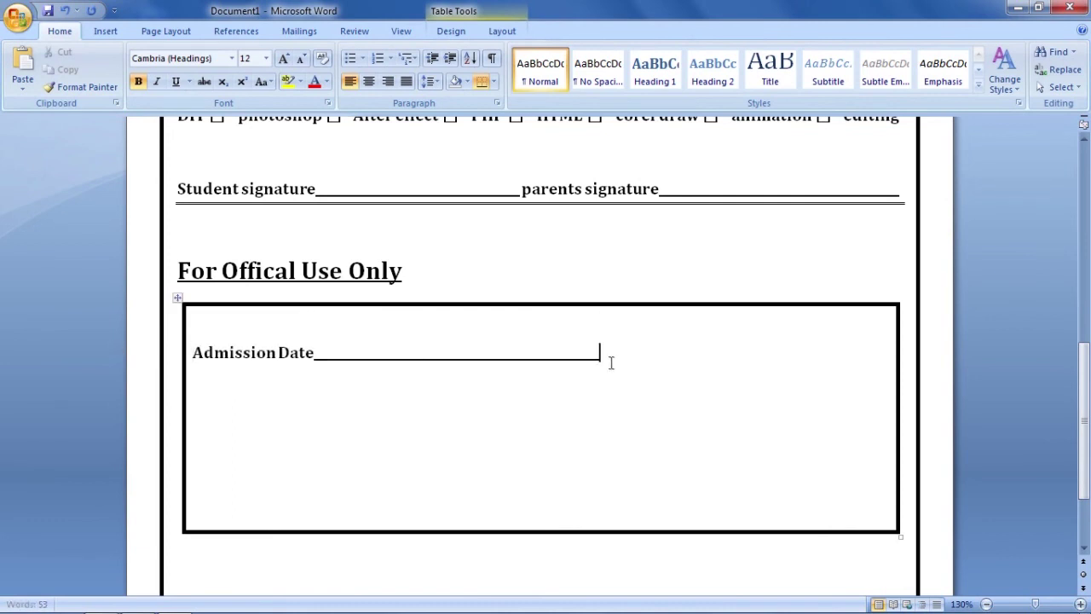
pyautogui.press('BackSpace')
pyautogui.press('BackSpace')
pyautogui.press('BackSpace')
pyautogui.write('dmission ')
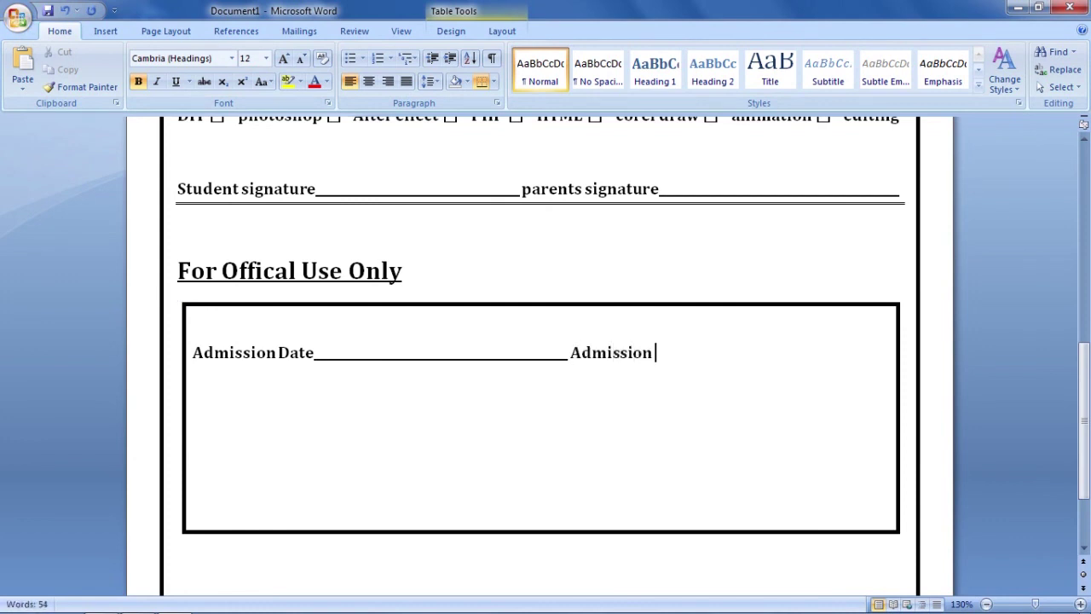
pyautogui.write('Fe')
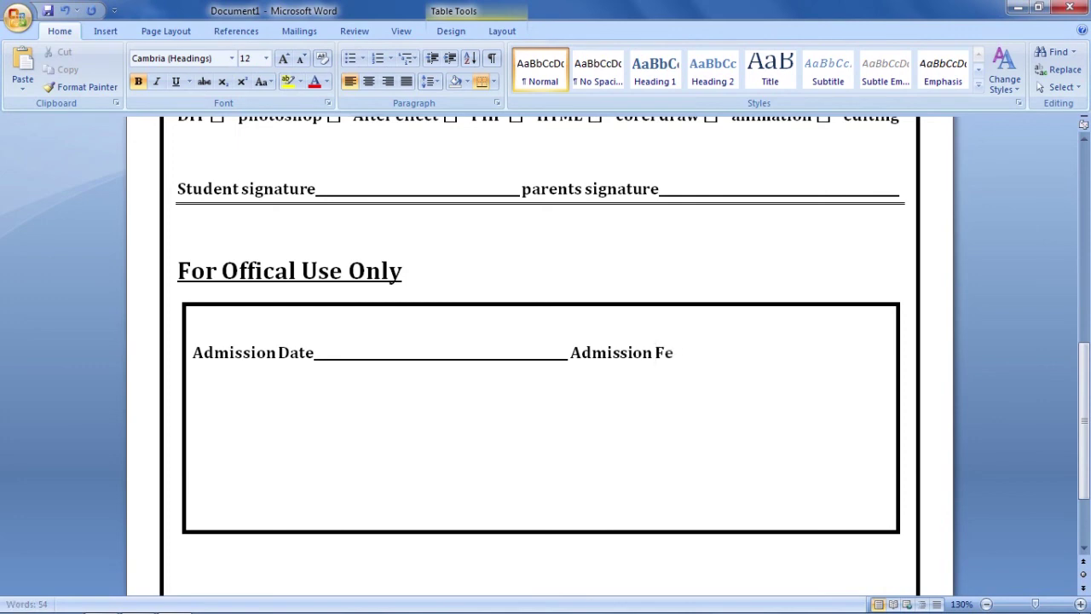
pyautogui.write('e_____________________')
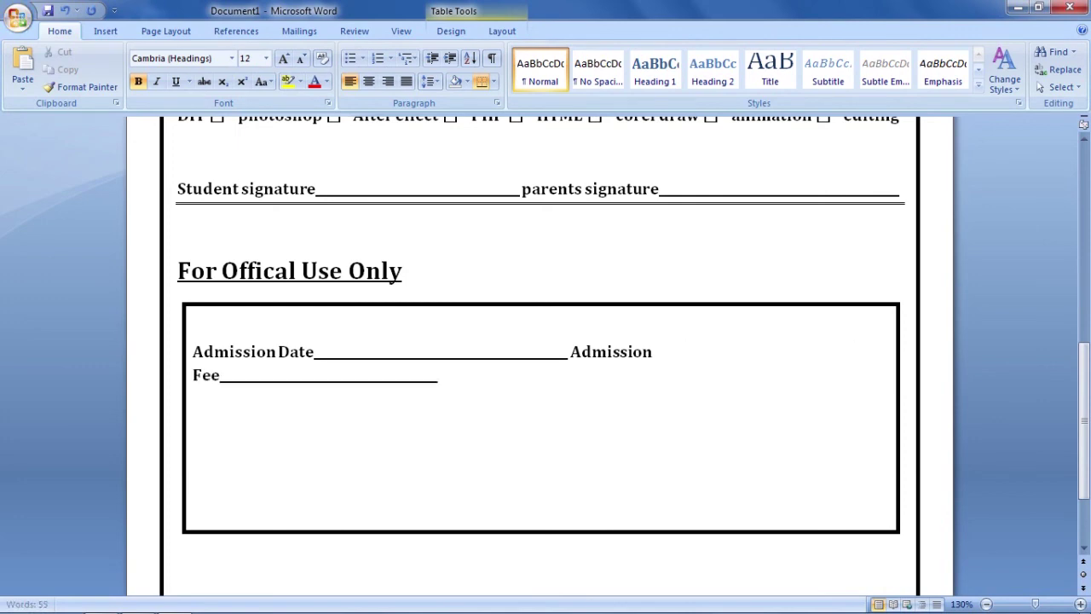
pyautogui.press('BackSpace')
# Add 'Admission last date' and 'Admission form Recive date' blanks, then begin the Admin and Director signature row
pyautogui.press('Return')
pyautogui.write('Ad')
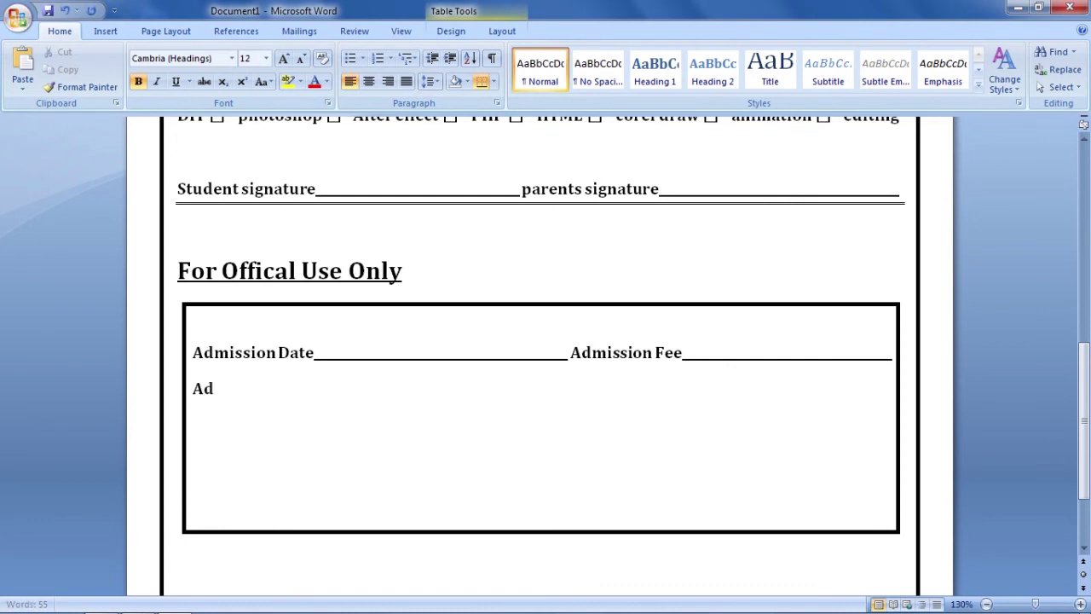
pyautogui.write('u')
pyautogui.press('BackSpace')
pyautogui.write('iss')
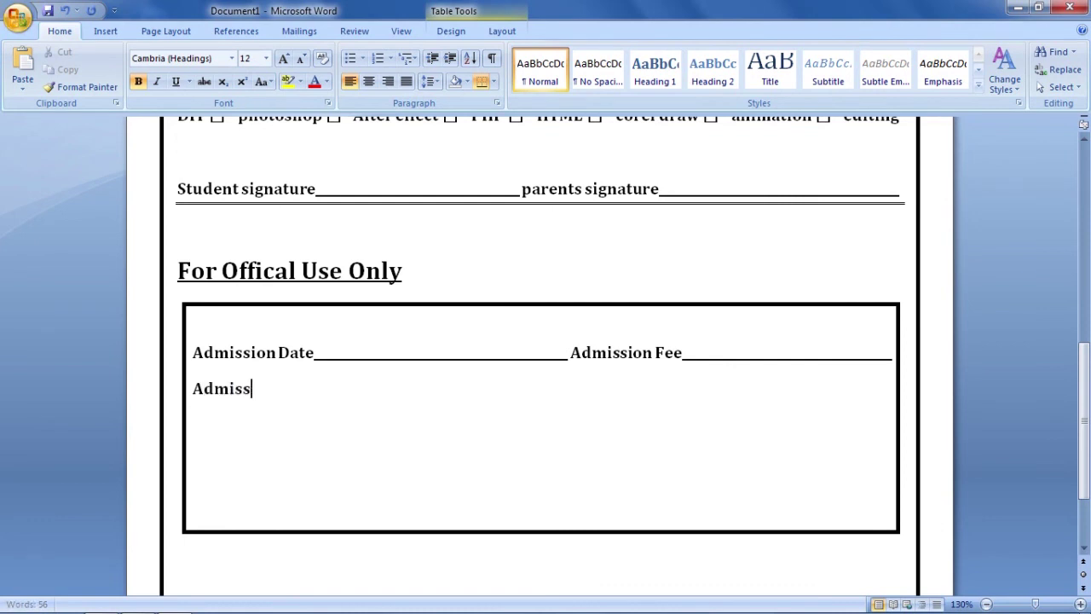
pyautogui.write('ion last date_')
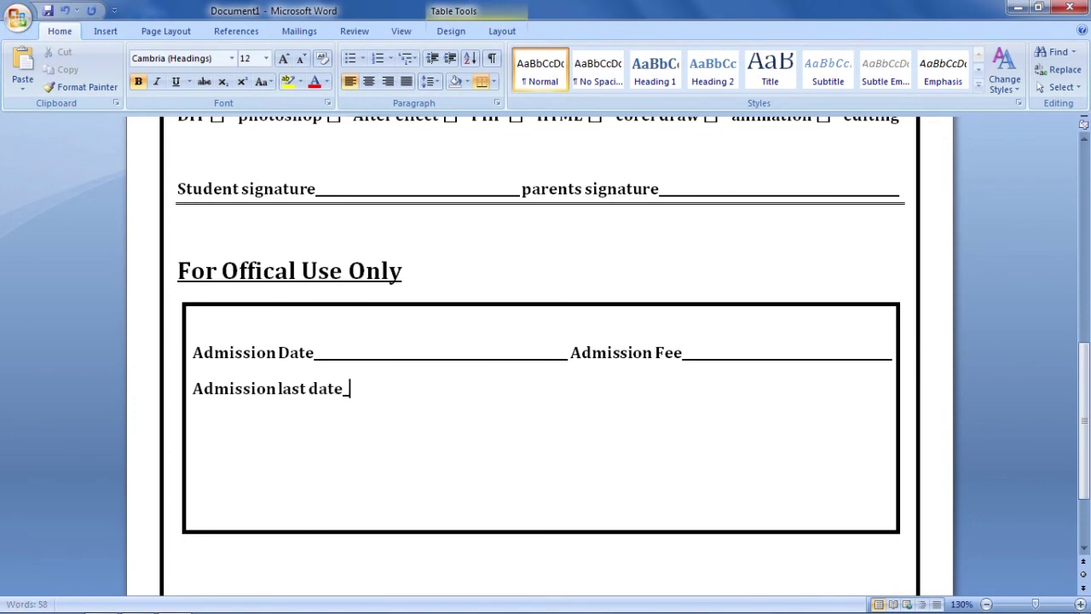
pyautogui.write('__________________________________')
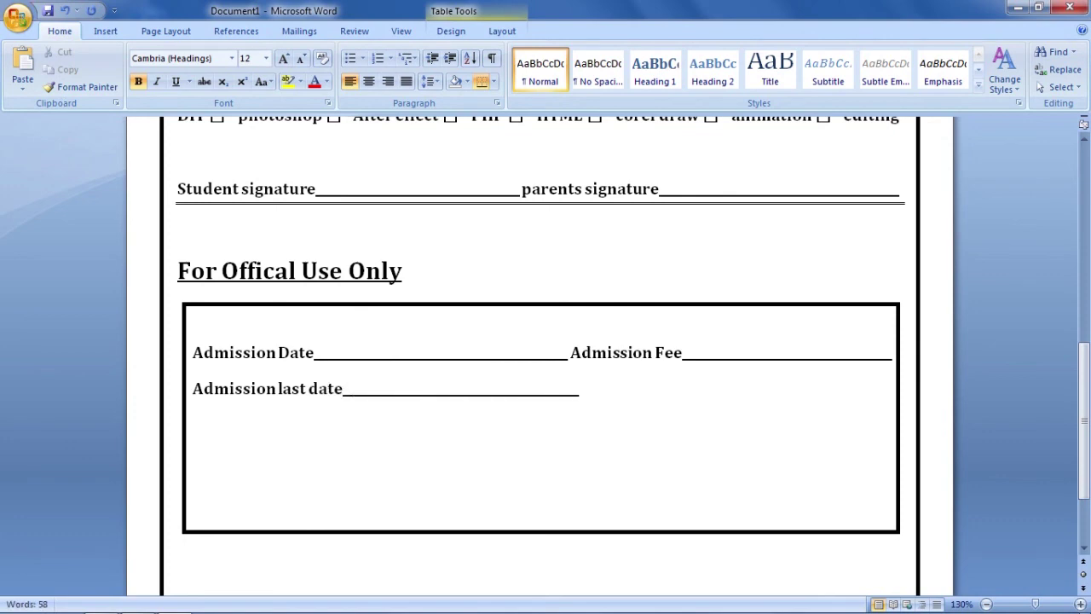
pyautogui.press('BackSpace')
pyautogui.press('BackSpace')
pyautogui.press('BackSpace')
pyautogui.press('BackSpace')
pyautogui.write('Ad')
pyautogui.write('ssion')
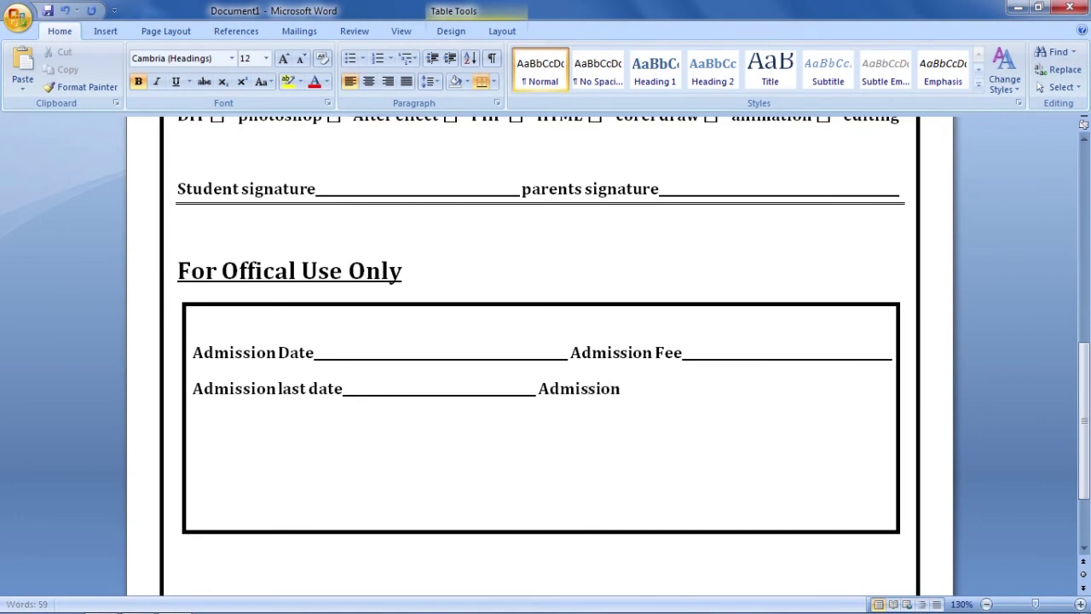
pyautogui.write('e')
pyautogui.press('BackSpace')
pyautogui.press('BackSpace')
pyautogui.write('form Recive')
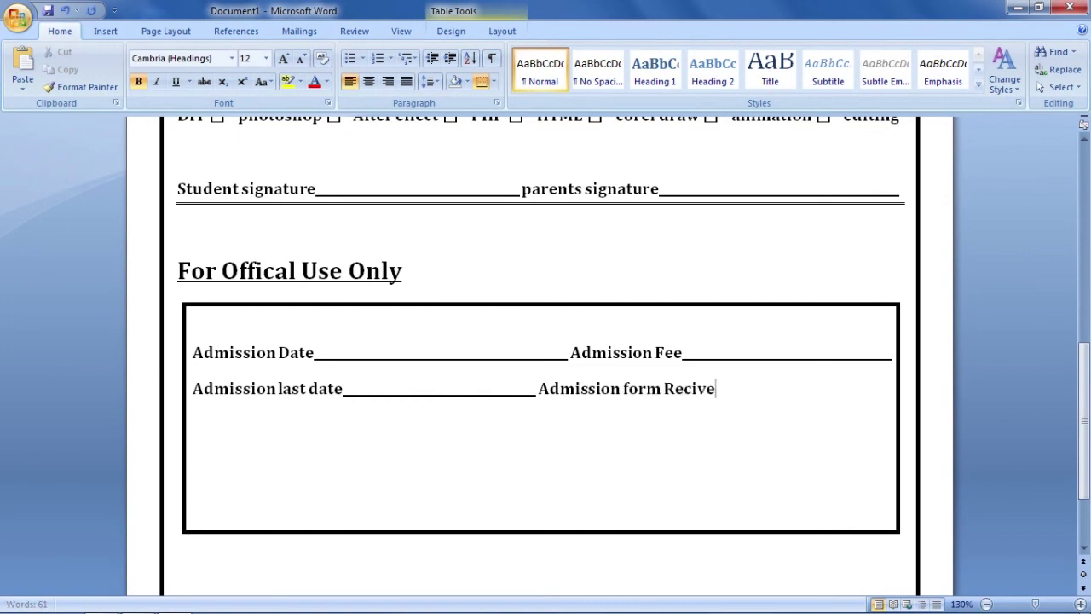
pyautogui.write(' date_______')
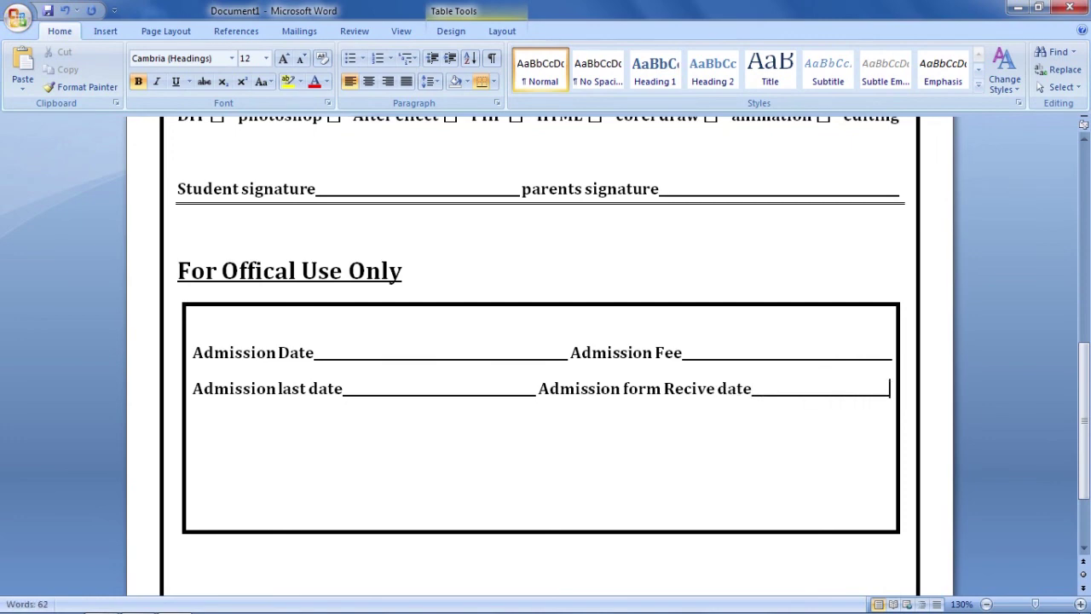
pyautogui.write('_')
pyautogui.press('BackSpace')
pyautogui.press('Return')
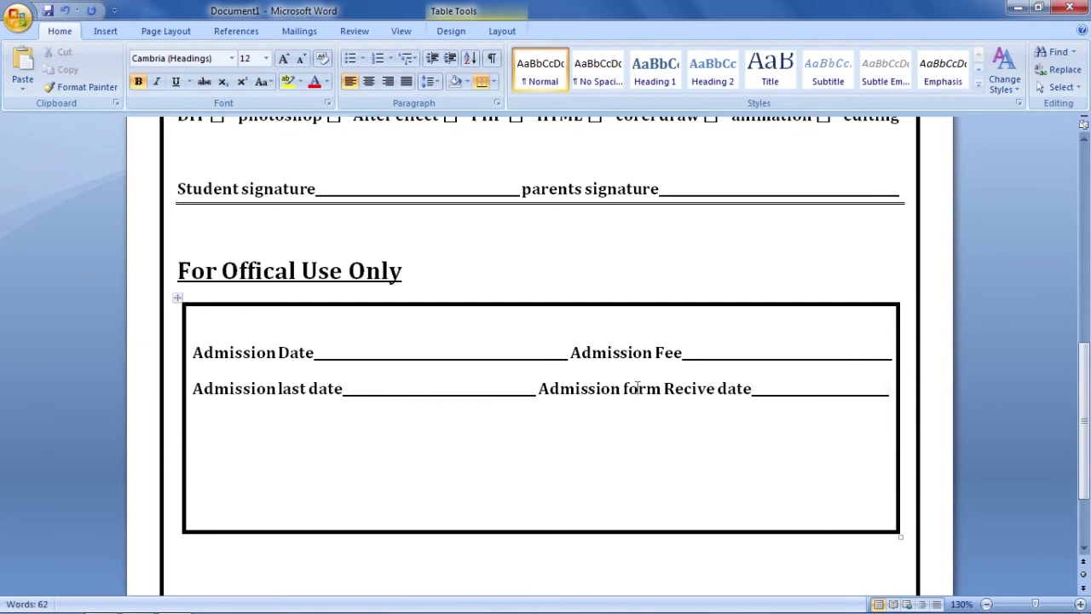
pyautogui.write('Admi')
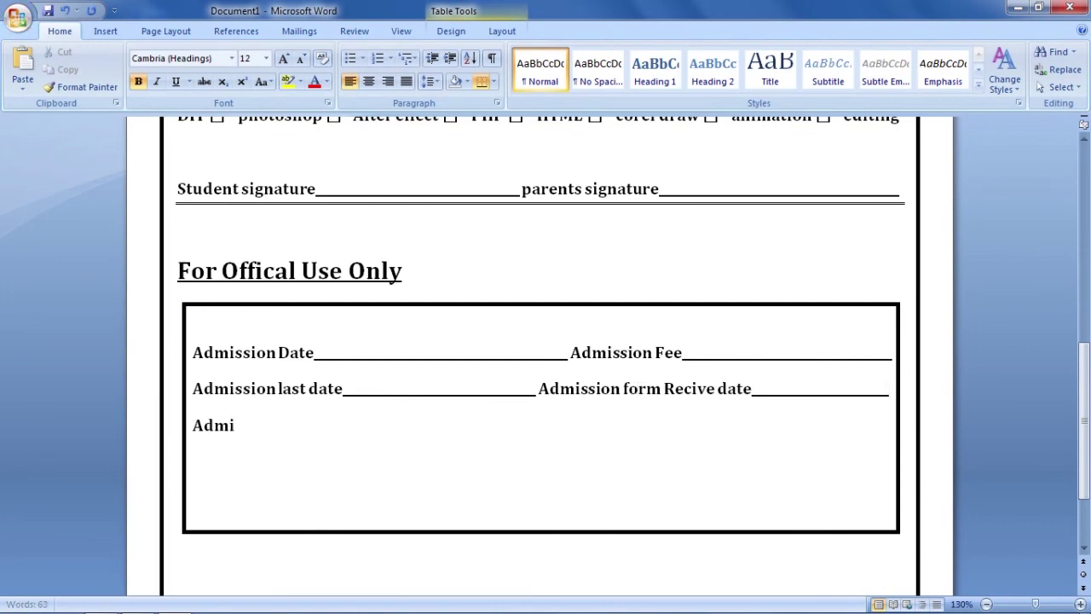
pyautogui.write('n si')
pyautogui.write('gnature________________________')
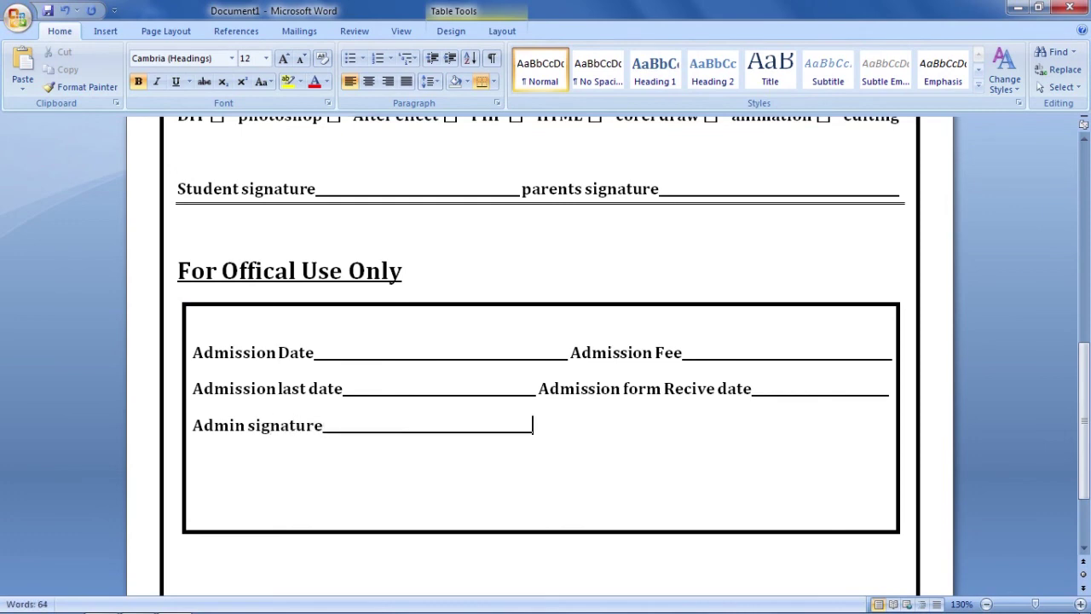
pyautogui.write('Direct')
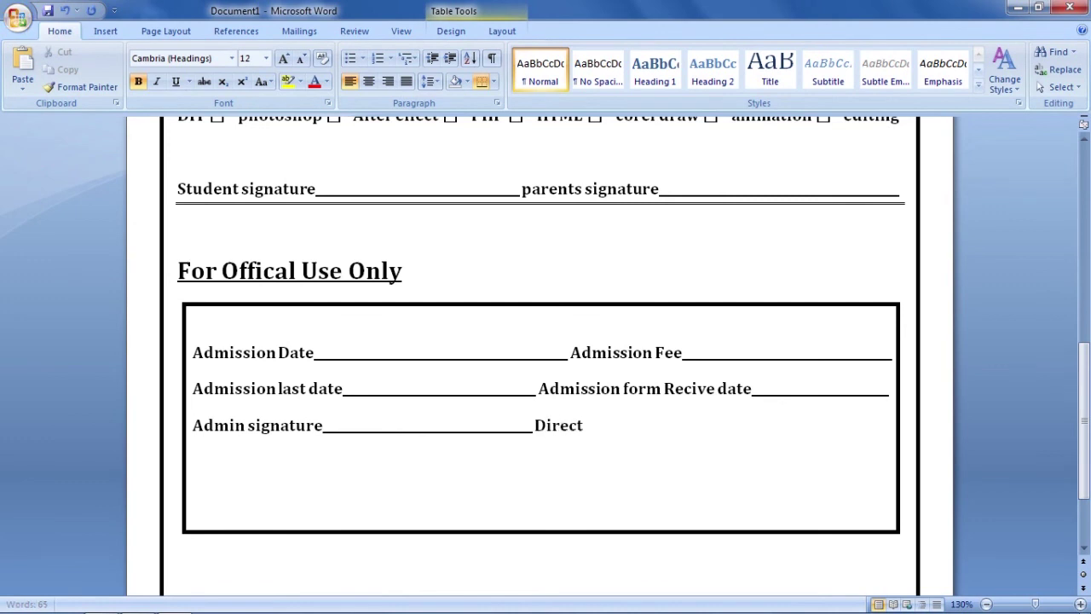
pyautogui.write('or signature________________________')
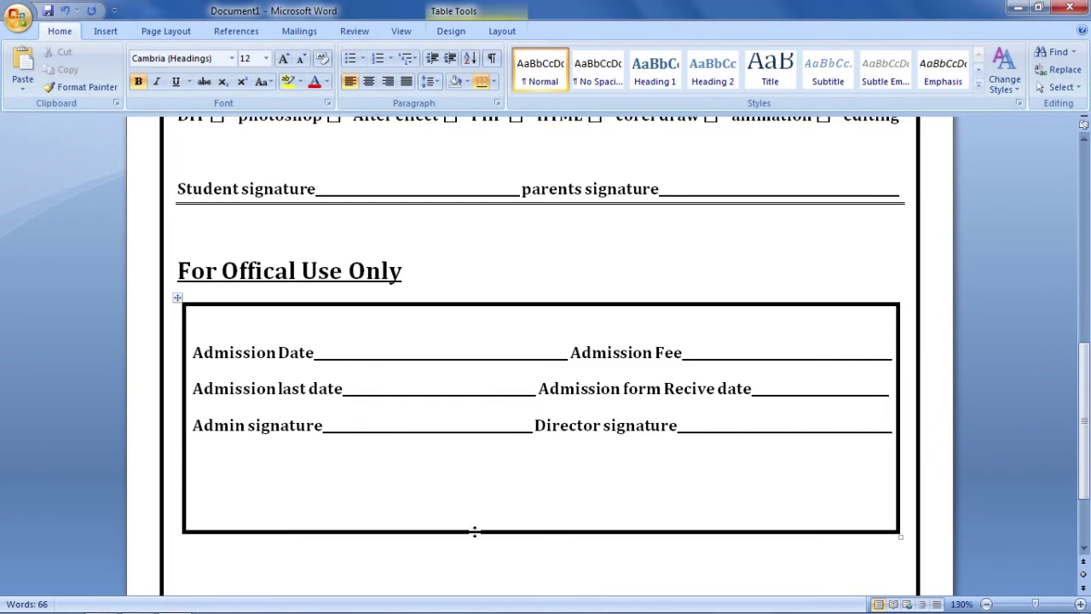
# Shrink the official-use box to fit its three field rows and scroll back to the page top
pyautogui.moveTo(474, 531); pyautogui.dragTo(475, 471)
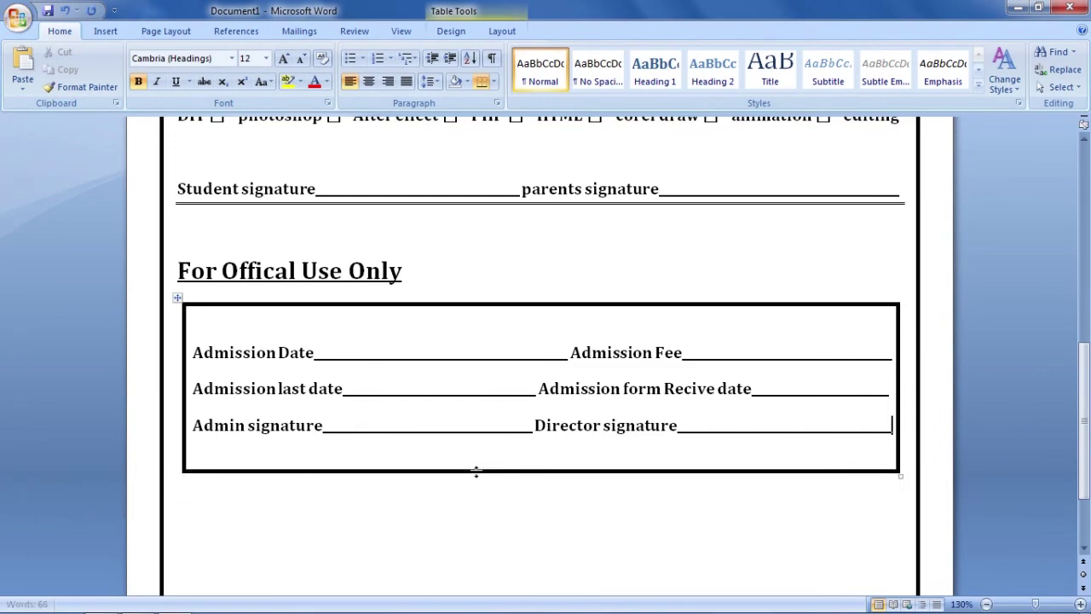
pyautogui.scroll(3, 1087, 384)
pyautogui.moveTo(1087, 384); pyautogui.dragTo(1087, 224)
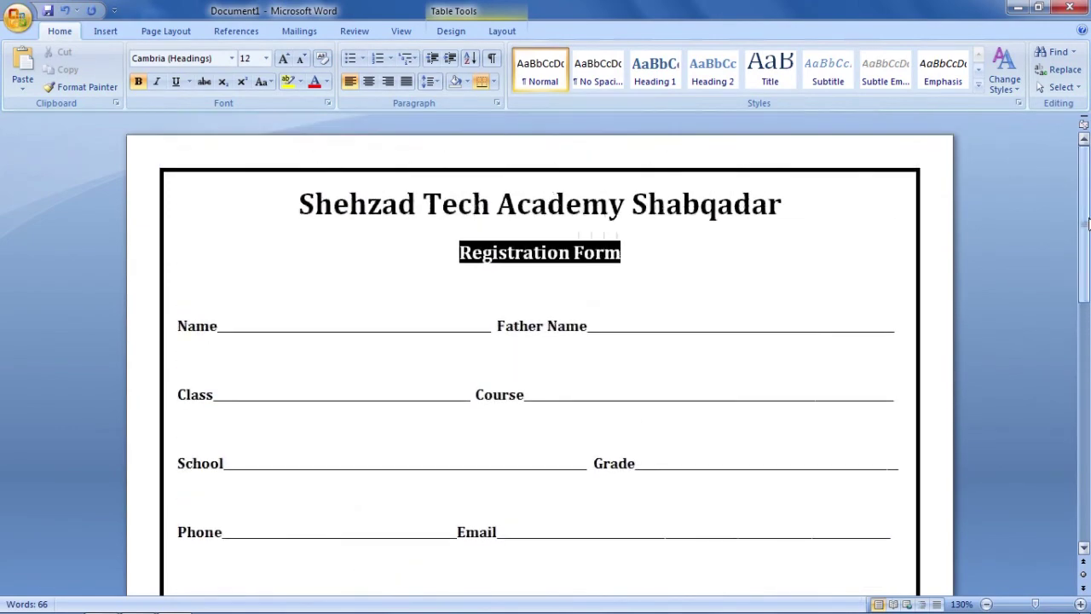
pyautogui.click(103, 32)
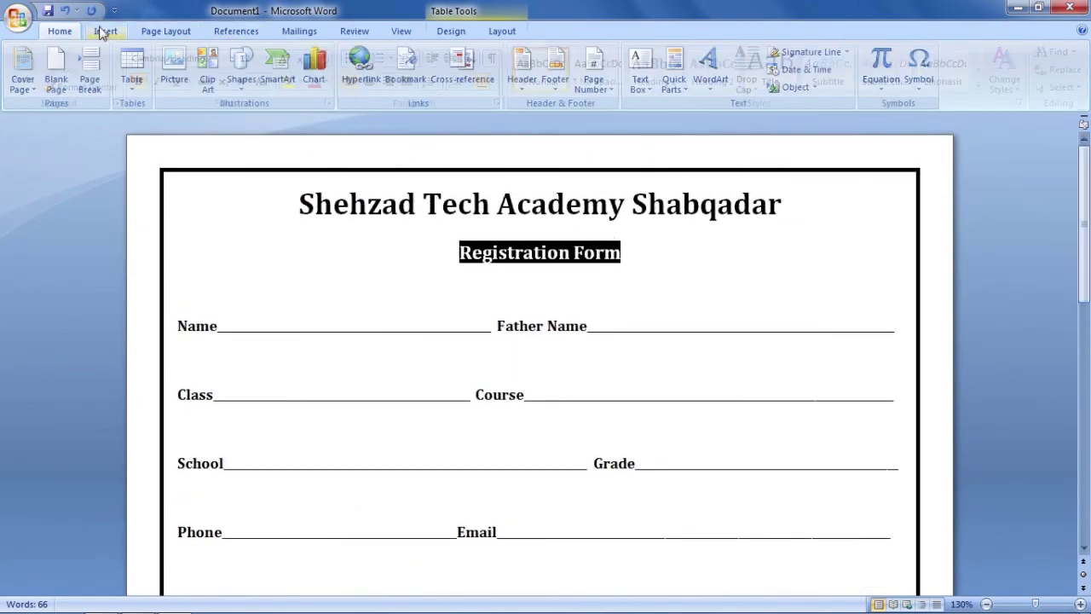
# Draw a rectangle beside the academy title and type 'Passport Size Image' inside it
pyautogui.click(241, 77)
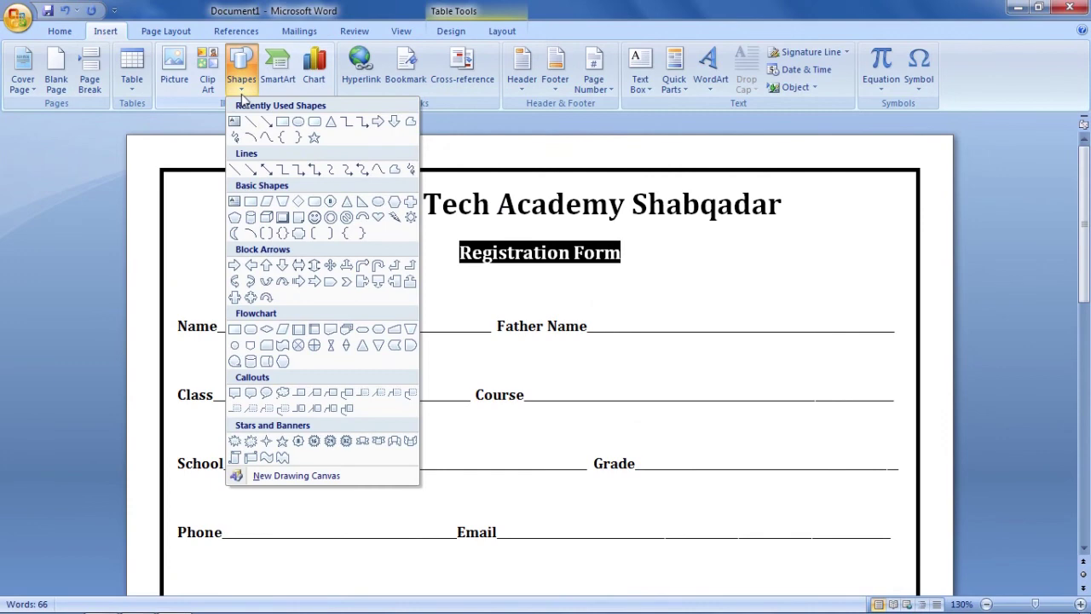
pyautogui.click(281, 124)
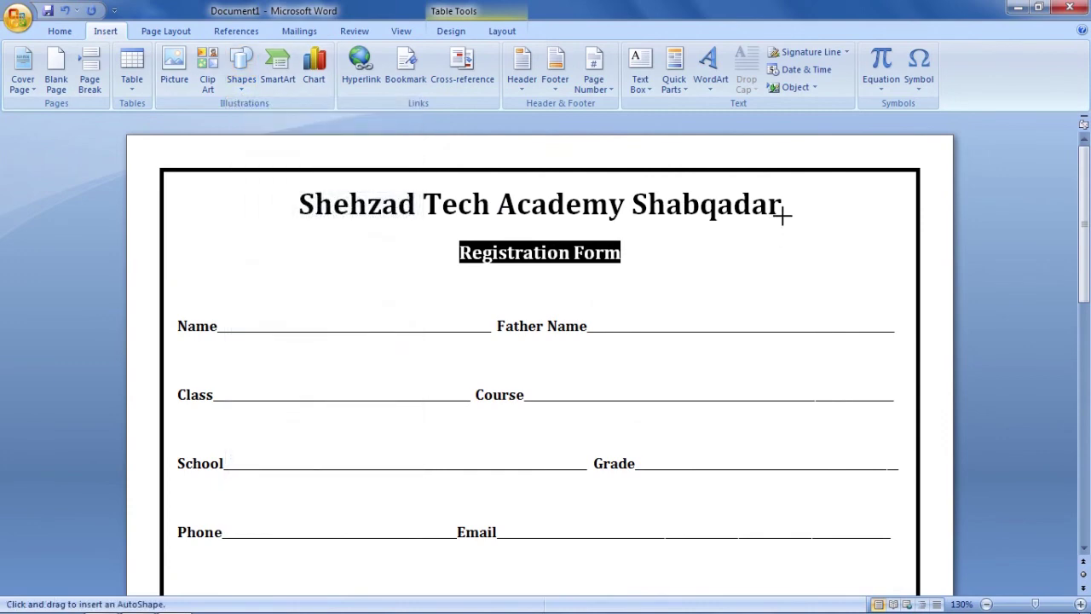
pyautogui.moveTo(781, 215); pyautogui.dragTo(904, 338)
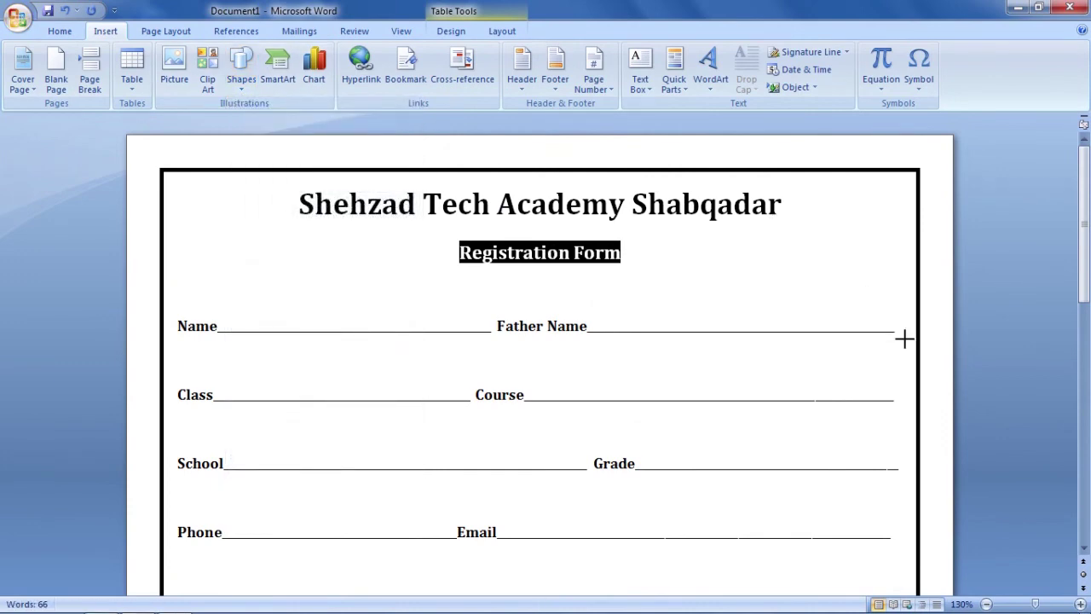
pyautogui.moveTo(903, 338); pyautogui.dragTo(910, 343)
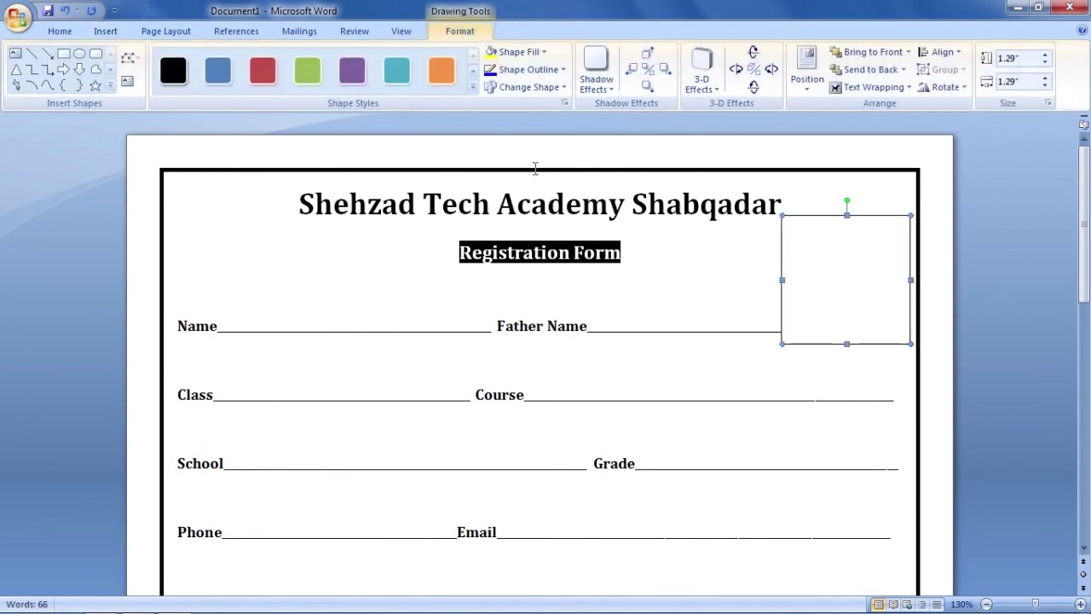
pyautogui.press('Return')
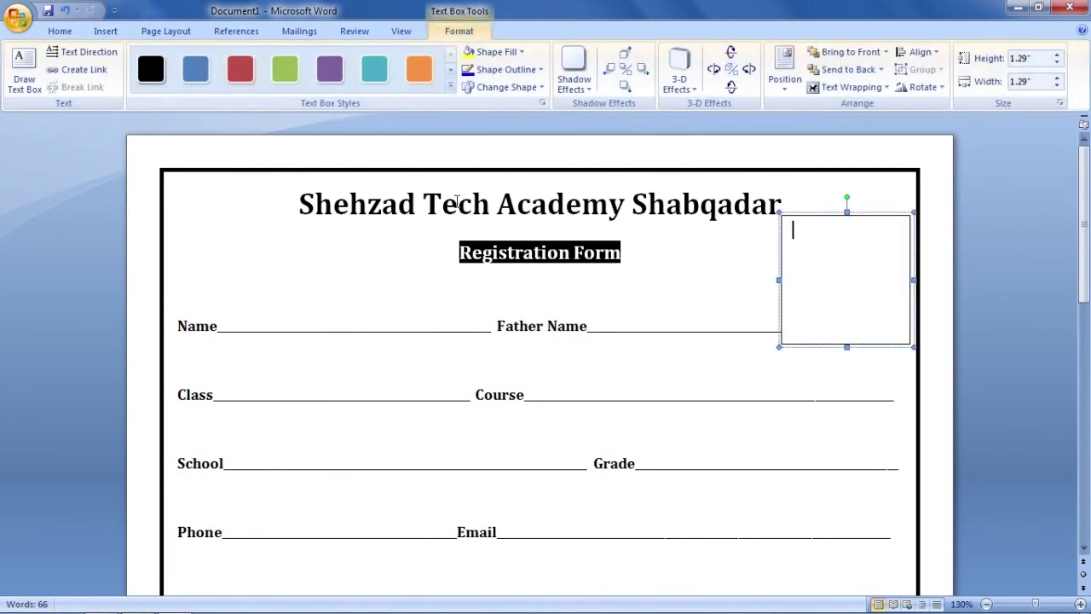
pyautogui.write('Passport')
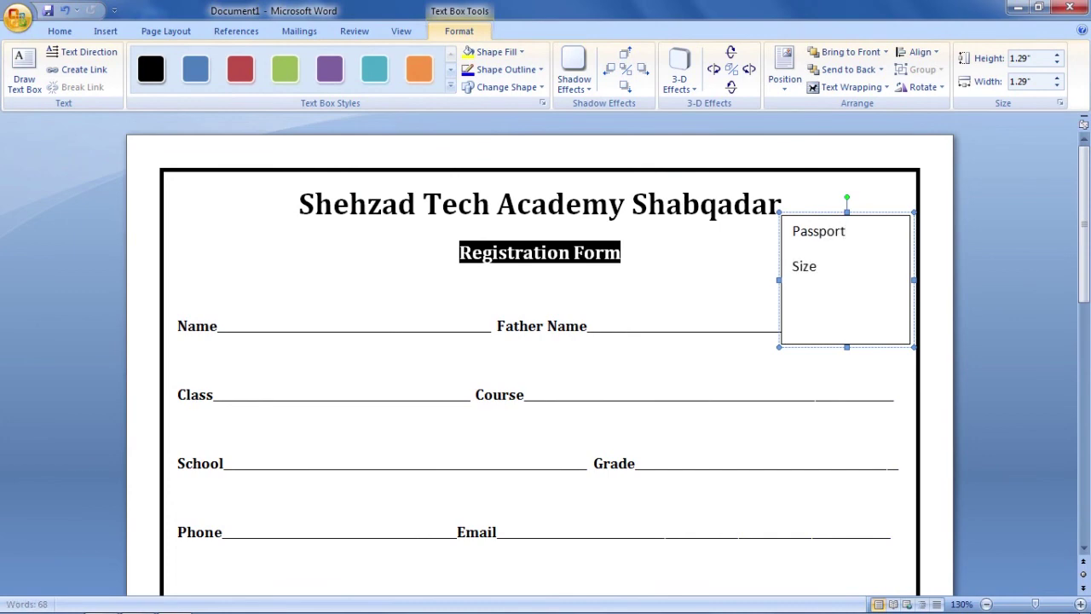
pyautogui.write('Image')
# Make the Passport Size Image text bold, centered and slightly larger
pyautogui.moveTo(830, 334); pyautogui.dragTo(799, 235)
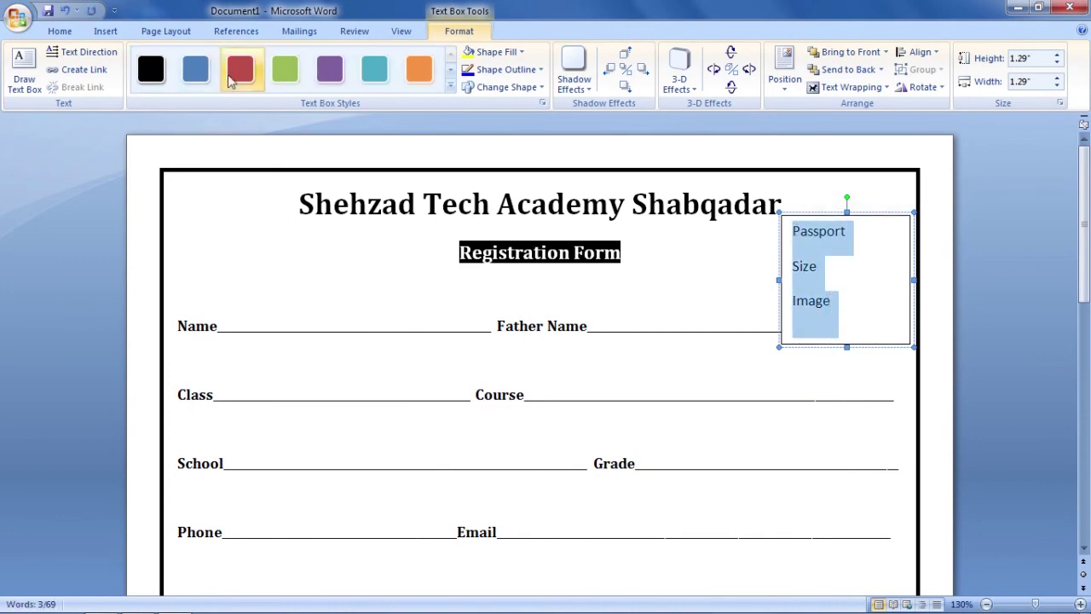
pyautogui.click(61, 31)
pyautogui.click(139, 81)
pyautogui.click(369, 81)
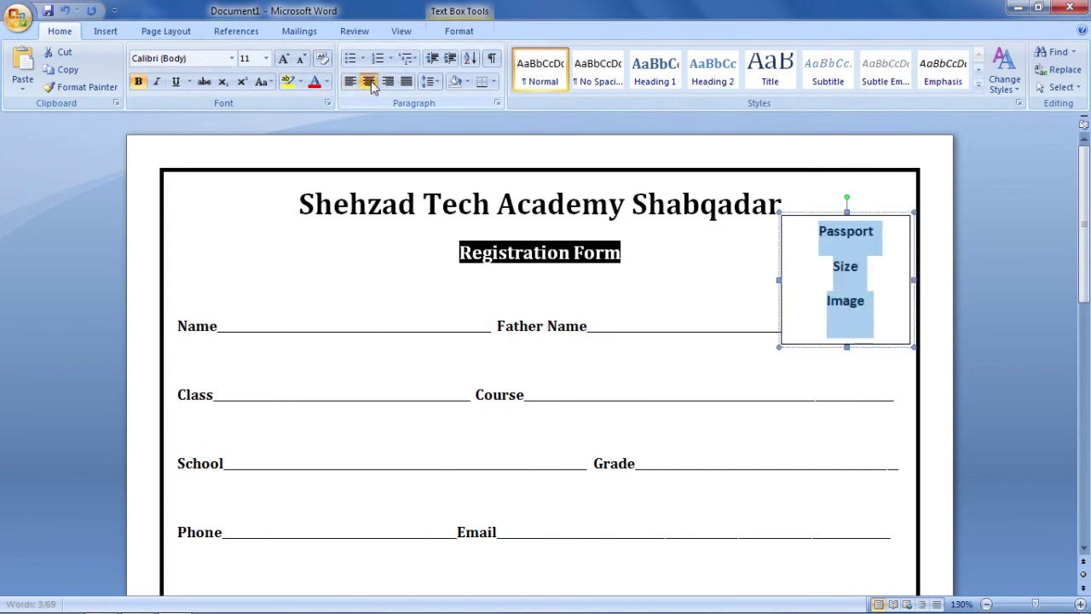
pyautogui.click(284, 58)
# Add a blank line above the Name field to shift the field rows down
pyautogui.click(635, 271)
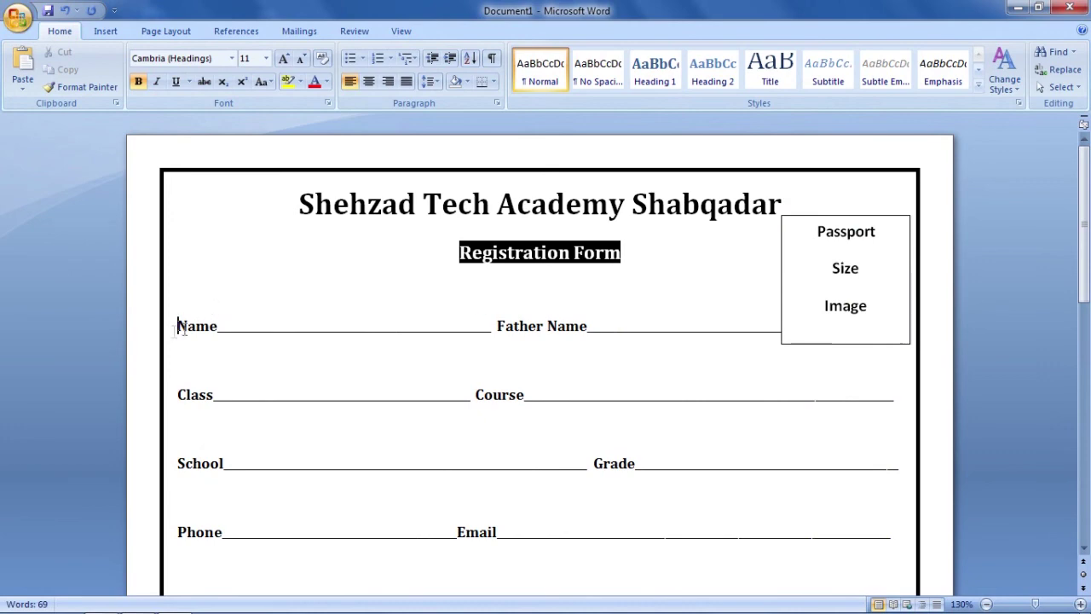
pyautogui.press('Return')
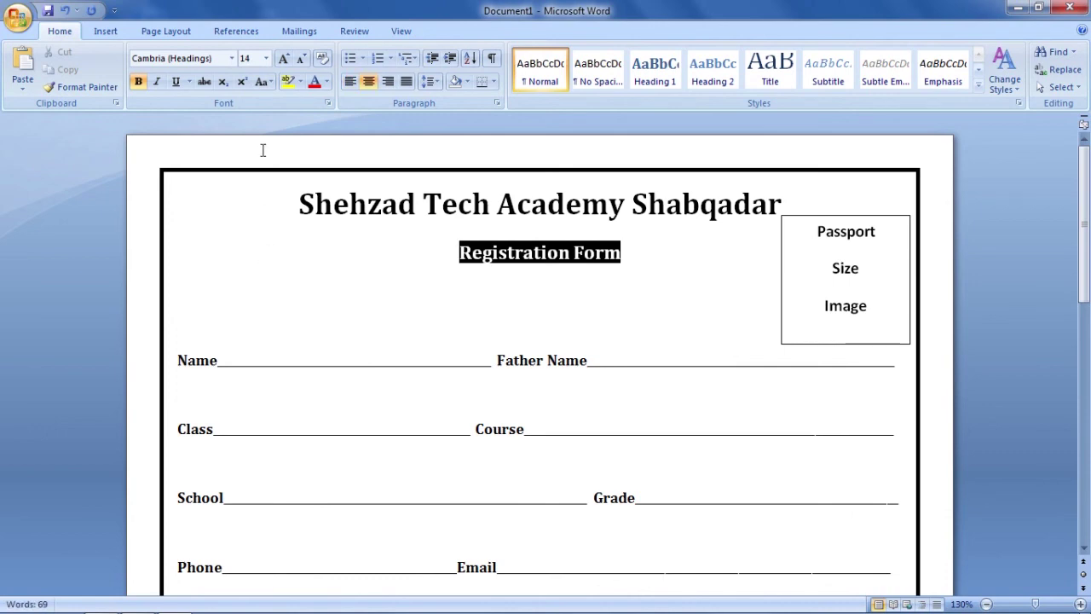
pyautogui.click(107, 34)
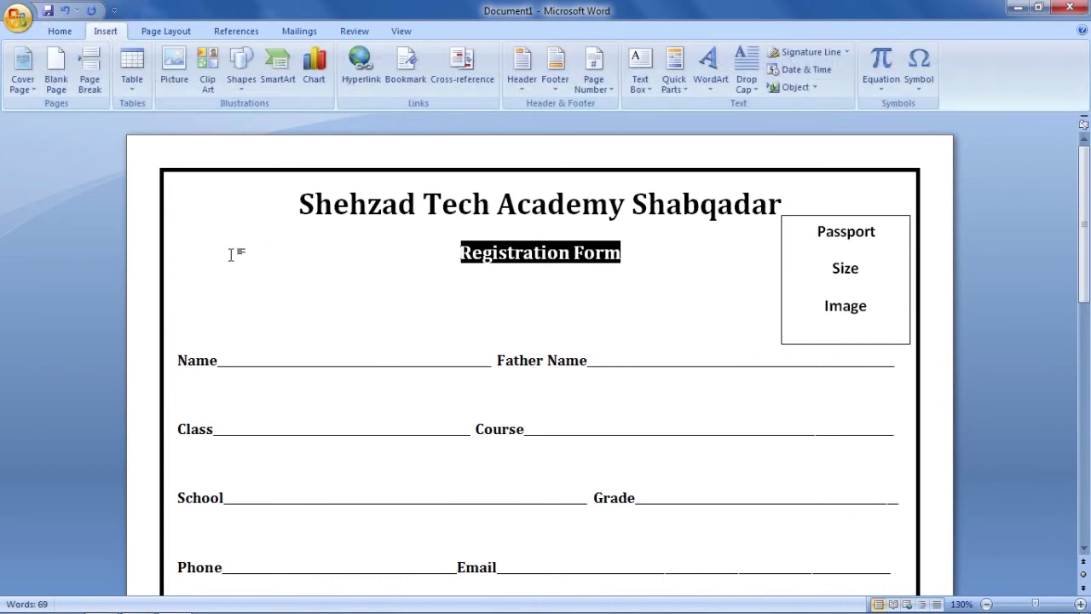
pyautogui.hotkey('alt', 'Tab')
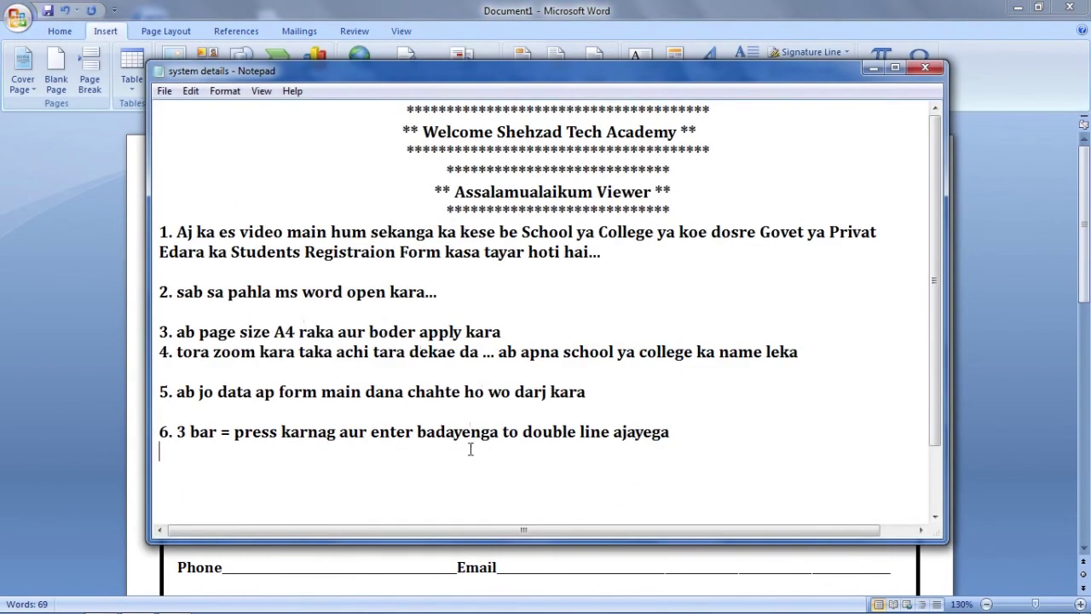
# Add note 7 in Notepad: the form is complete, only the college or school logo remains
pyautogui.press('Return')
pyautogui.write('7.')
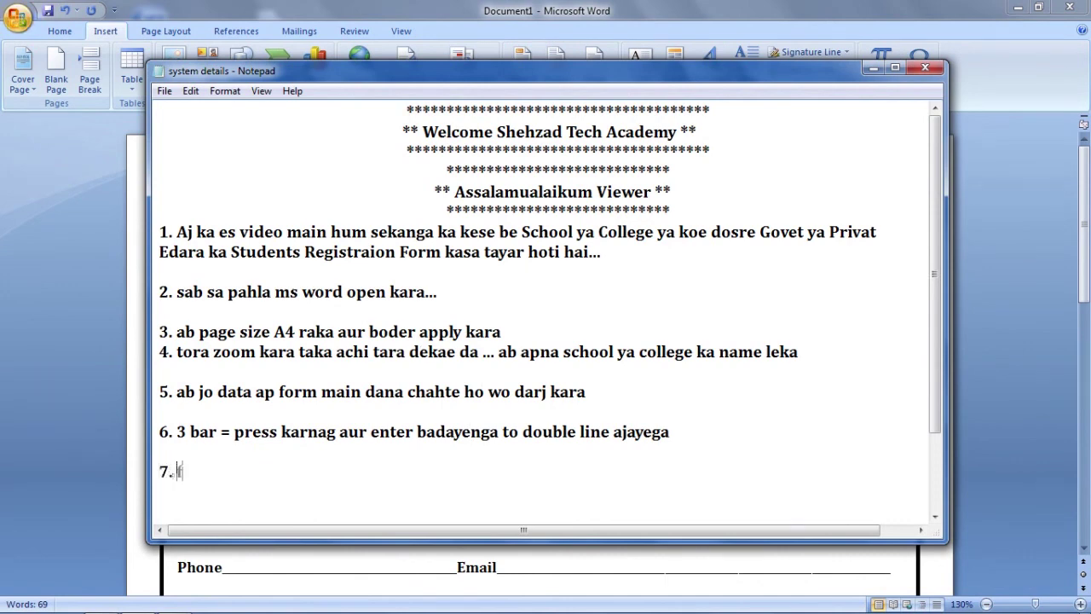
pyautogui.write('orm compl')
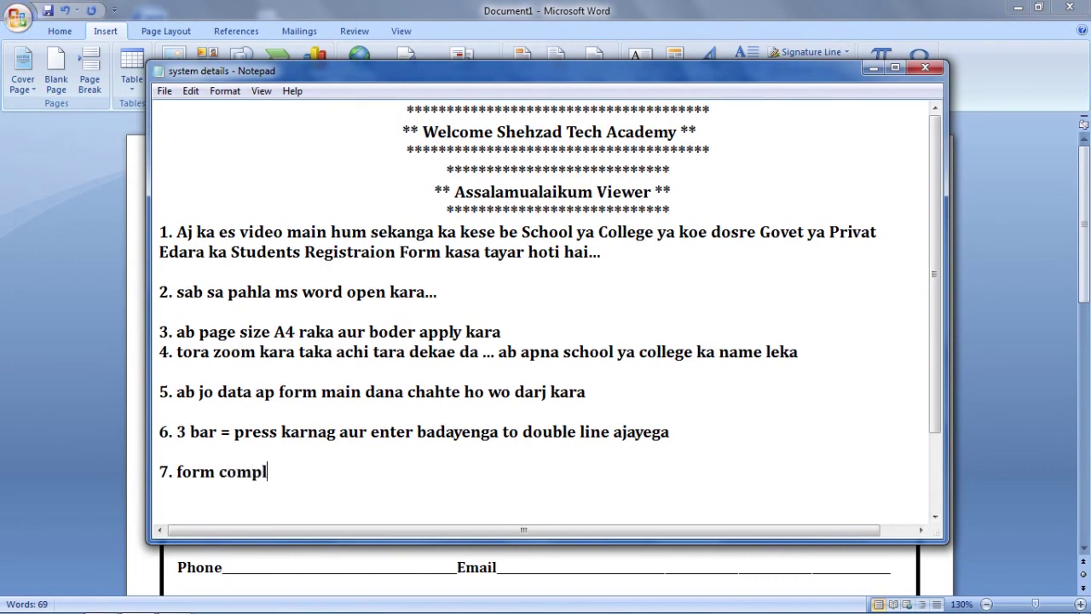
pyautogui.write('ete ho ')
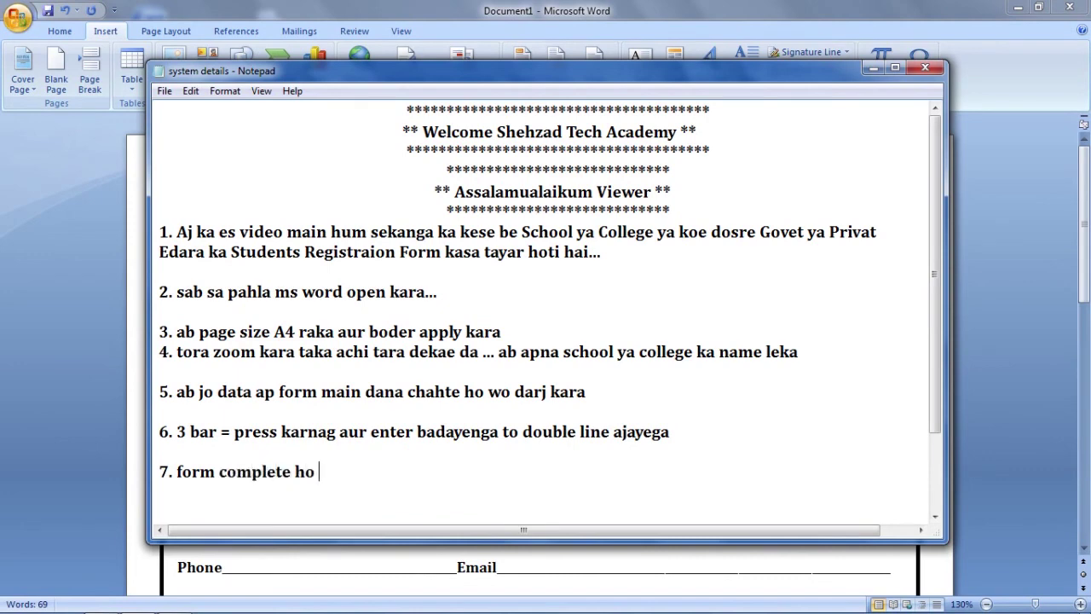
pyautogui.write('chuka hai bs ab sirf apna c')
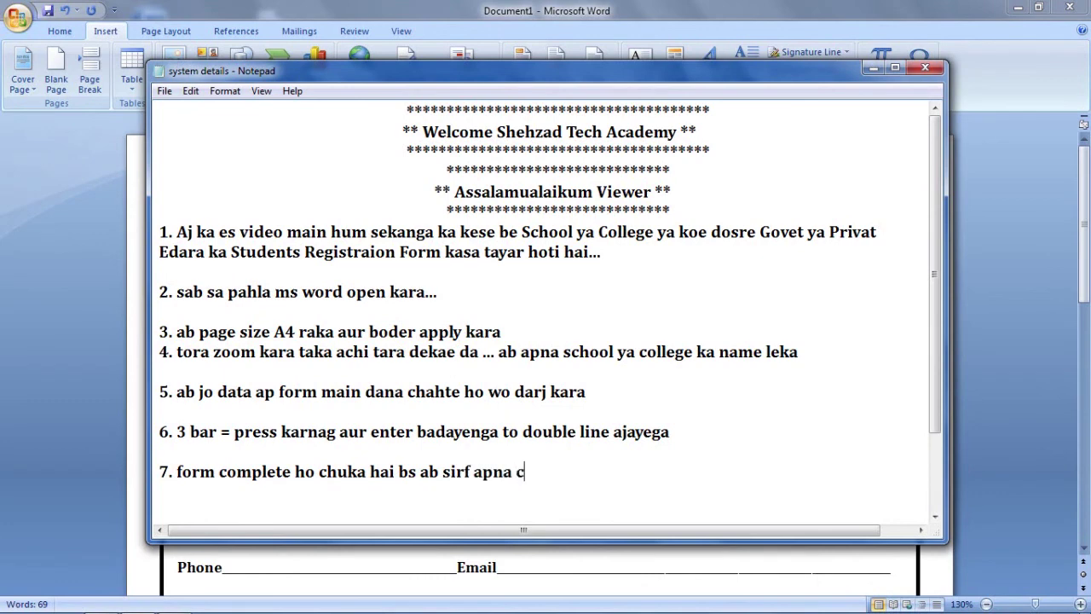
pyautogui.write('ollege ')
pyautogui.write('a school ke logo')
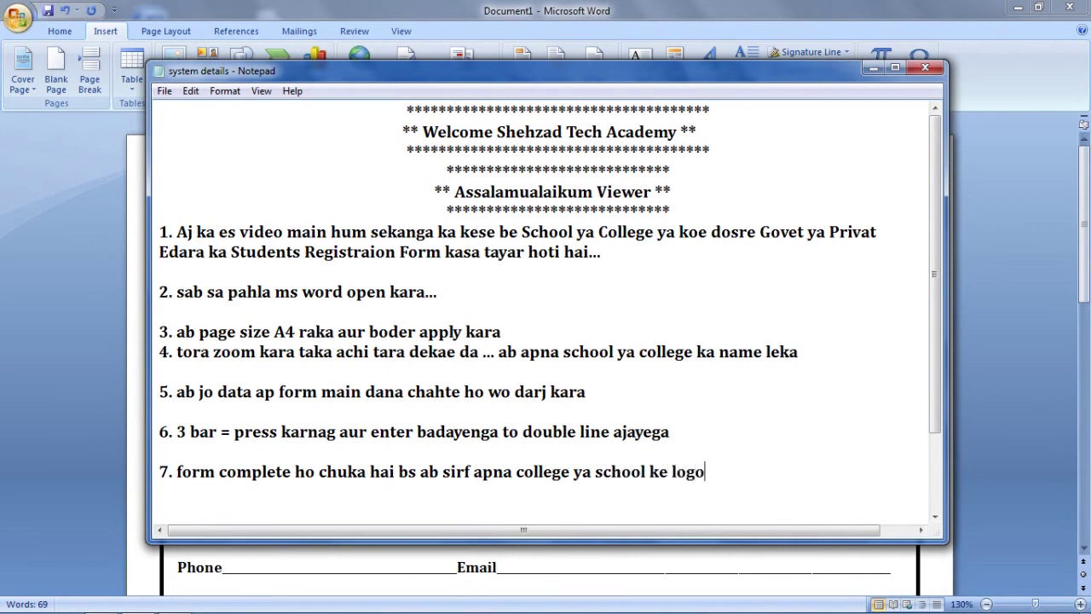
pyautogui.write('aga baqe hai')
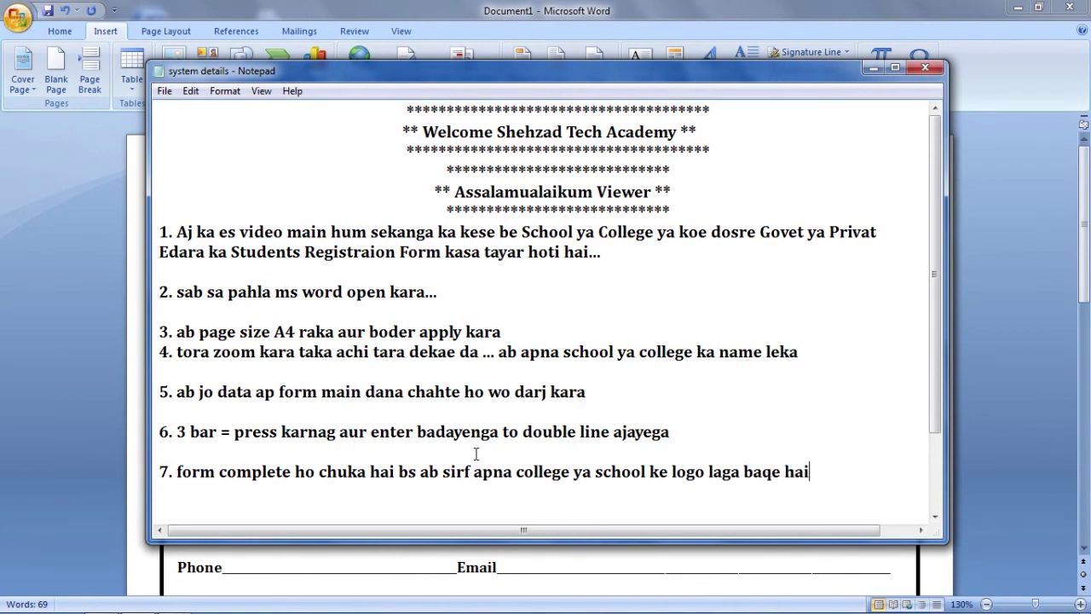
pyautogui.click(395, 549)
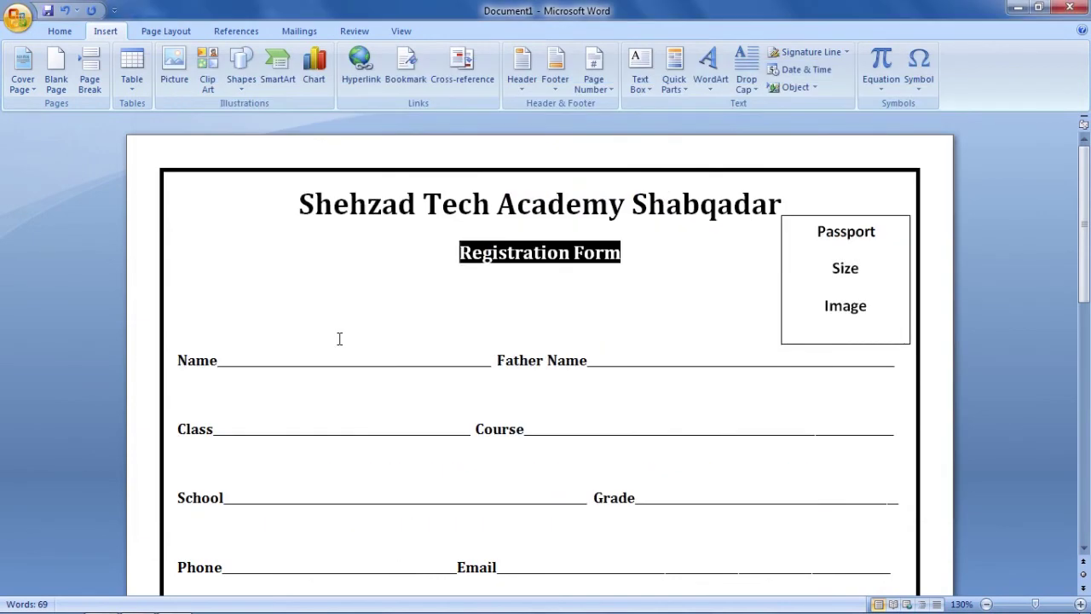
# Insert the Channel Logo picture from the Music library and shrink it to about 1.23 inches square
pyautogui.click(174, 68)
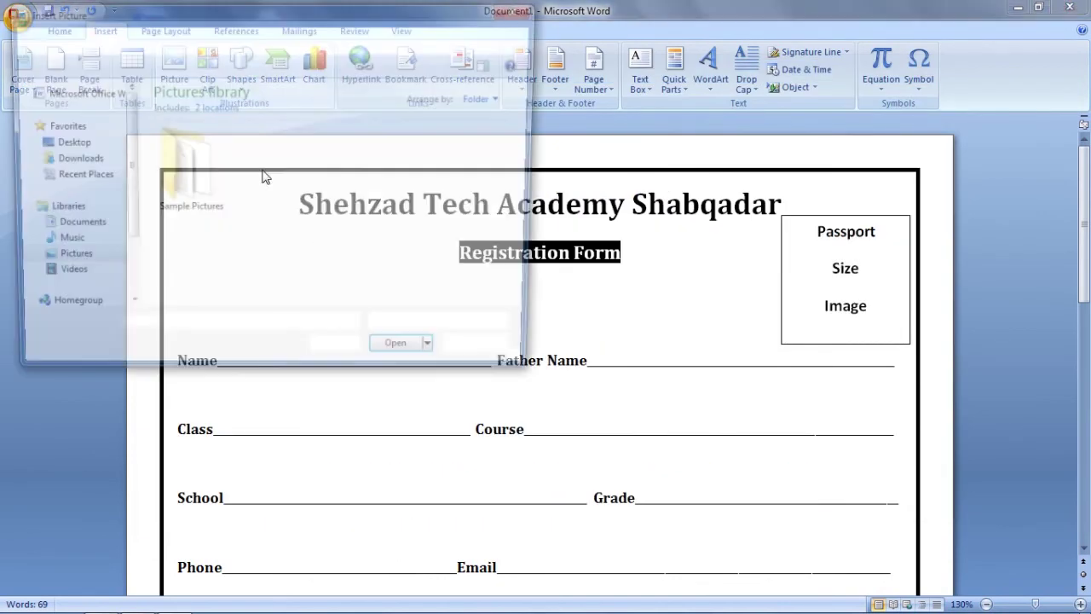
pyautogui.click(83, 242)
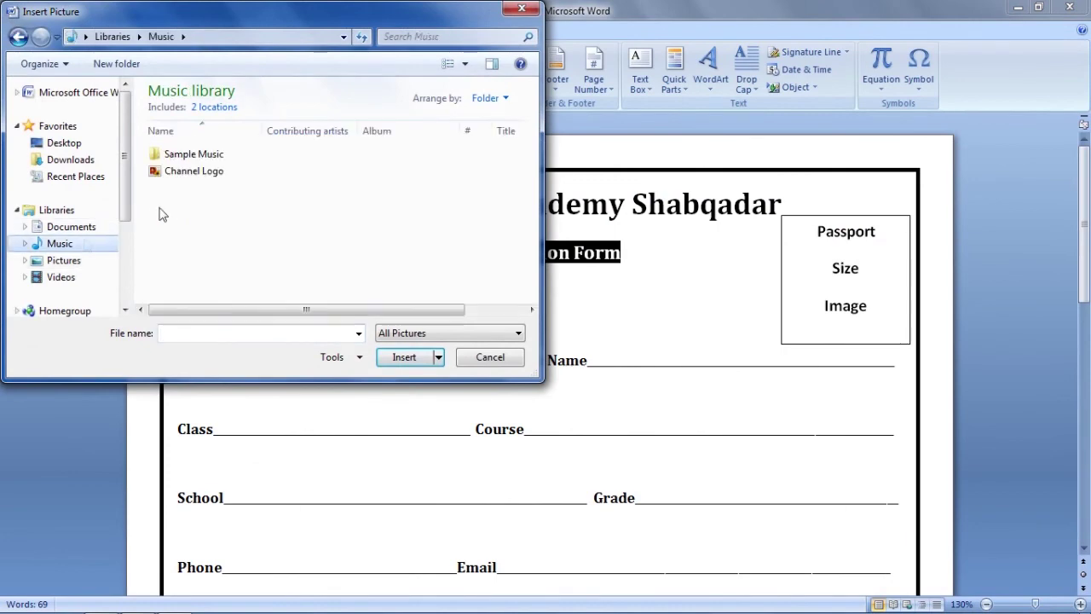
pyautogui.doubleClick(194, 171)
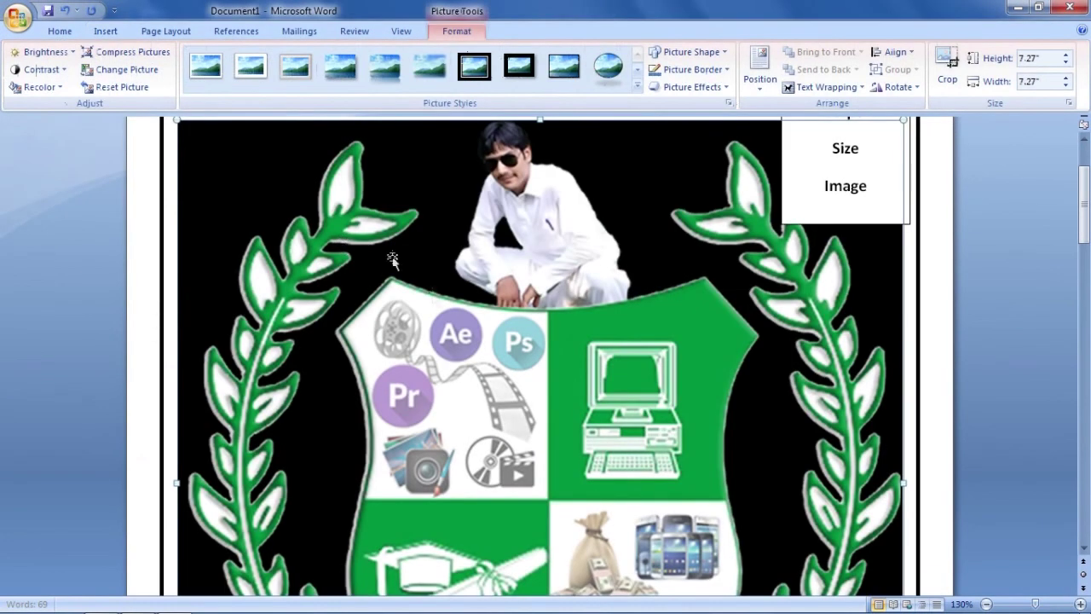
pyautogui.moveTo(176, 120); pyautogui.dragTo(631, 504)
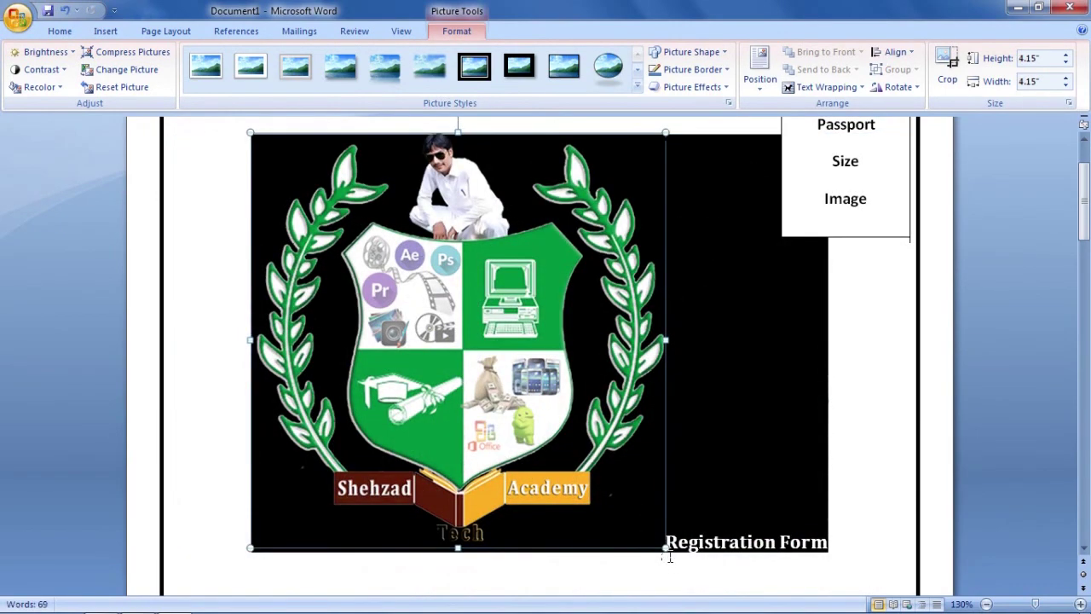
pyautogui.moveTo(664, 548)
pyautogui.mouseDown()
pyautogui.moveTo(373, 216)
pyautogui.moveTo(341, 202)
pyautogui.mouseUp()
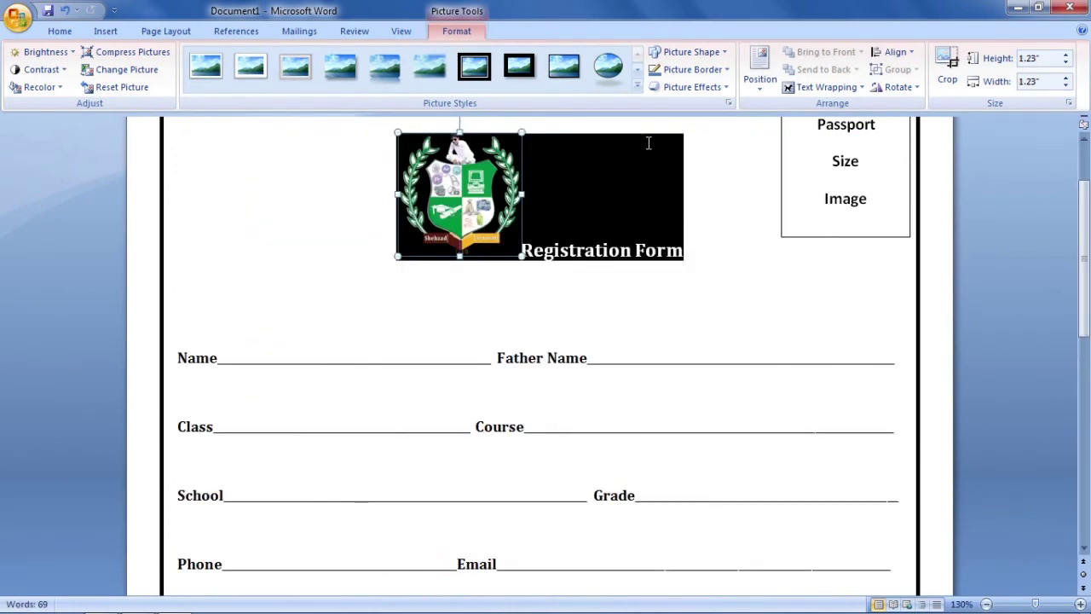
# Set the logo to In Front of Text and place it top-left, level with the title
pyautogui.click(821, 89)
pyautogui.click(839, 181)
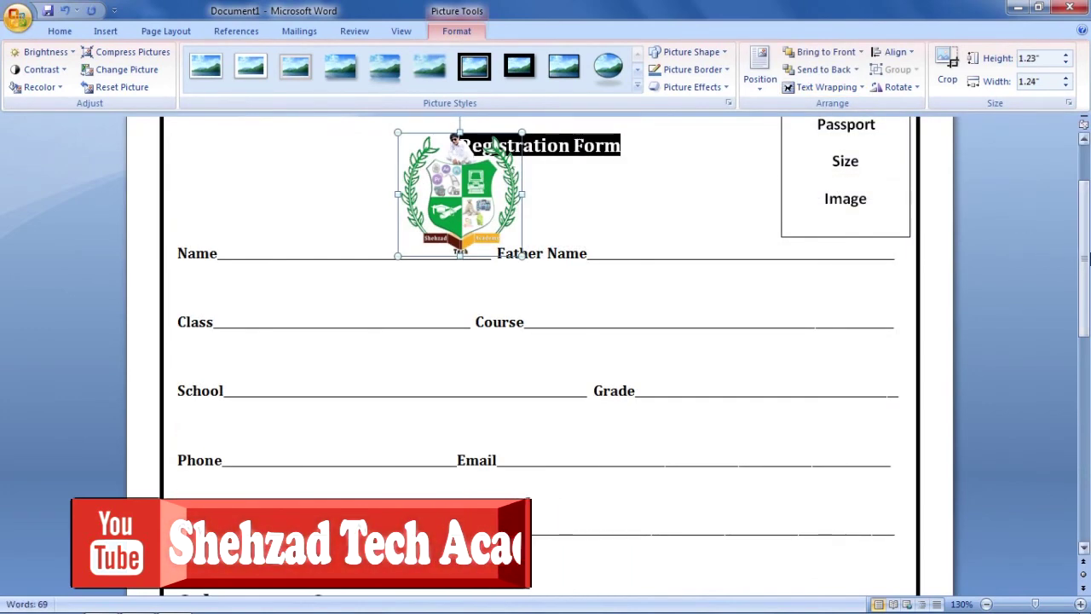
pyautogui.moveTo(501, 287); pyautogui.dragTo(268, 247)
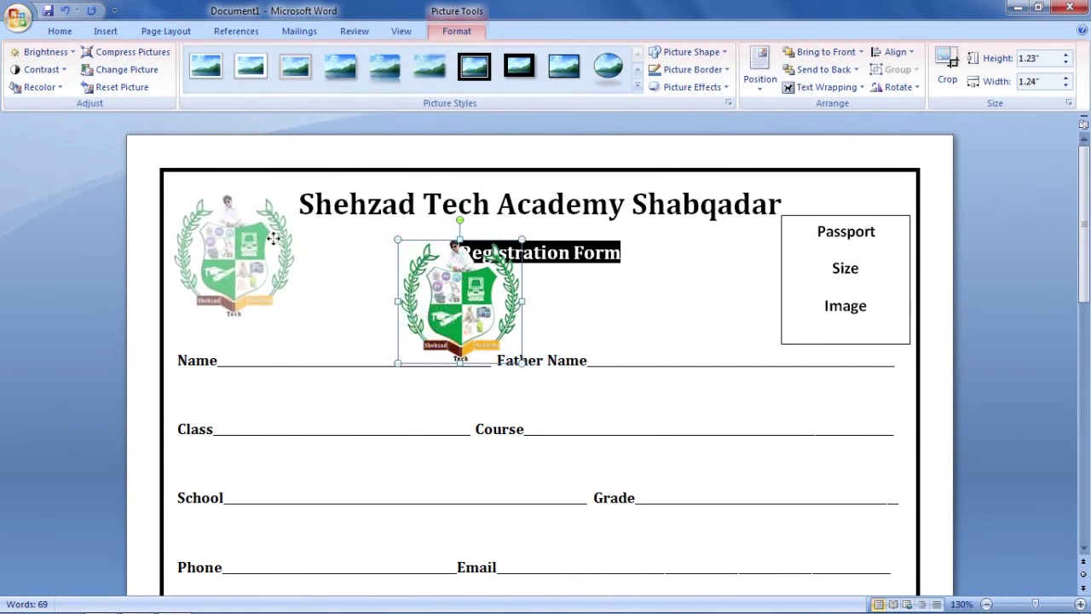
pyautogui.moveTo(270, 246); pyautogui.dragTo(269, 240)
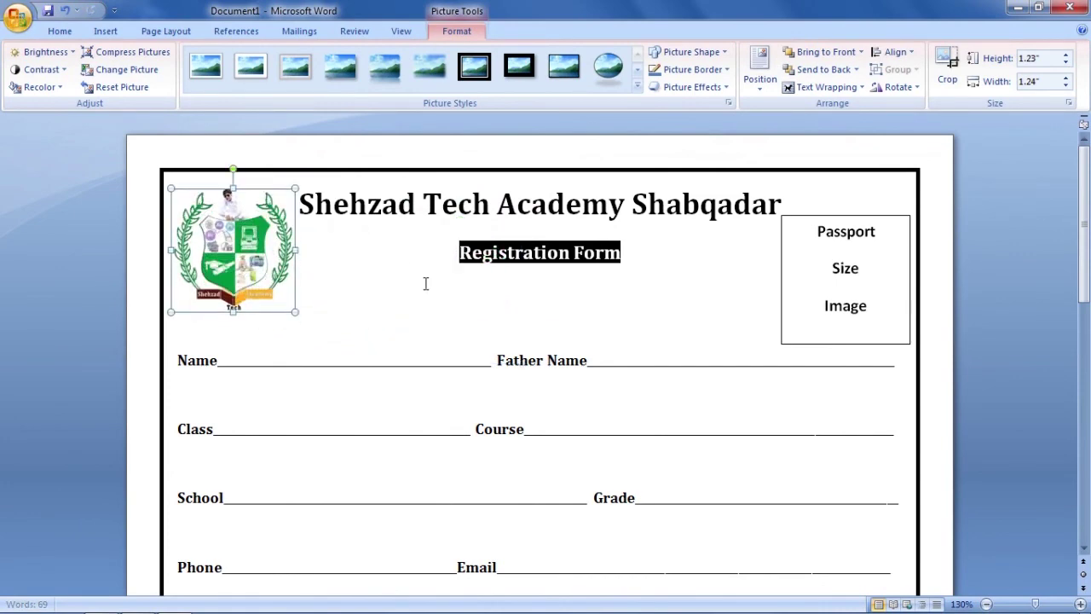
pyautogui.click(607, 283)
pyautogui.moveTo(1082, 247); pyautogui.dragTo(1087, 479)
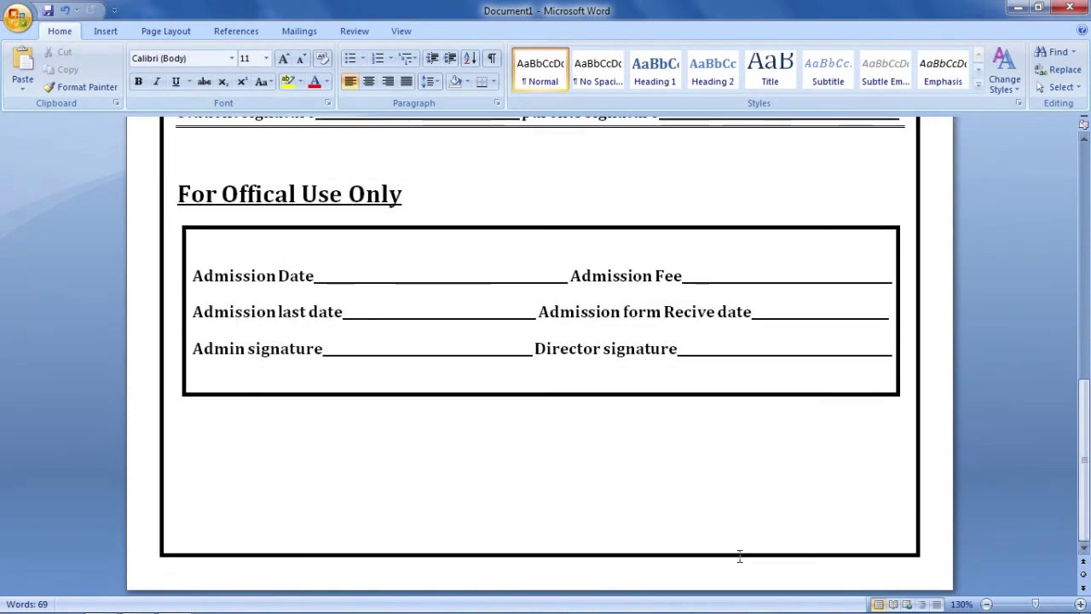
# Highlight note 7, the subscribe message and THANKS FOR WATCHING in Notepad, then open Word's footer
pyautogui.hotkey('alt', 'Tab')
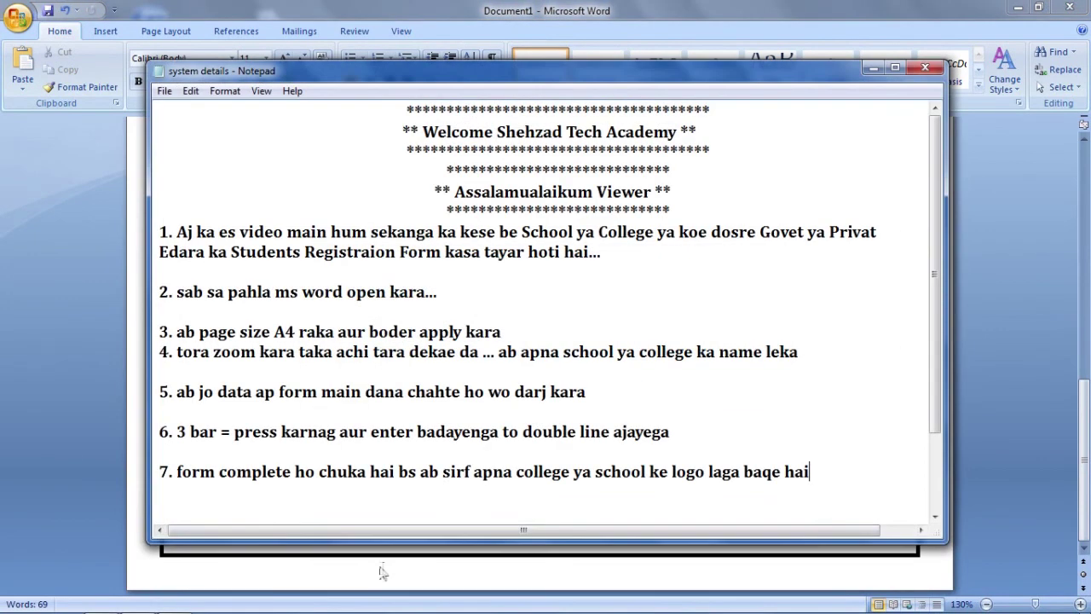
pyautogui.moveTo(173, 472); pyautogui.dragTo(282, 472)
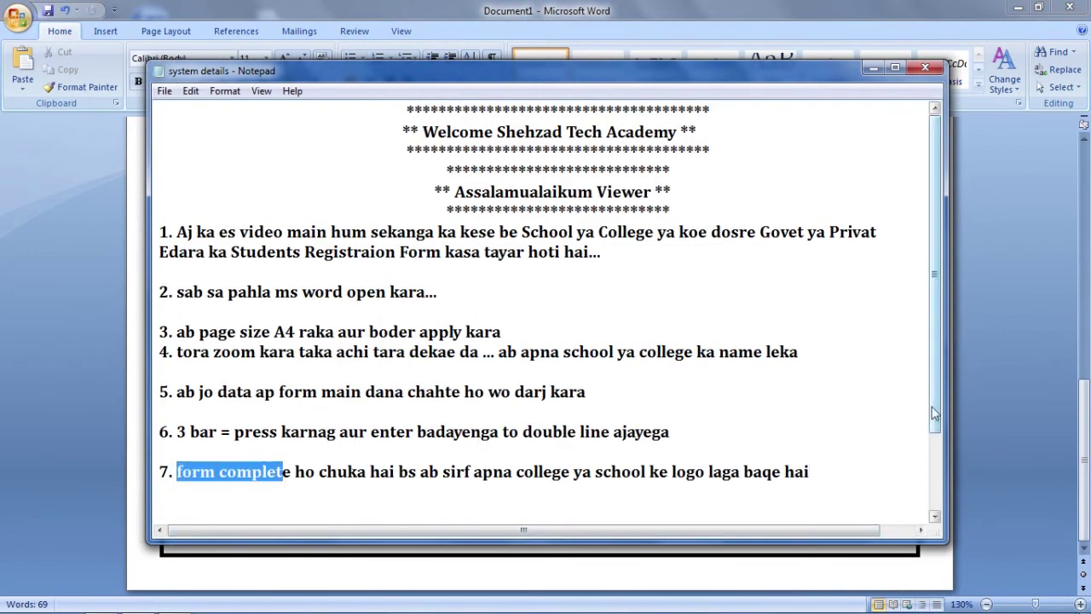
pyautogui.moveTo(935, 408); pyautogui.dragTo(929, 466)
pyautogui.scroll(-1, 929, 466)
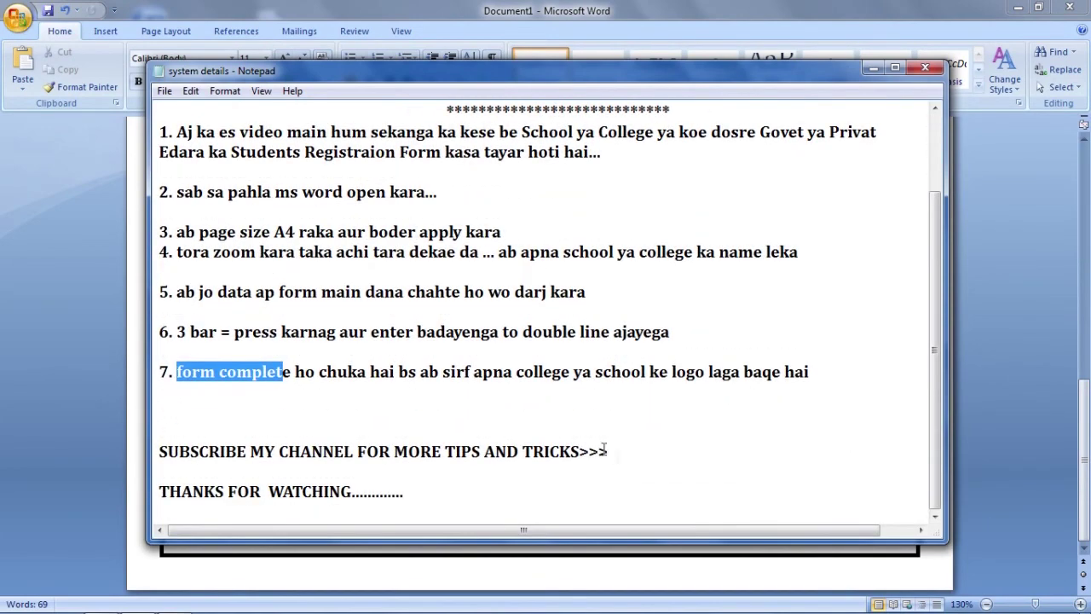
pyautogui.moveTo(617, 457); pyautogui.dragTo(348, 439)
pyautogui.moveTo(251, 437); pyautogui.dragTo(215, 442)
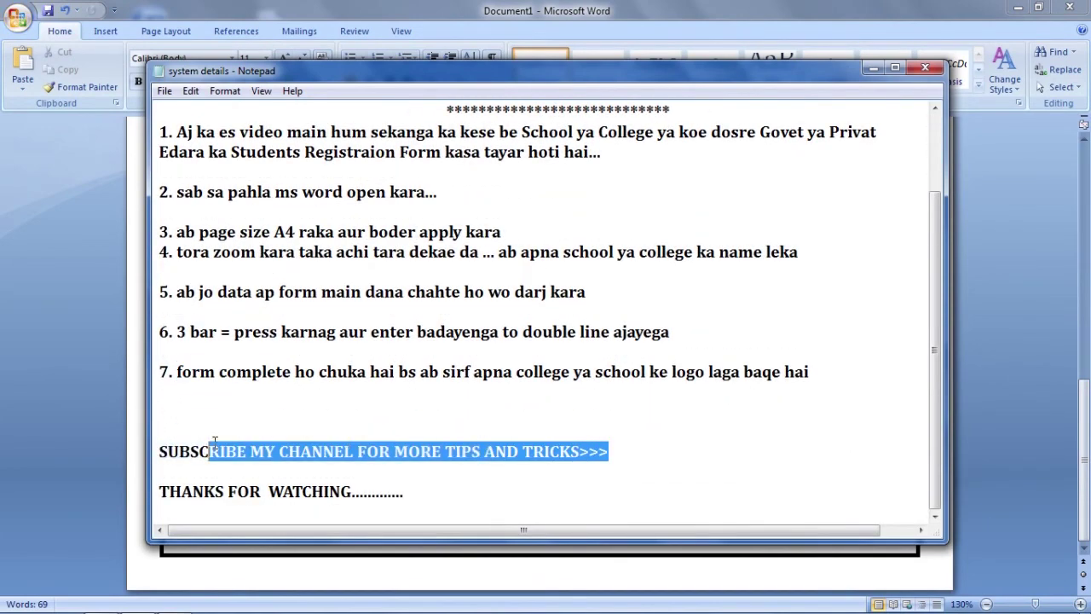
pyautogui.moveTo(160, 491); pyautogui.dragTo(383, 511)
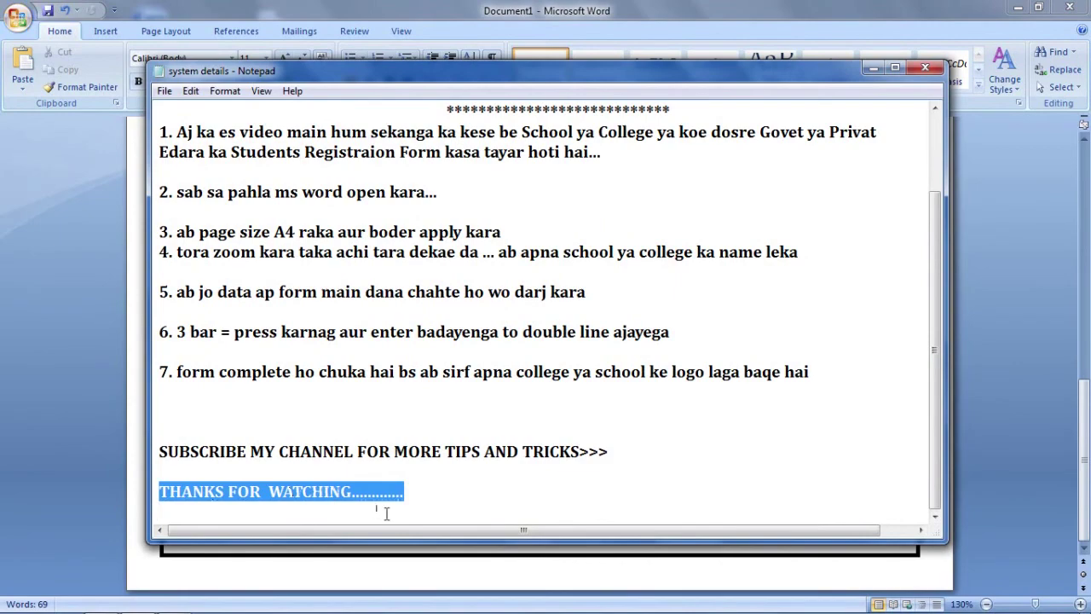
pyautogui.doubleClick(597, 575)
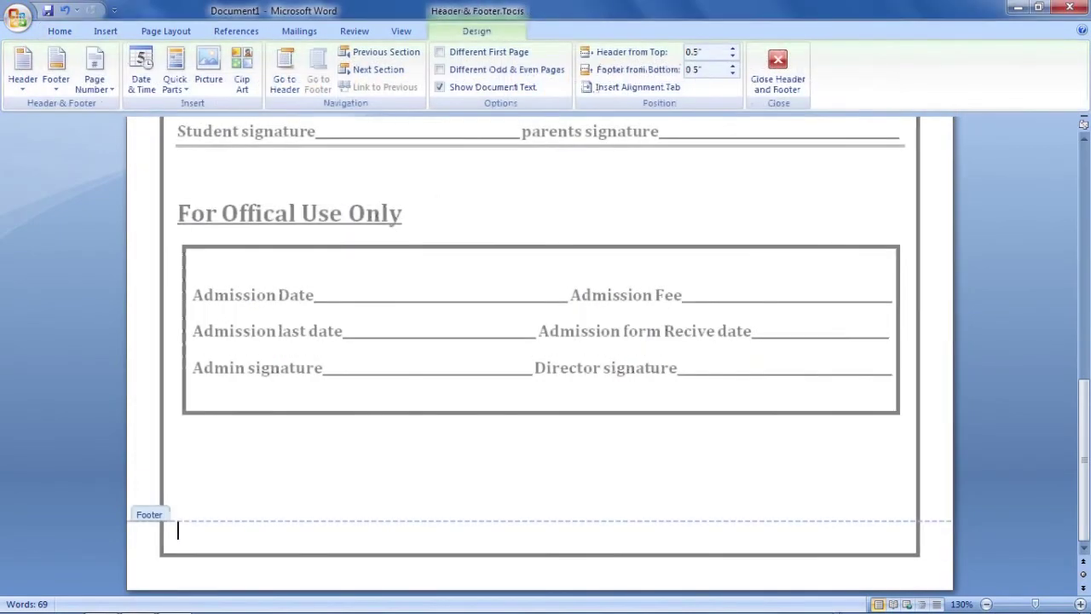
# Zoom out to 60% to see the whole form and close footer editing
pyautogui.click(987, 604)
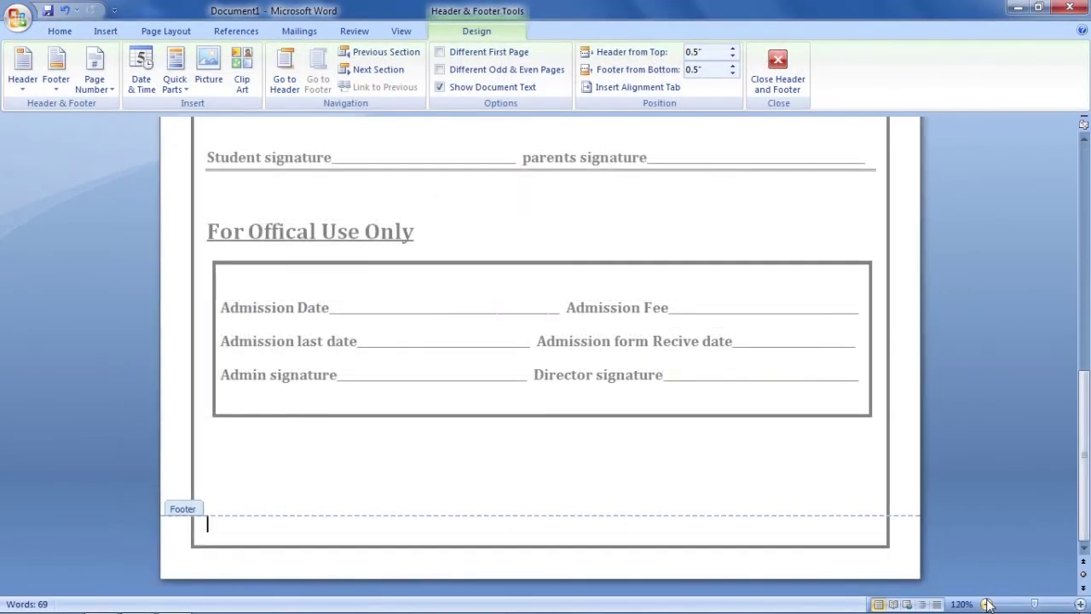
pyautogui.click(987, 604)
pyautogui.click(987, 604)
pyautogui.click(987, 604)
pyautogui.click(987, 604)
pyautogui.click(987, 604)
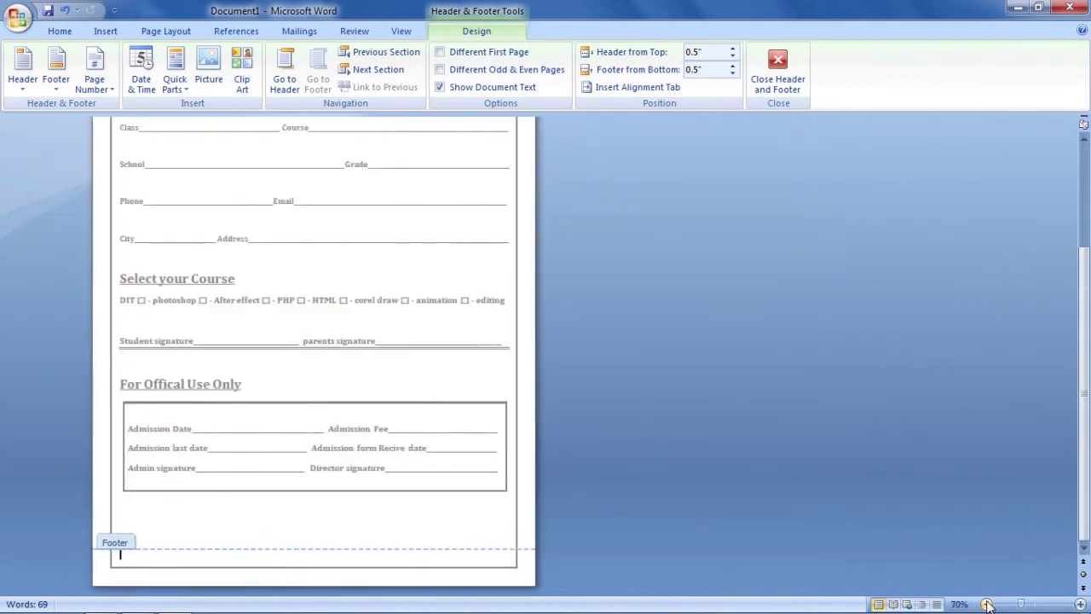
pyautogui.click(987, 605)
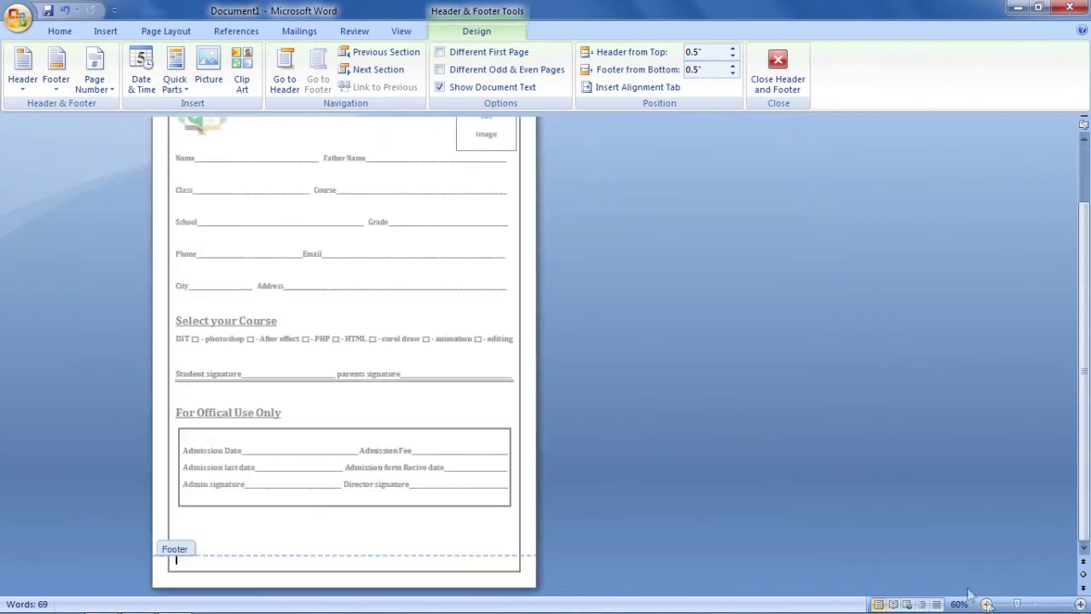
pyautogui.doubleClick(473, 420)
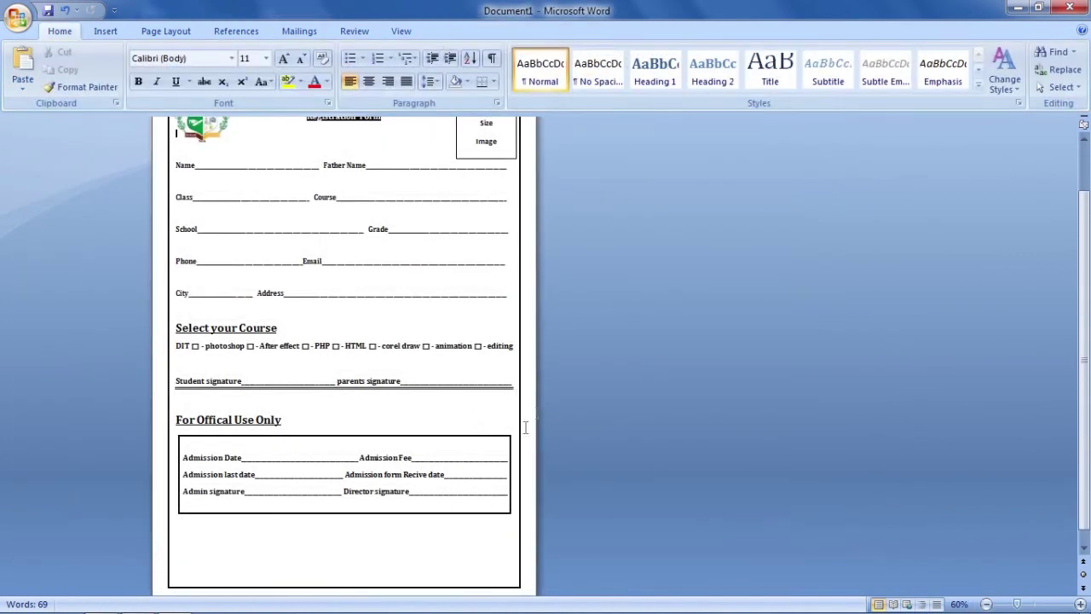